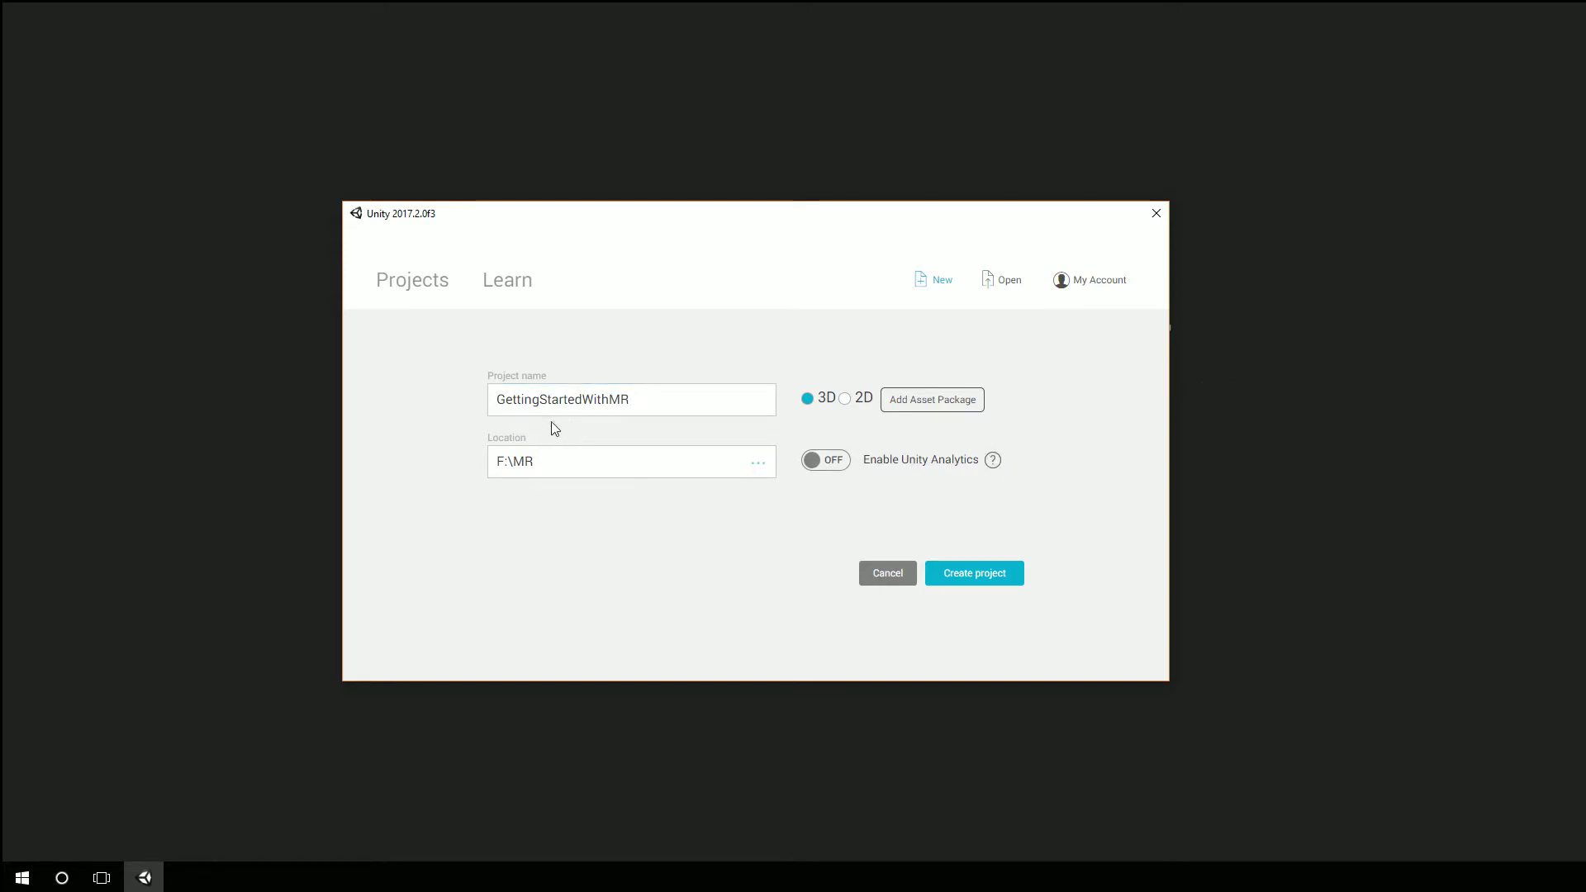
Create the 3D project GettingStartedWithMR in F:\MR with Unity Analytics off.
left_click(1001, 582)
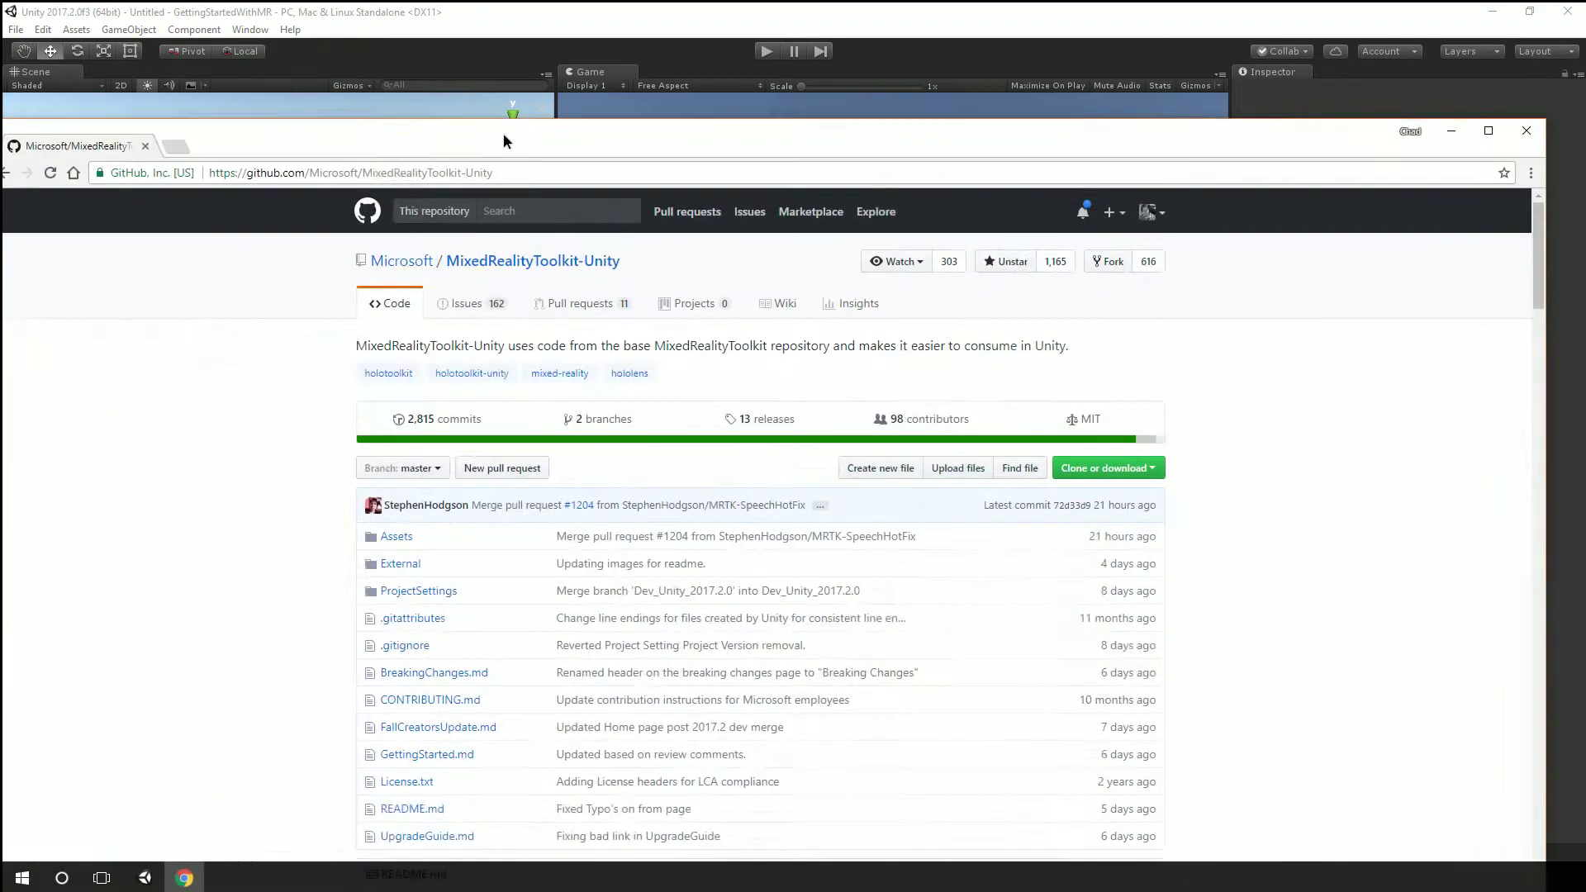
Download the HoloToolkit-Unity unitypackage from the releases of the MixedRealityToolkit-Unity repository on GitHub.
double_click(503, 132)
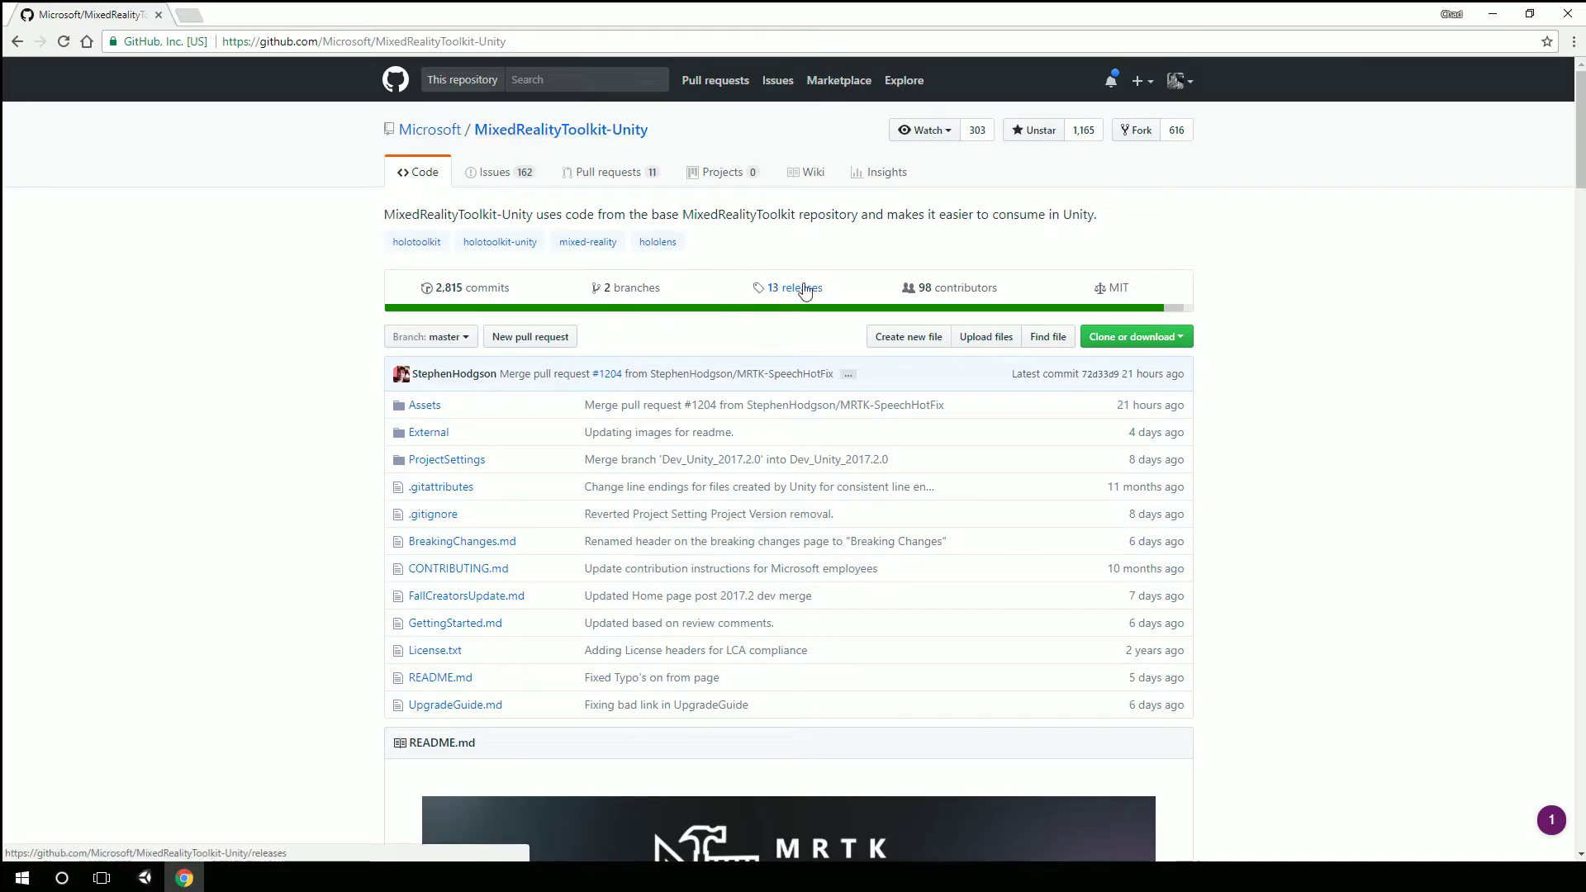
left_click(805, 289)
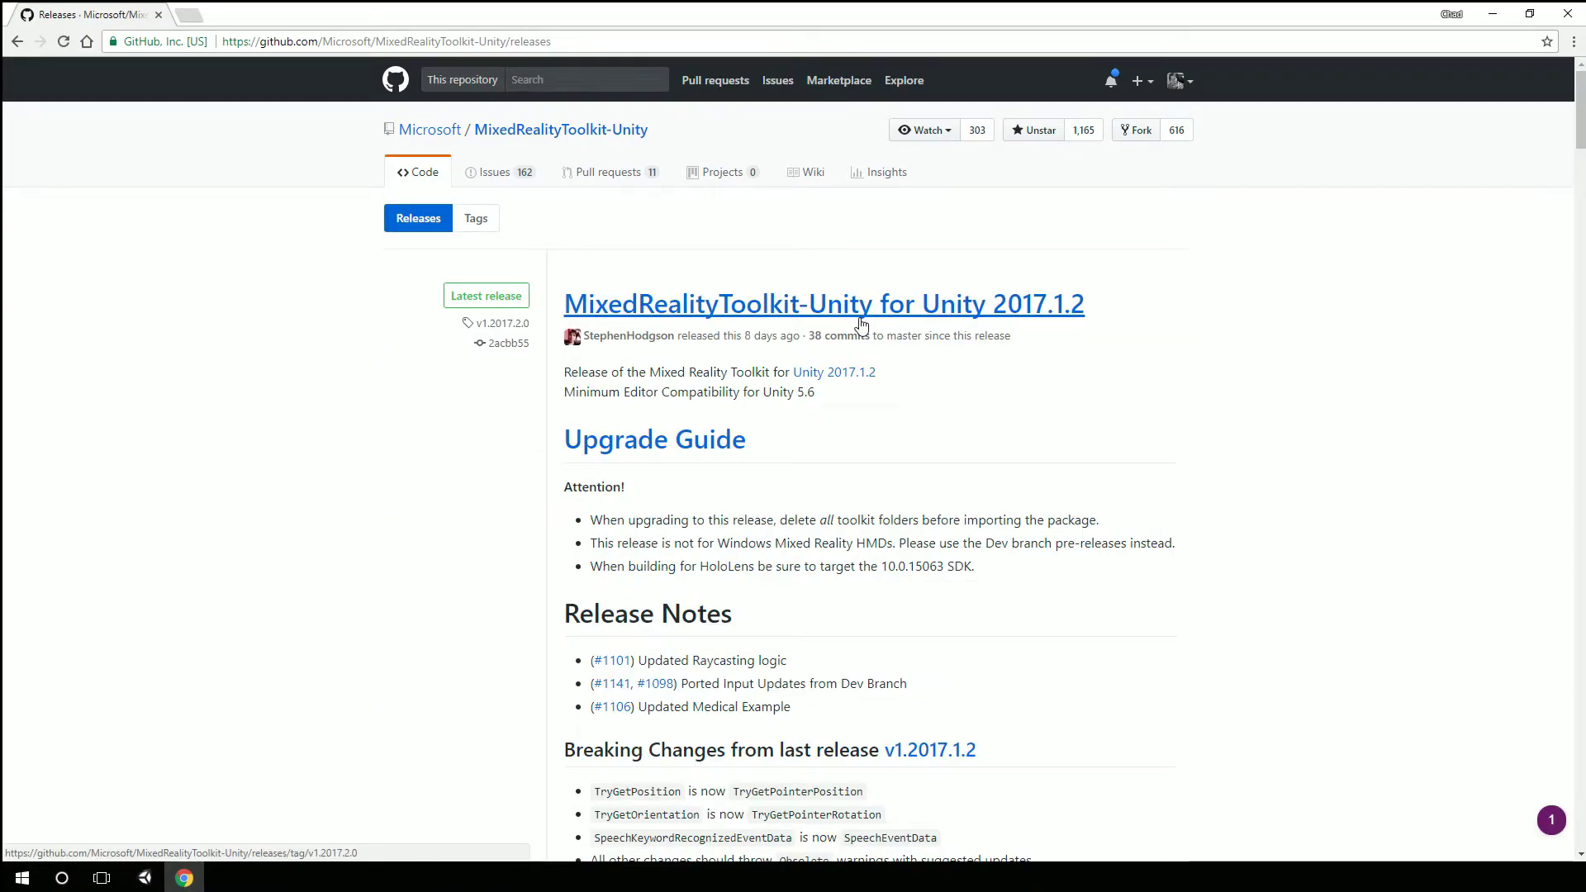
scroll(804, 661, "down", 5)
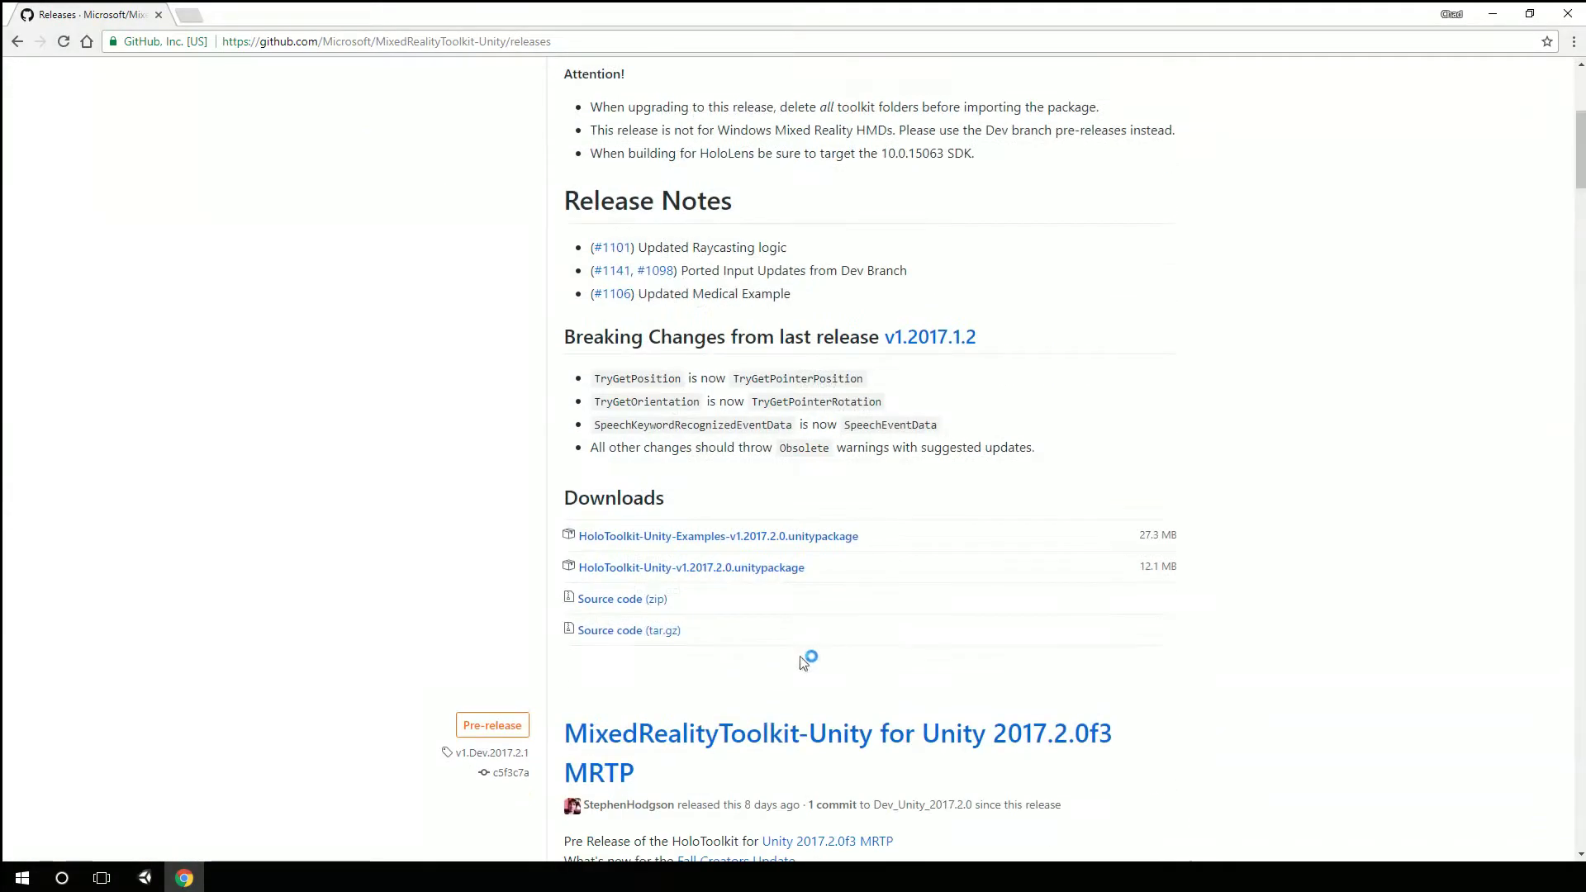
left_click(763, 568)
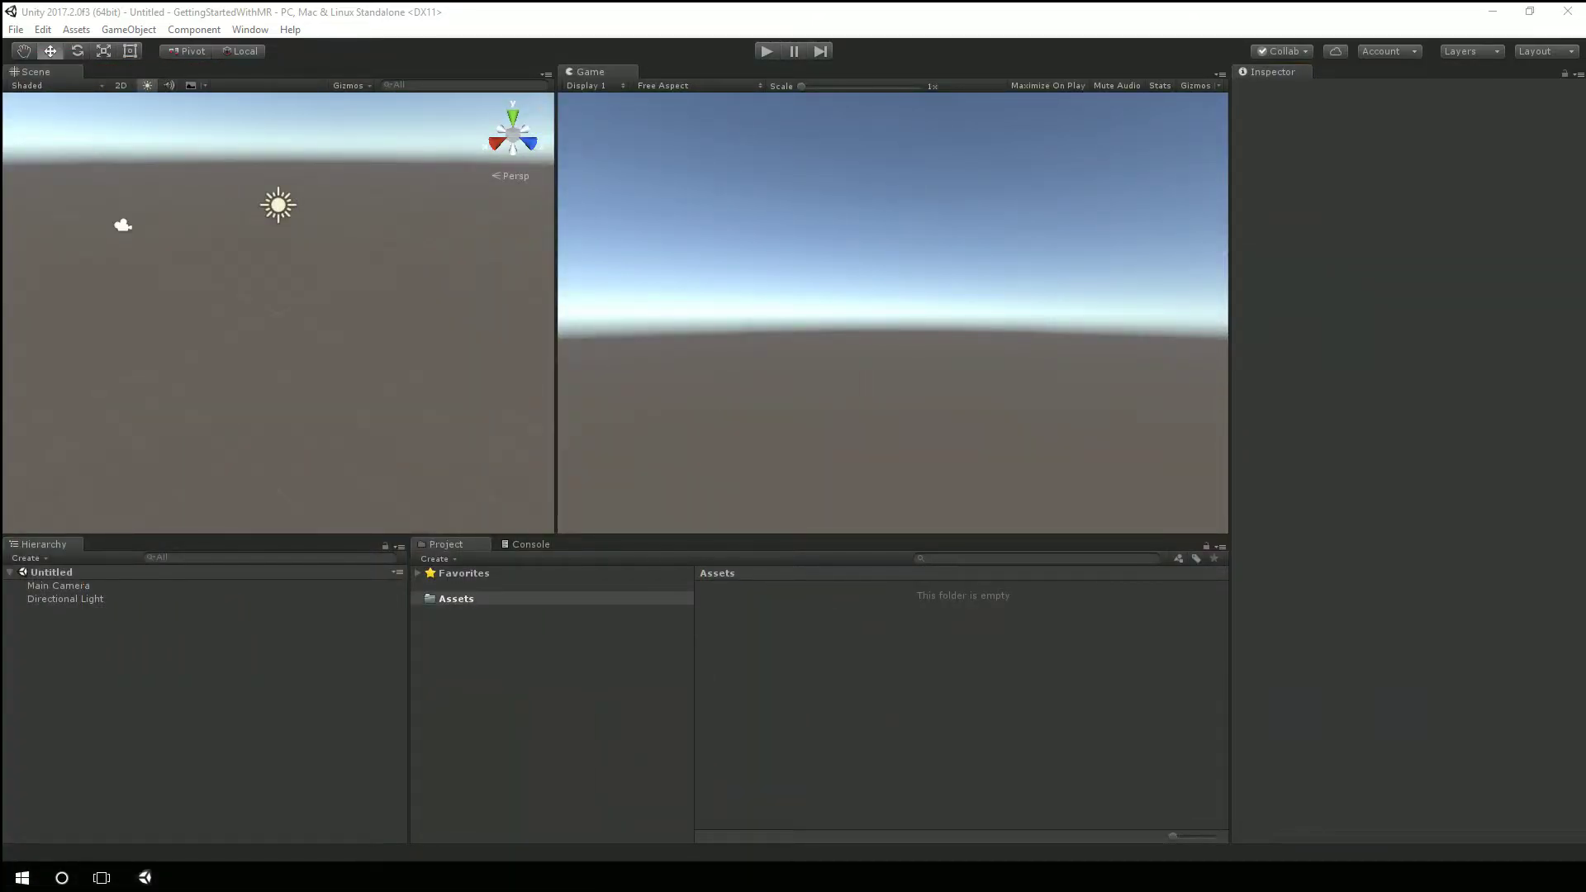
Switch to Unity and import the downloaded HoloToolkit package into the project's Assets folder.
left_click_drag(117, 544, 461, 604)
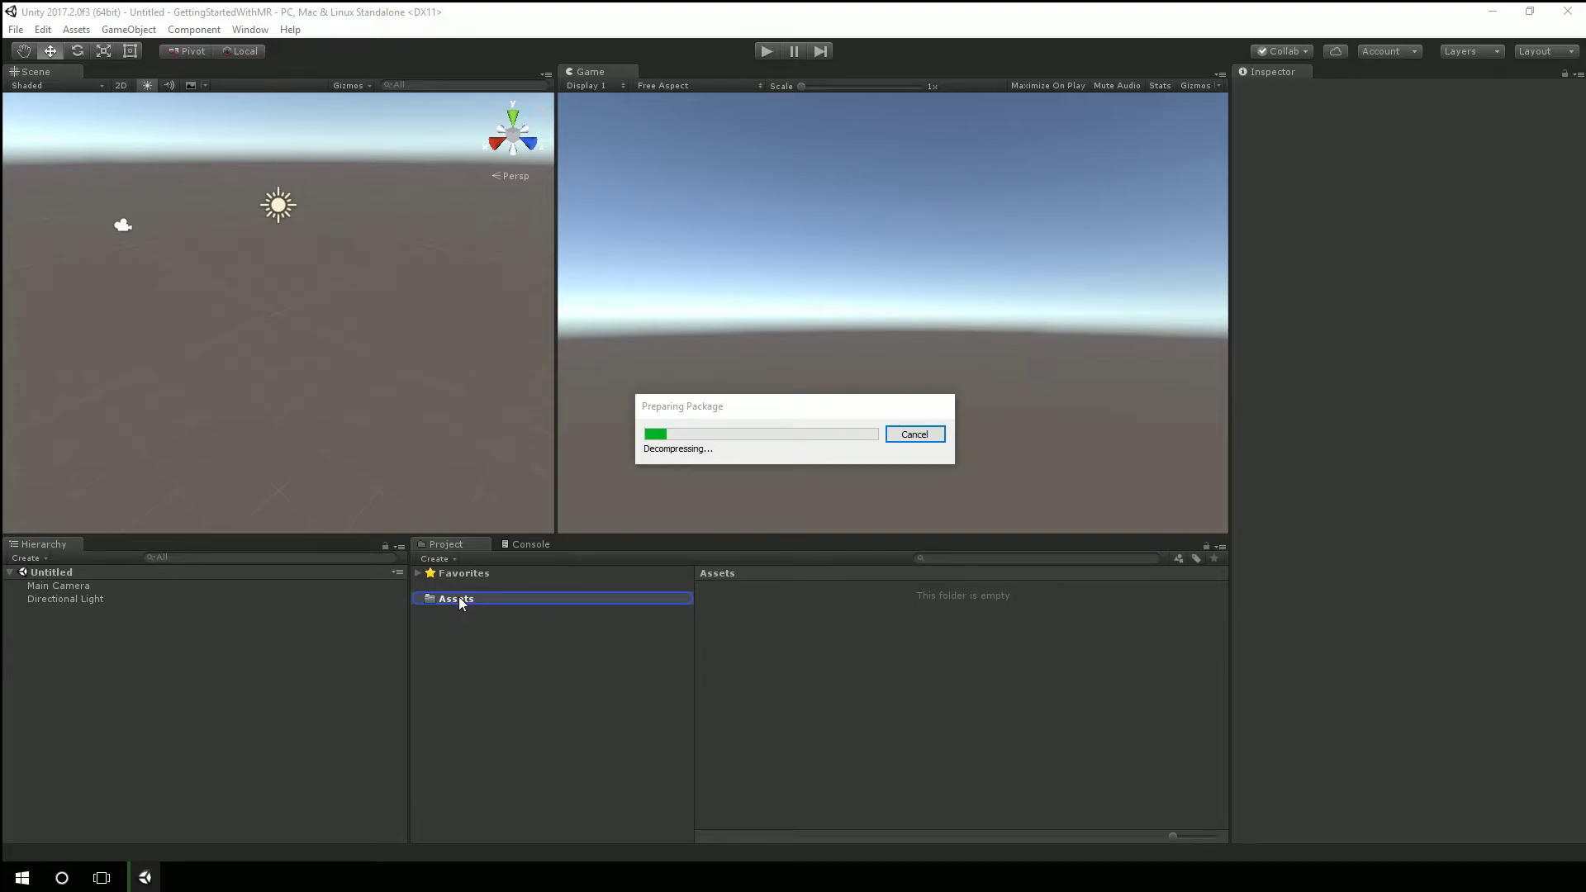
left_click(1083, 543)
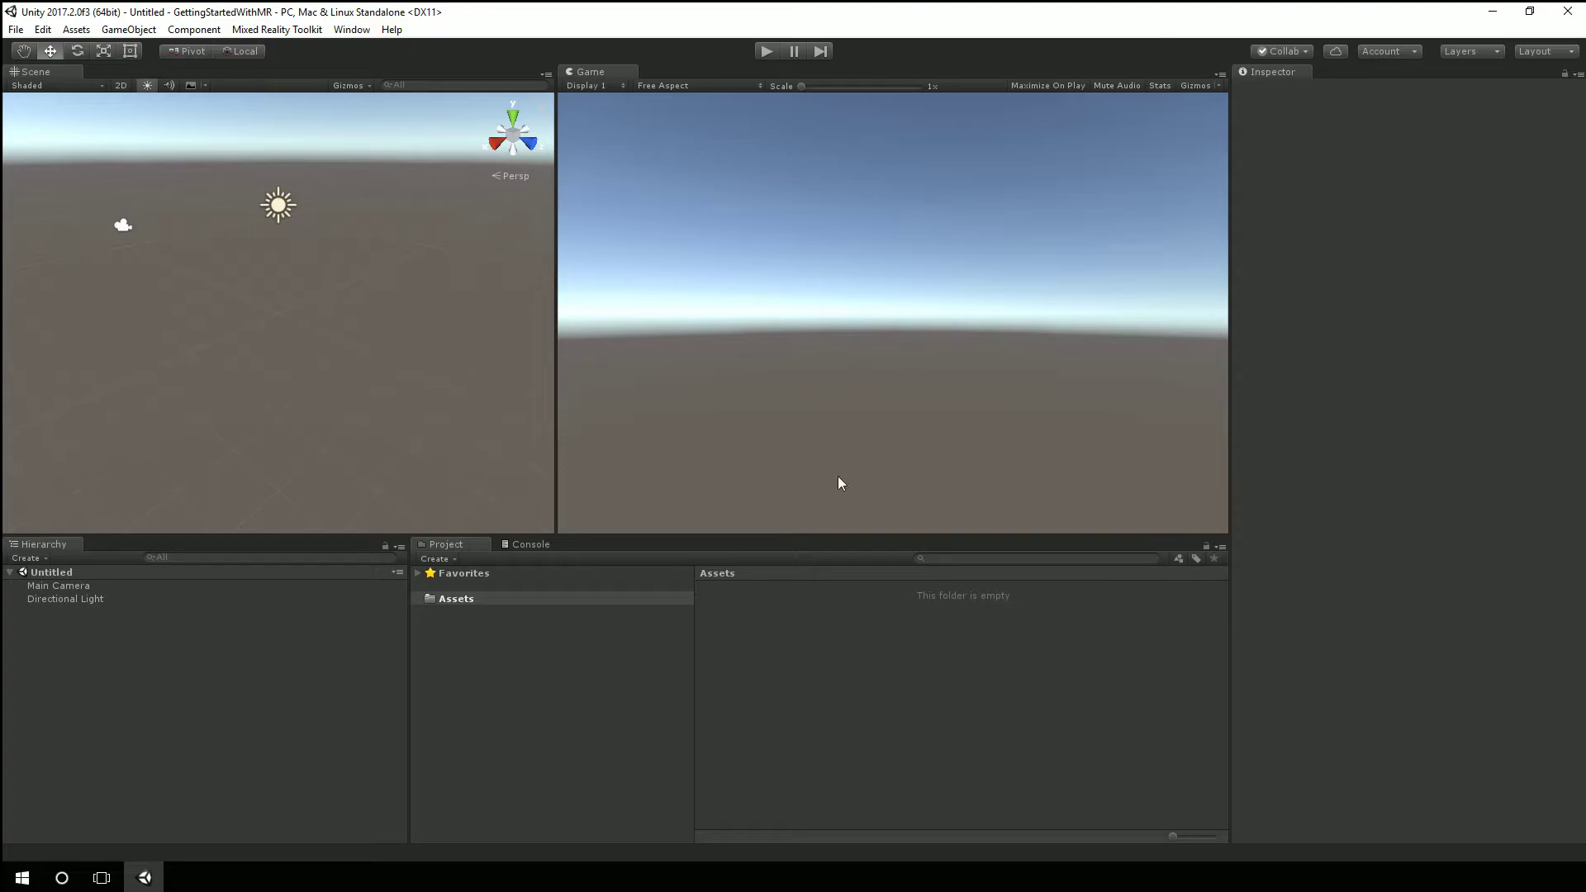
Create a folder named MRTK in Assets and move the HoloToolkit folder into it.
left_click(499, 600)
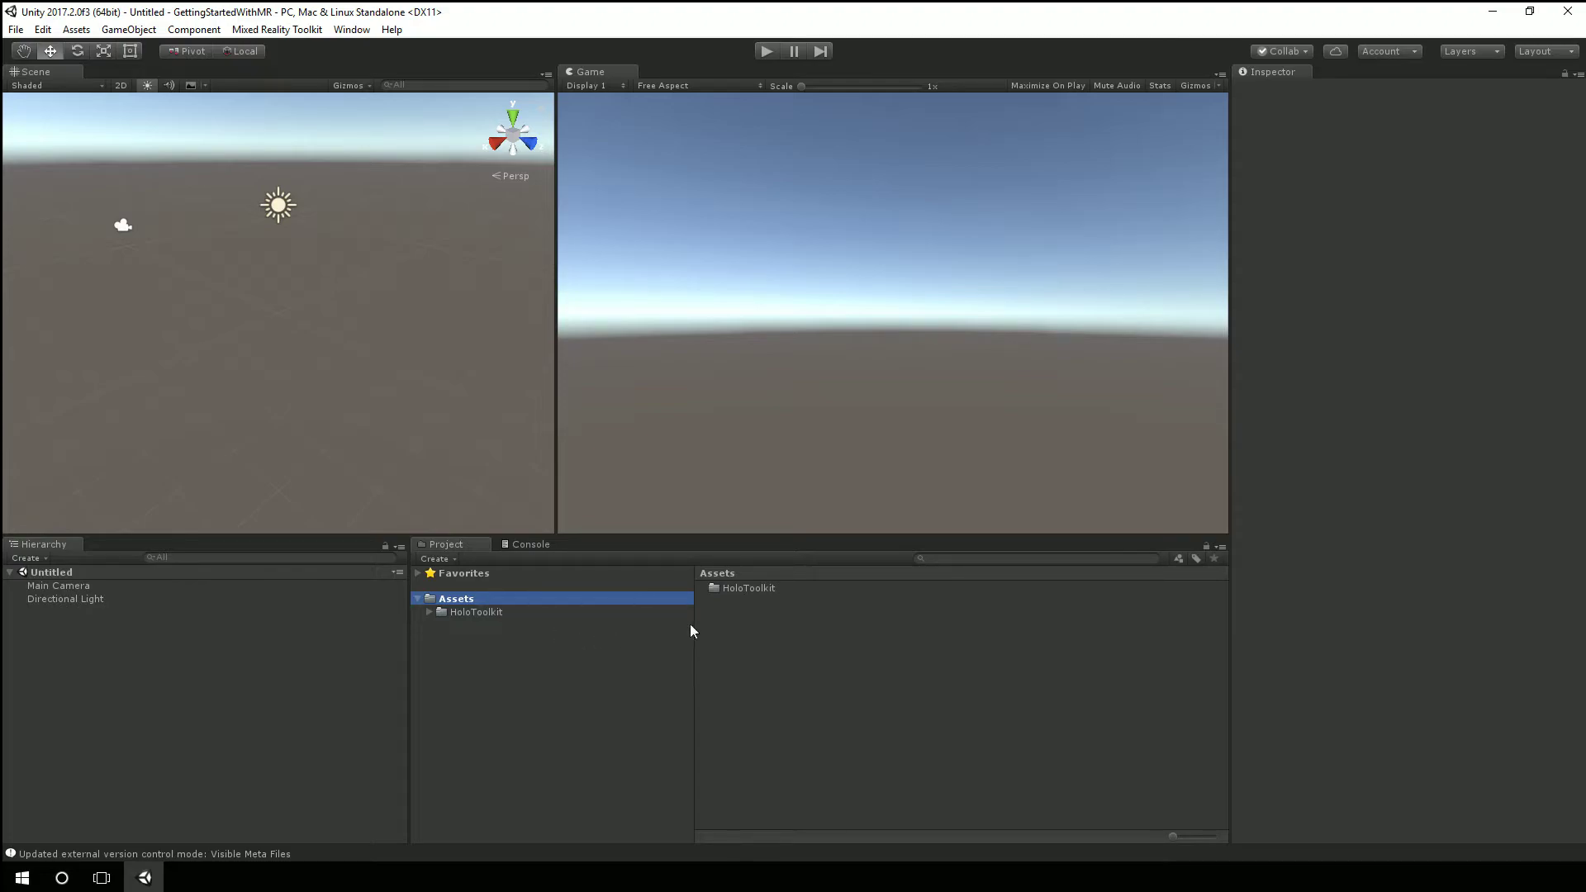
right_click(727, 632)
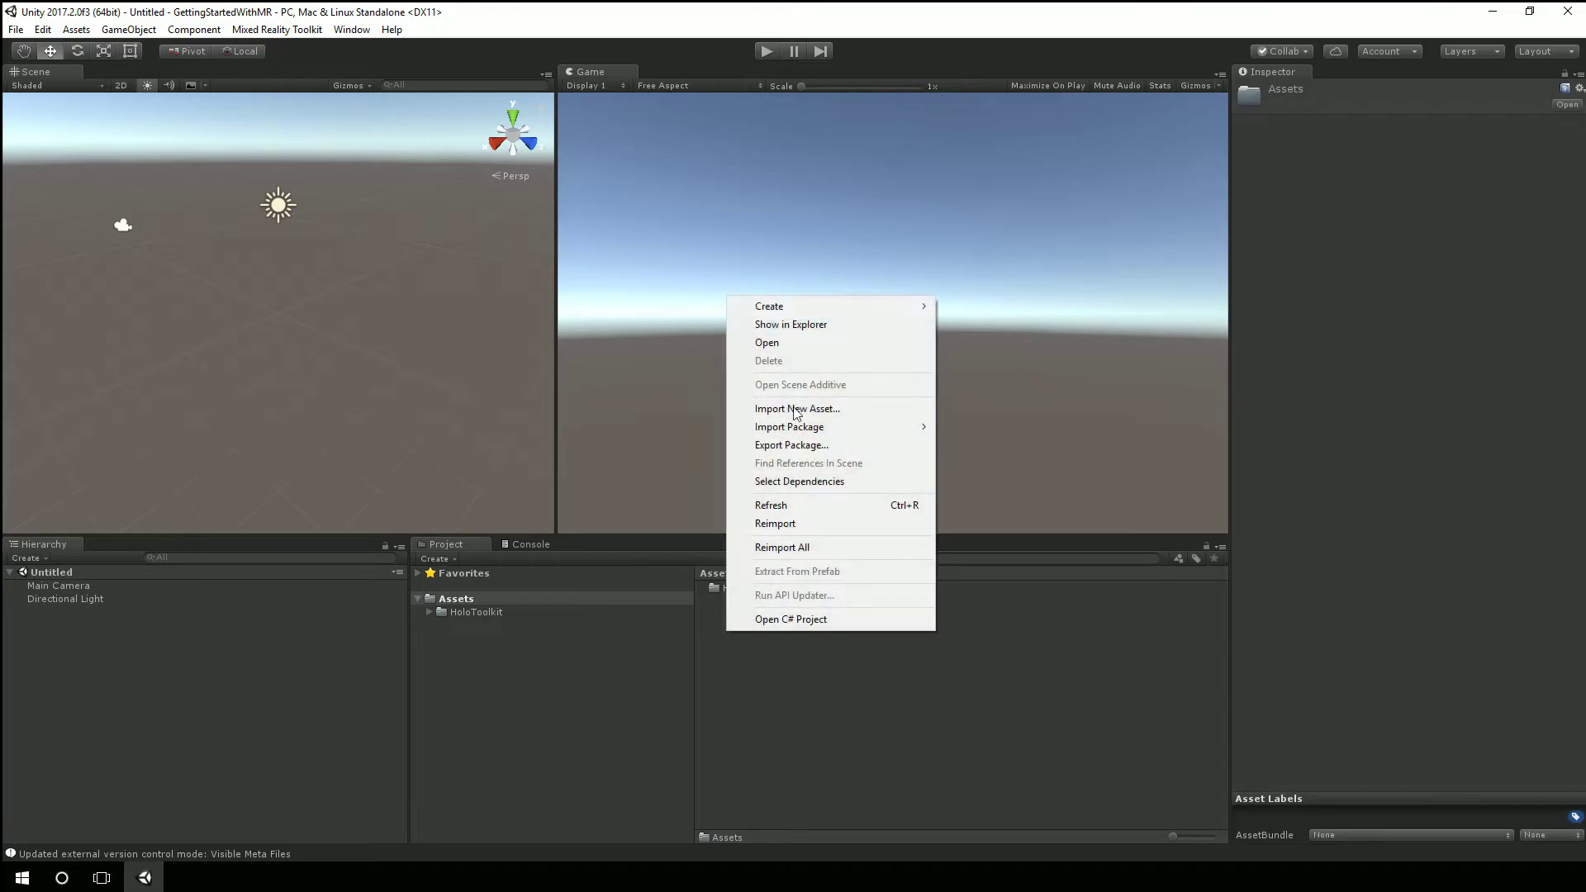
mouse_move(875, 306)
left_click(966, 307)
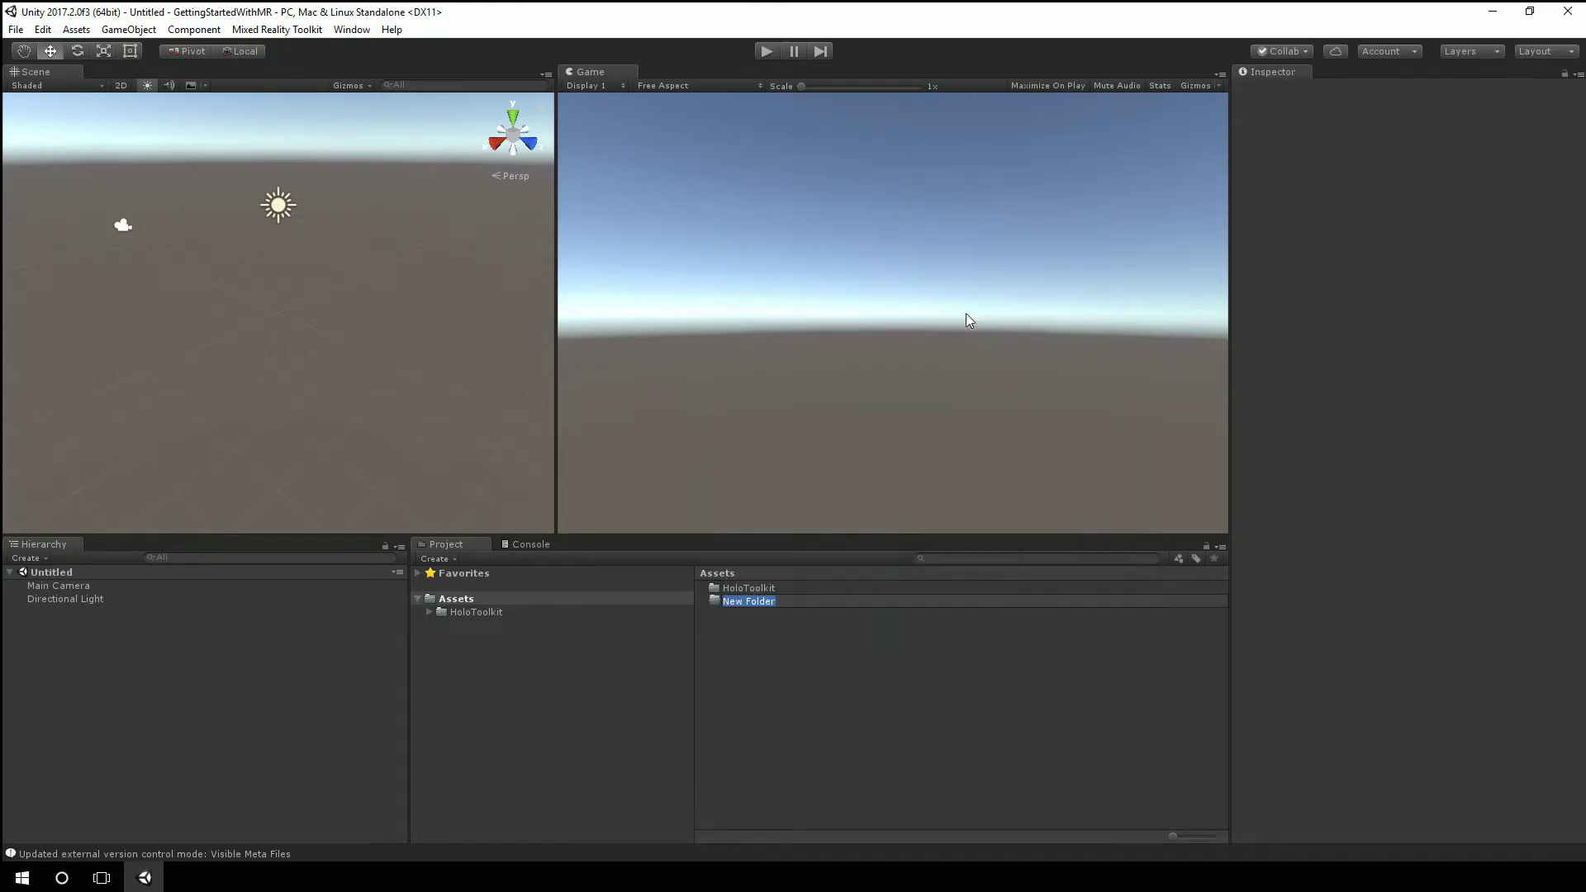
type("MRTK")
key("Return")
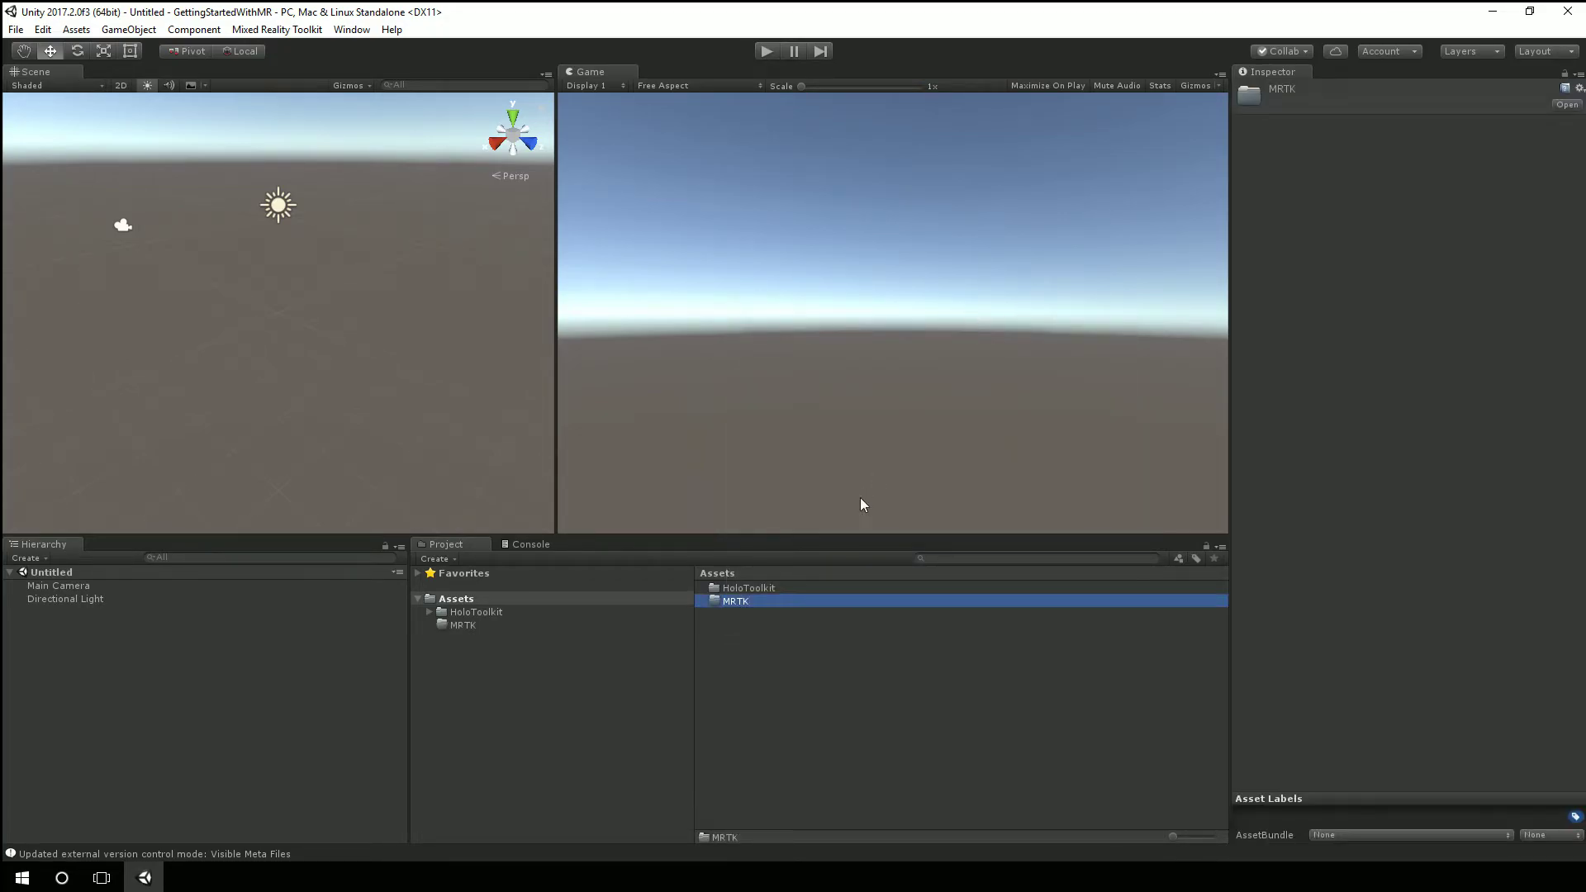
left_click_drag(789, 590, 760, 603)
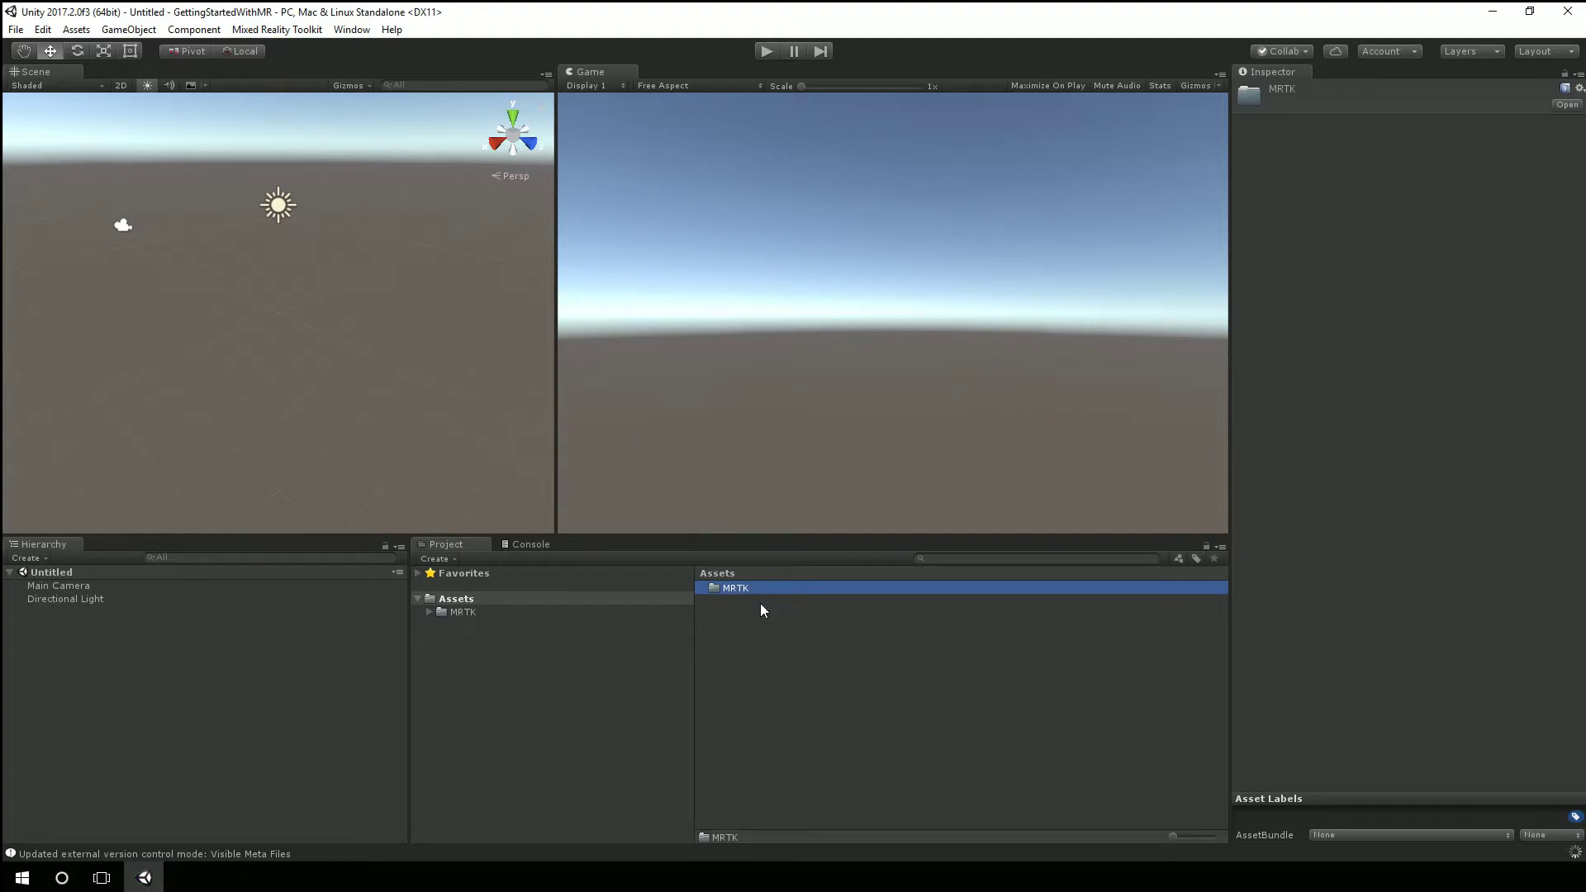
left_click(755, 641)
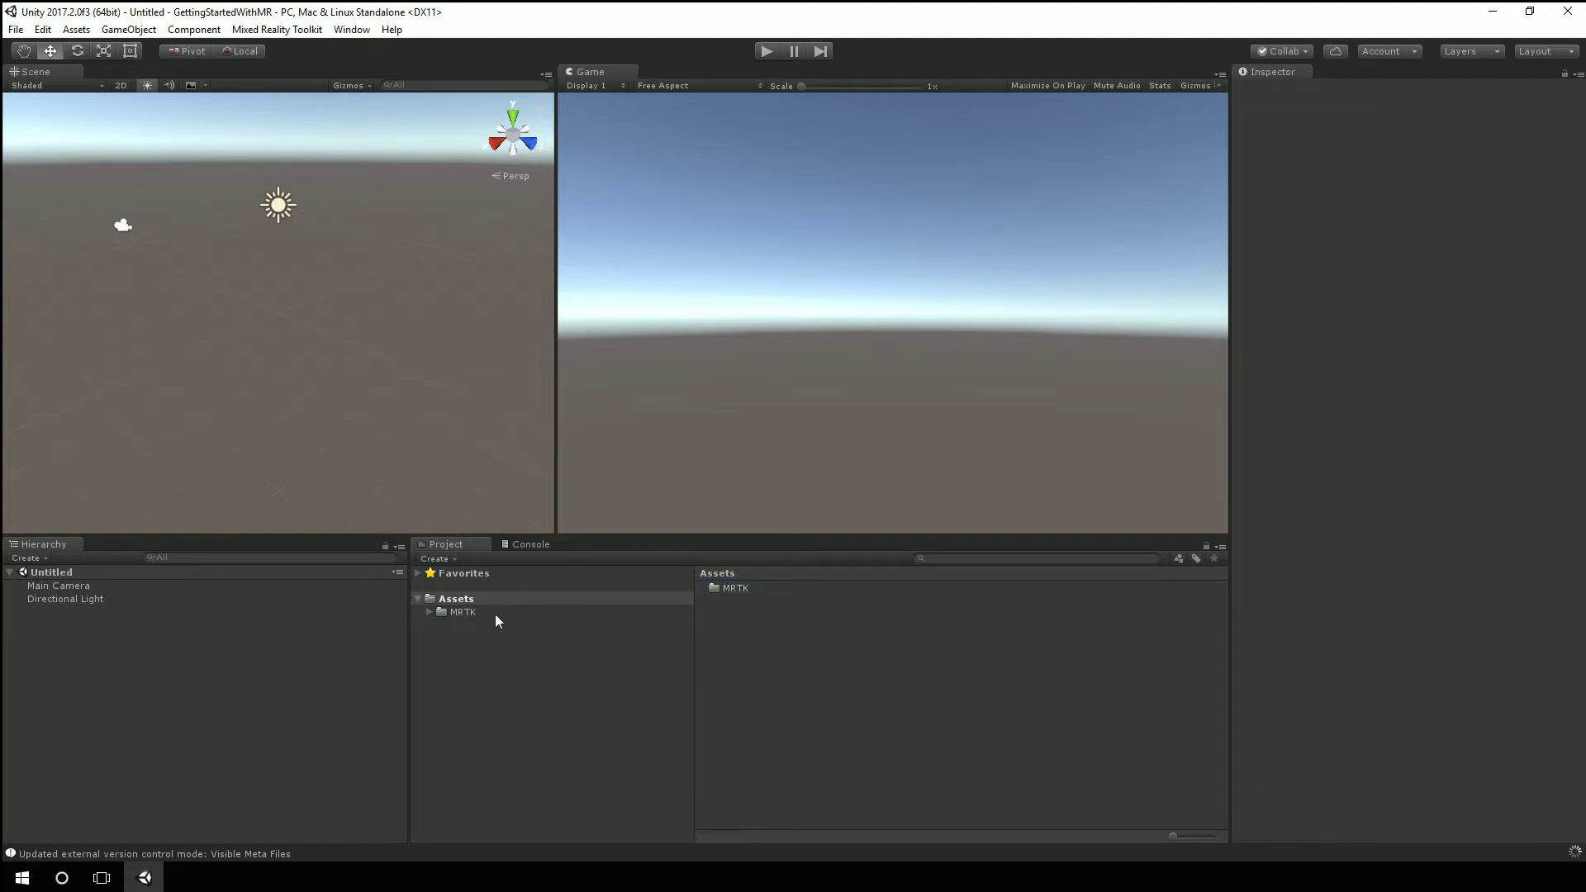
Create a folder named Scenes directly under Assets.
left_click(467, 601)
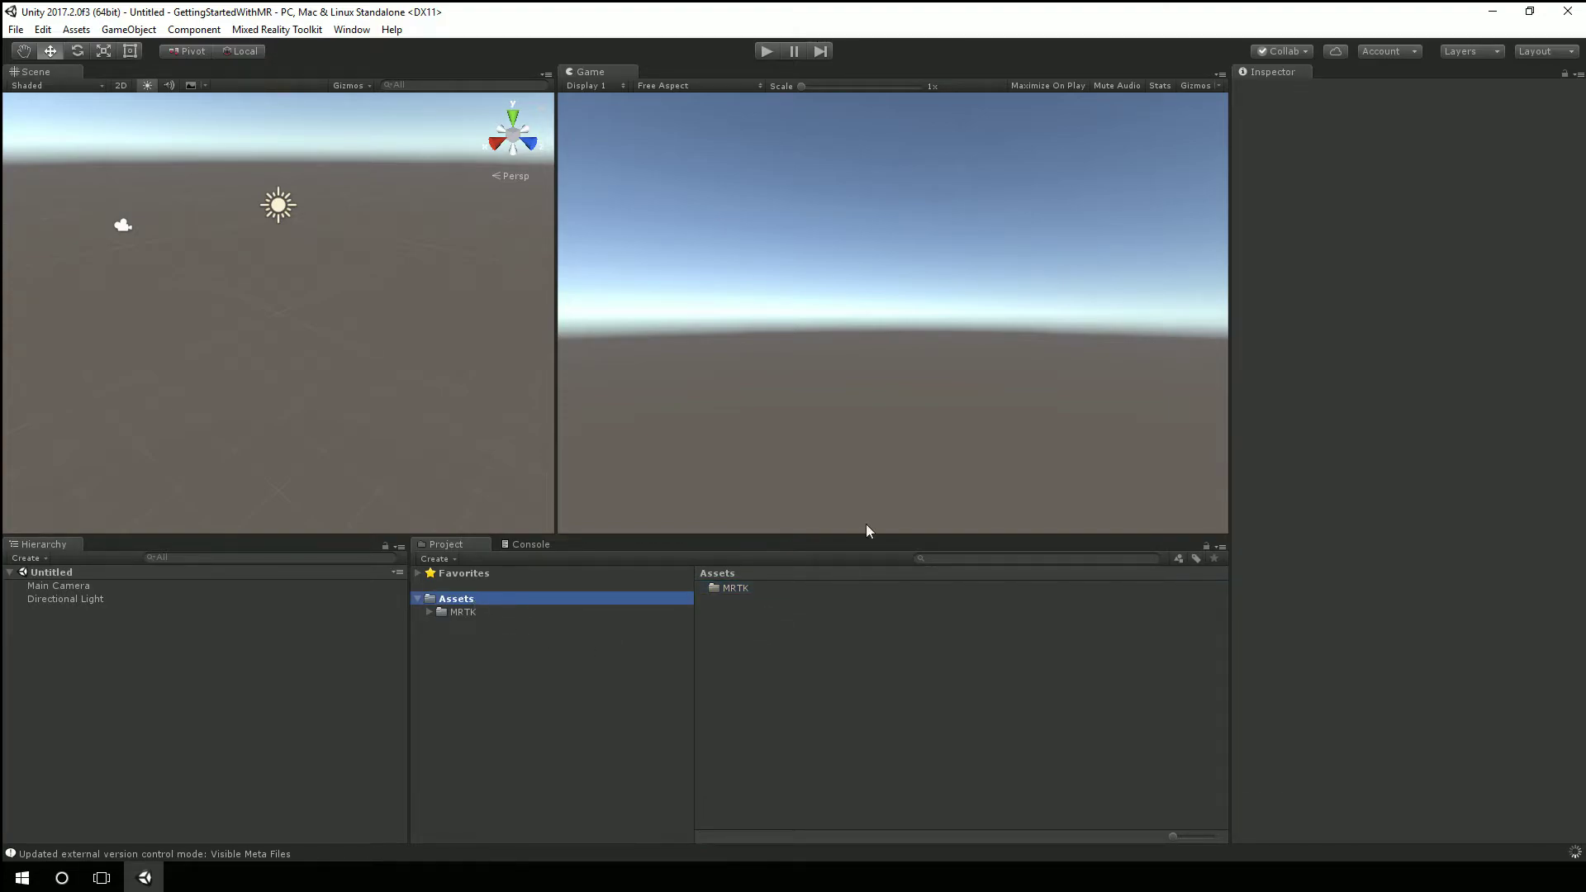
right_click(810, 649)
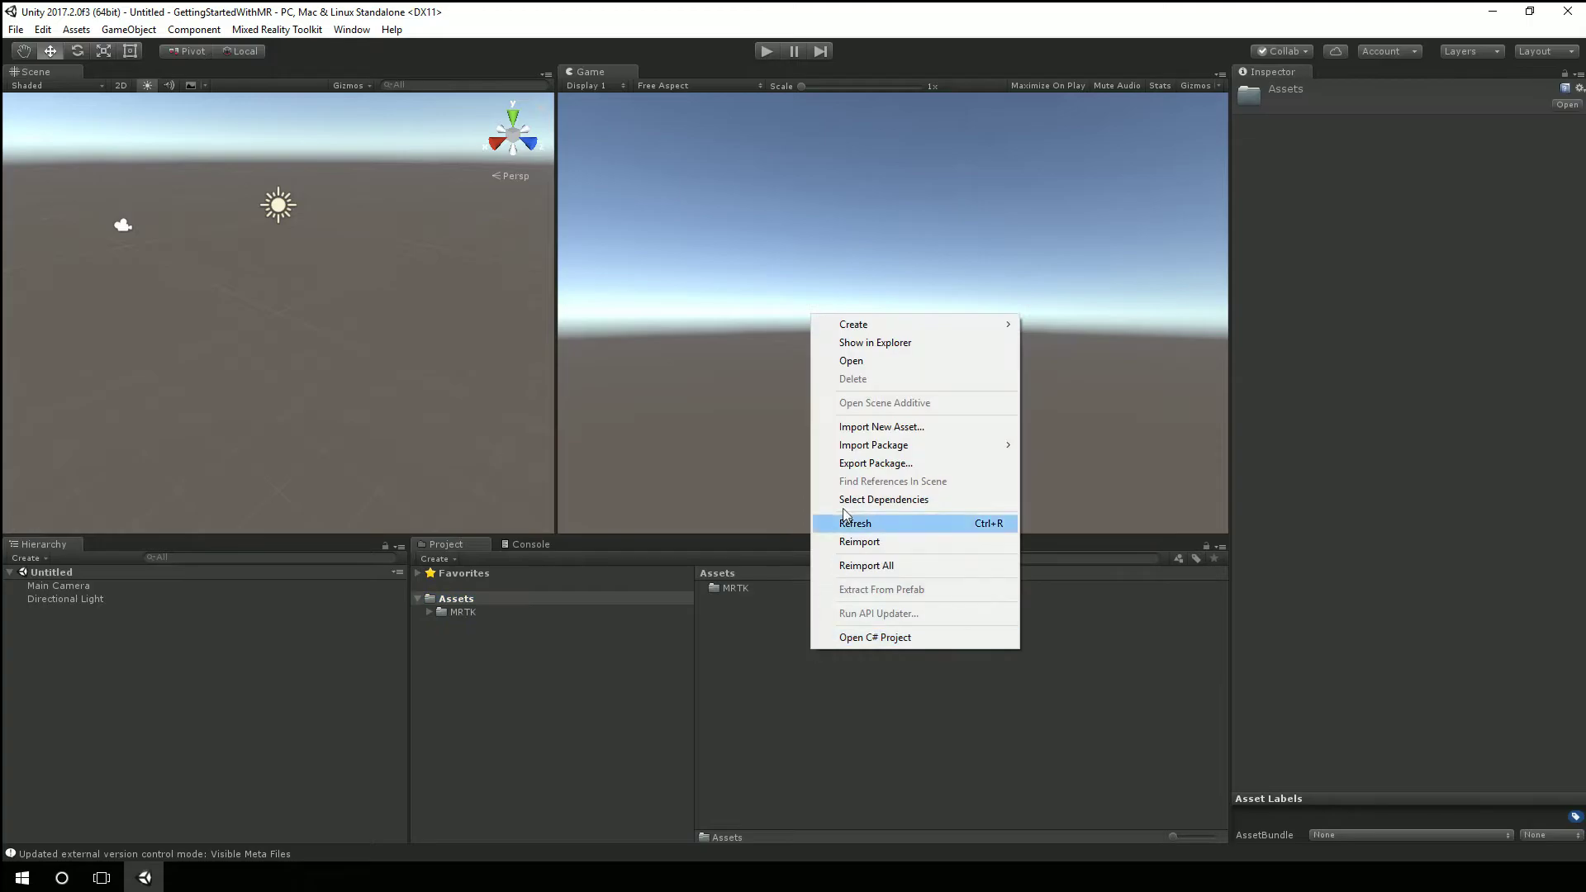
mouse_move(909, 325)
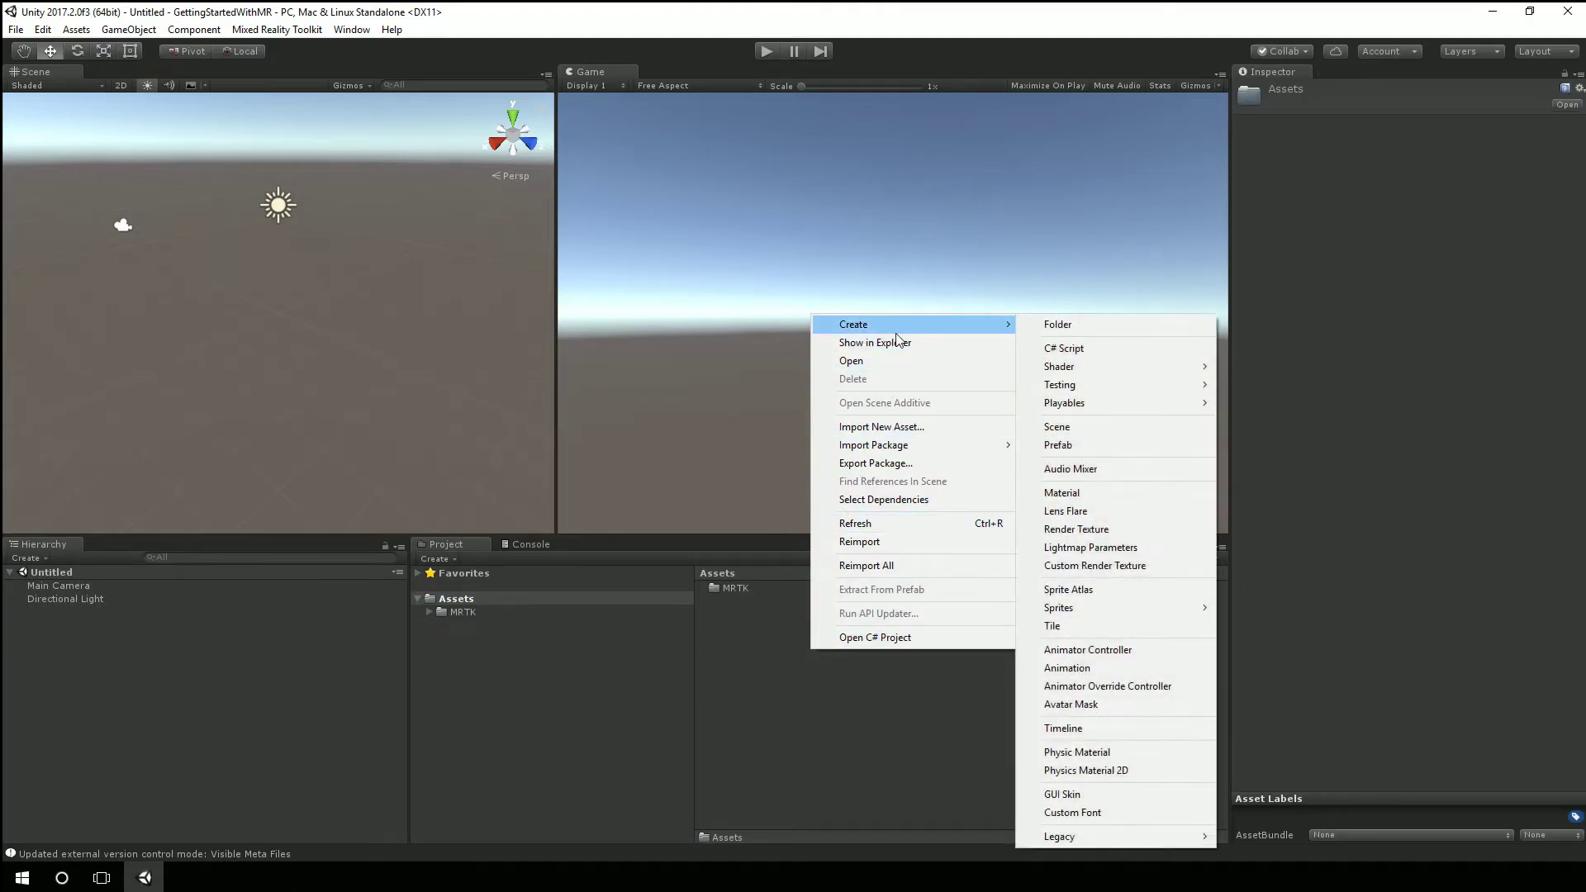
left_click(1073, 326)
type("Scenes")
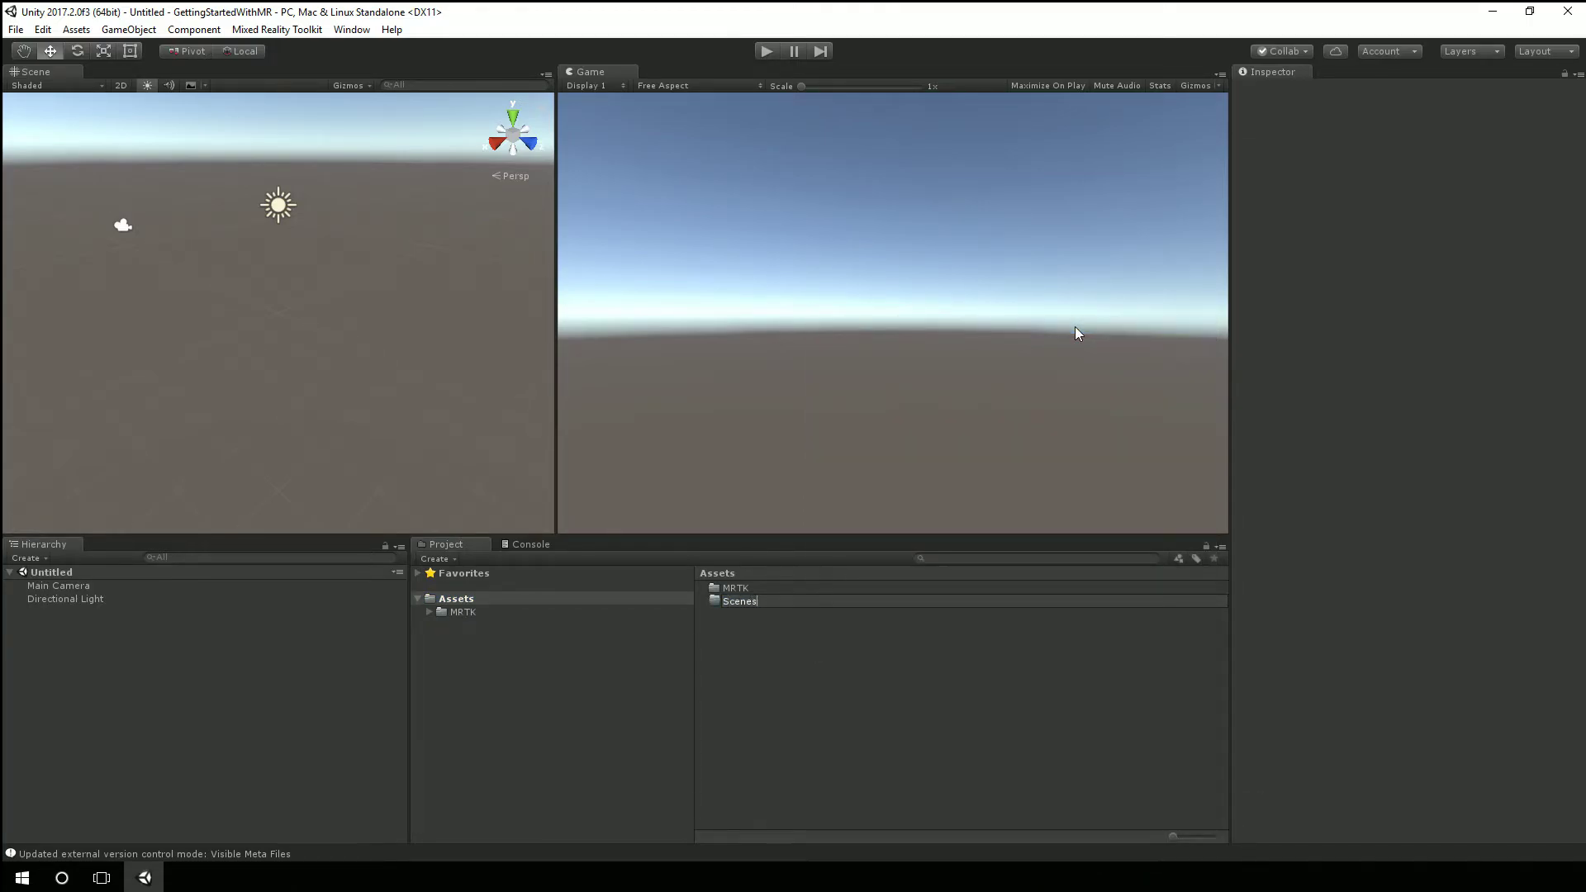
key("Return")
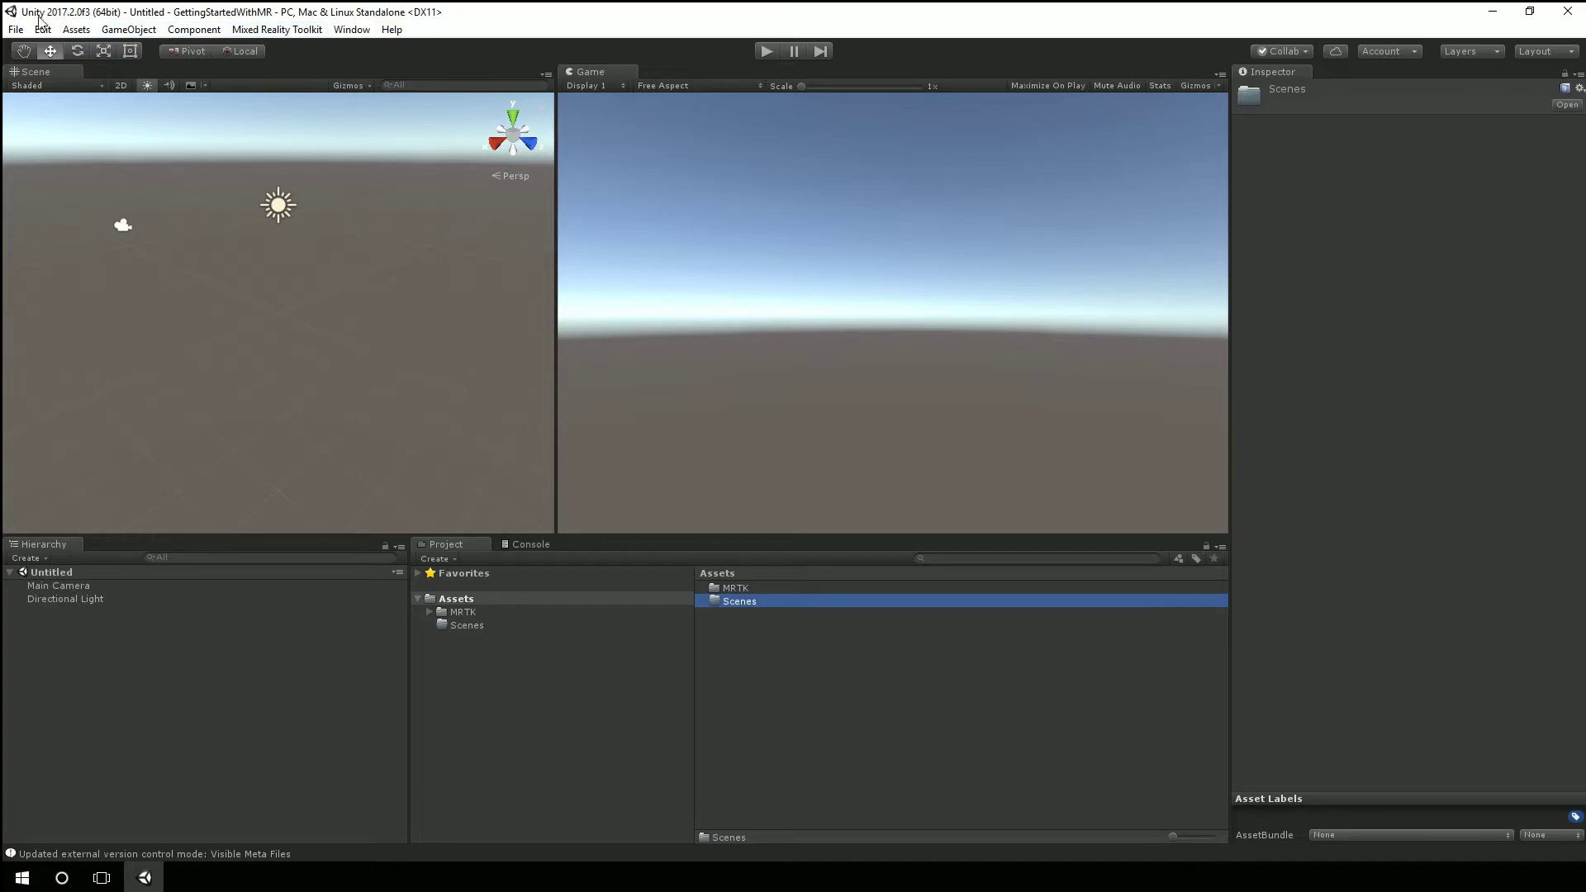
Save the current untitled scene as Main in the Assets/Scenes folder.
left_click(15, 29)
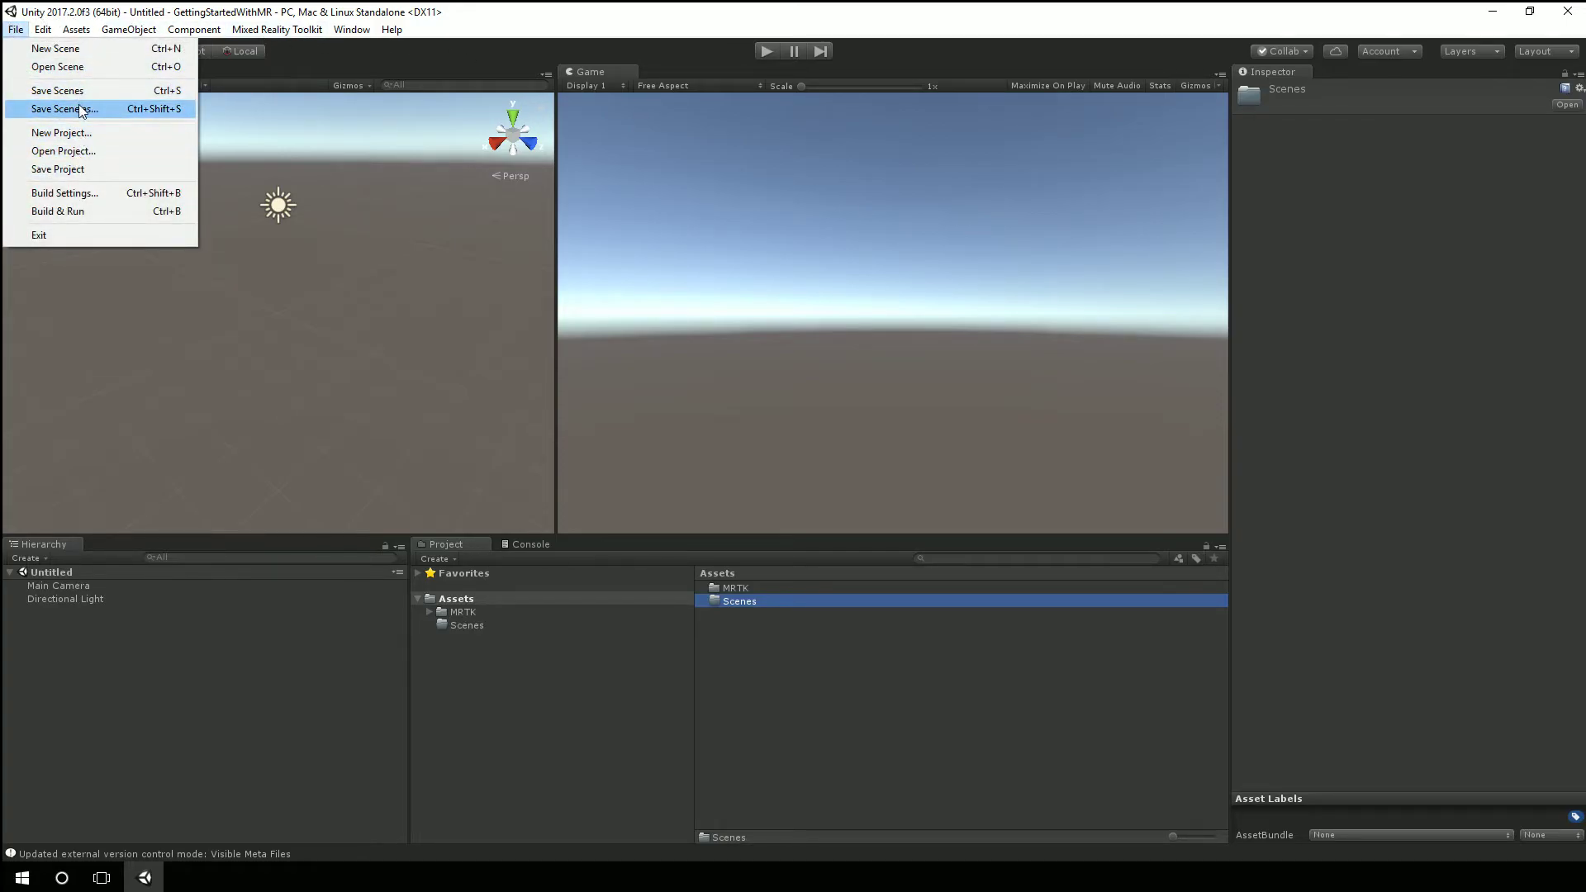
left_click(66, 109)
double_click(200, 170)
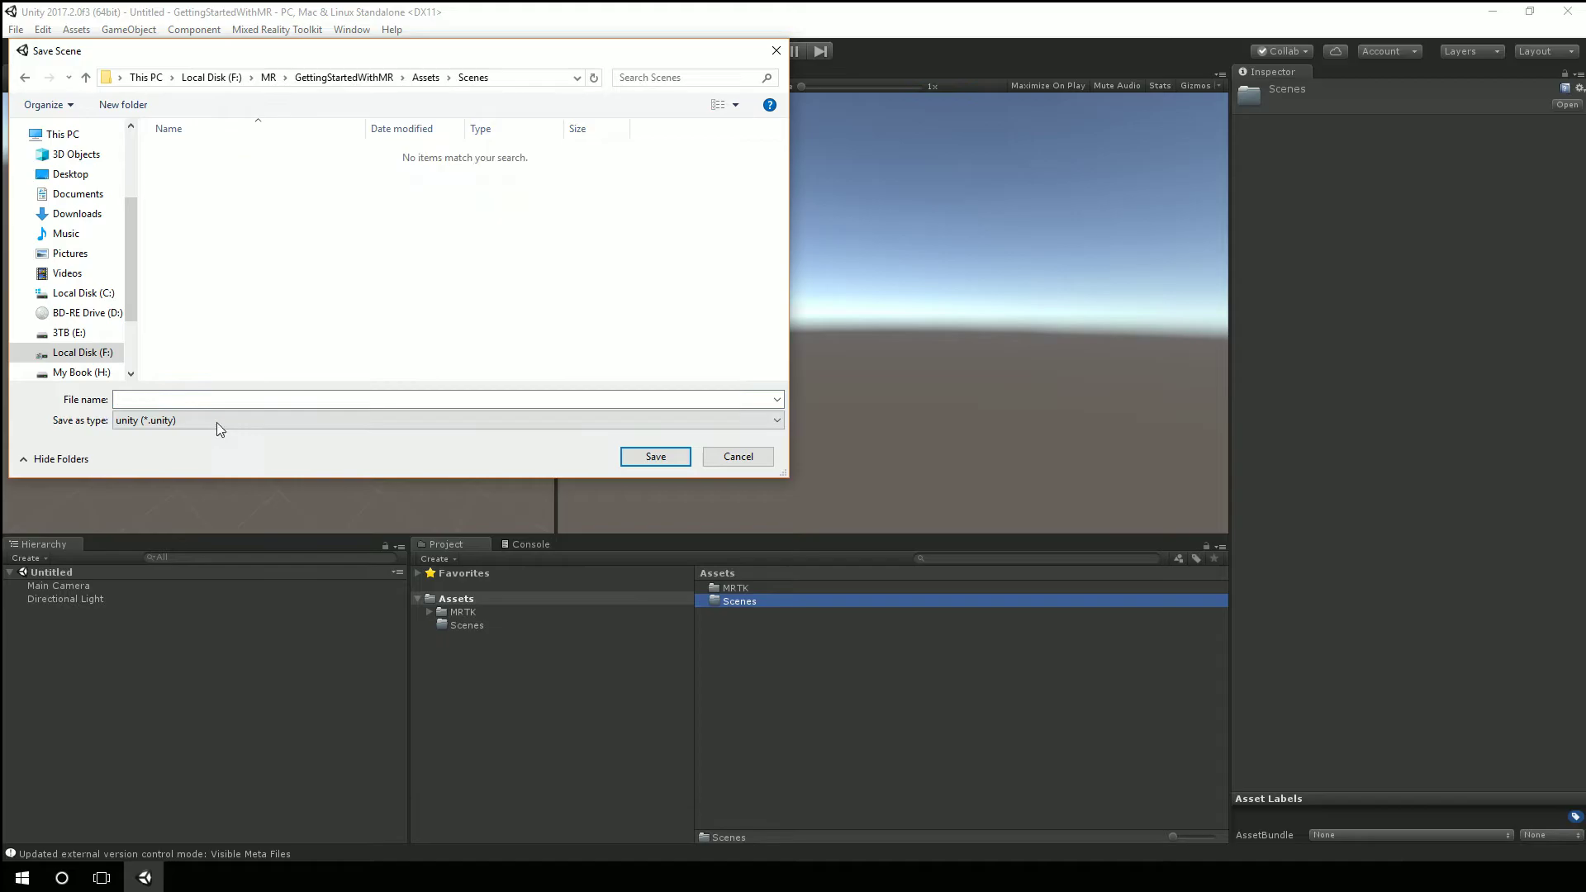
type("Main")
key("Return")
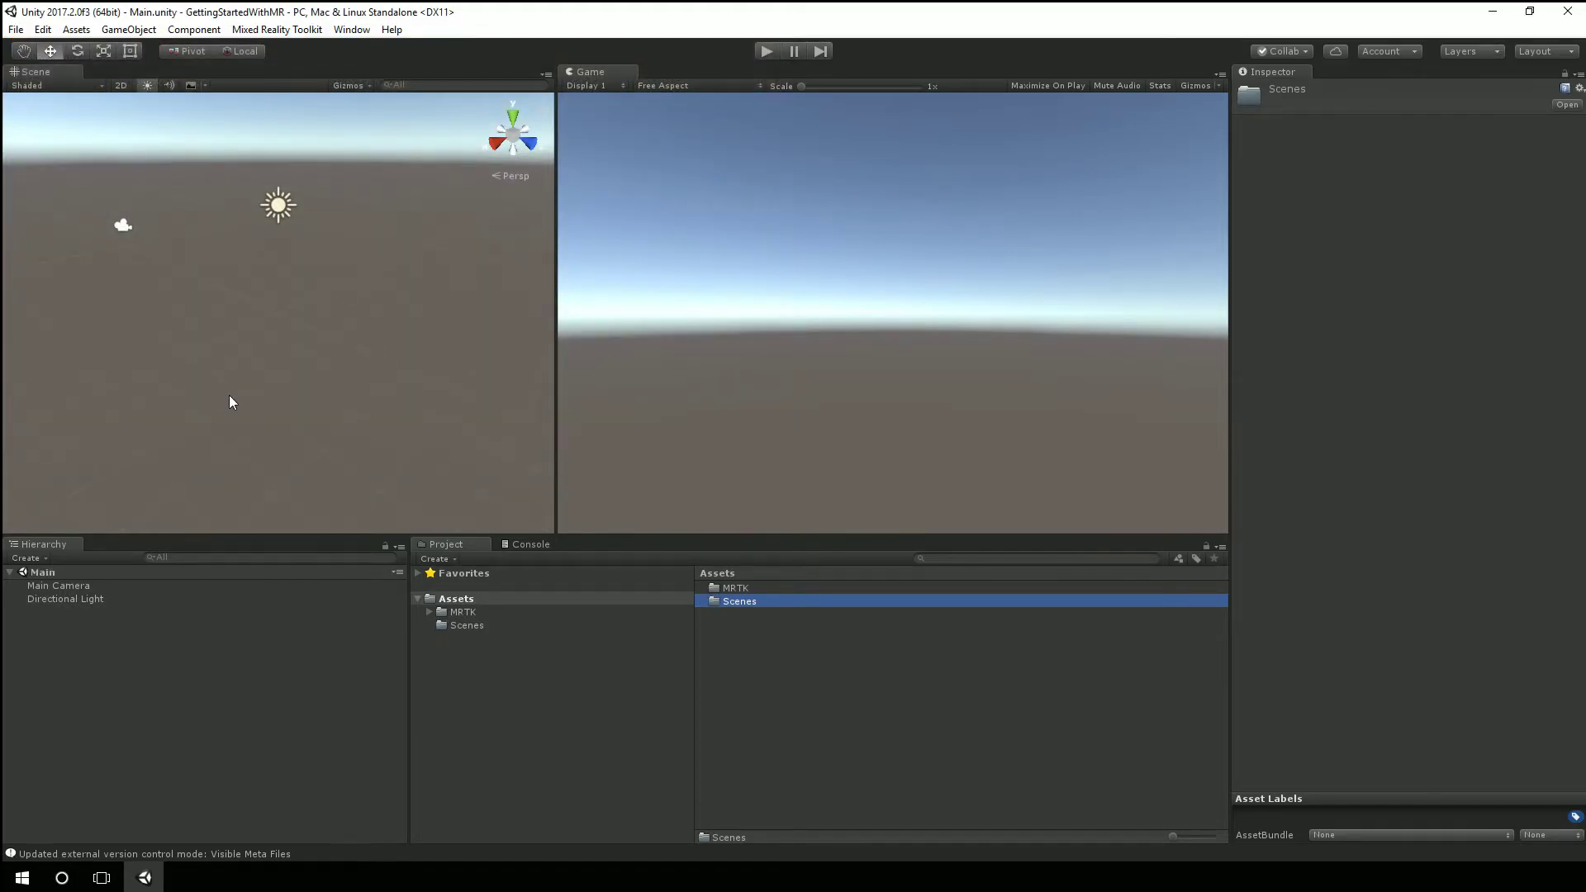
Apply the default Mixed Reality project settings for UWP and occluded devices, and allow the download of the Xbox controller input mappings.
left_click(294, 31)
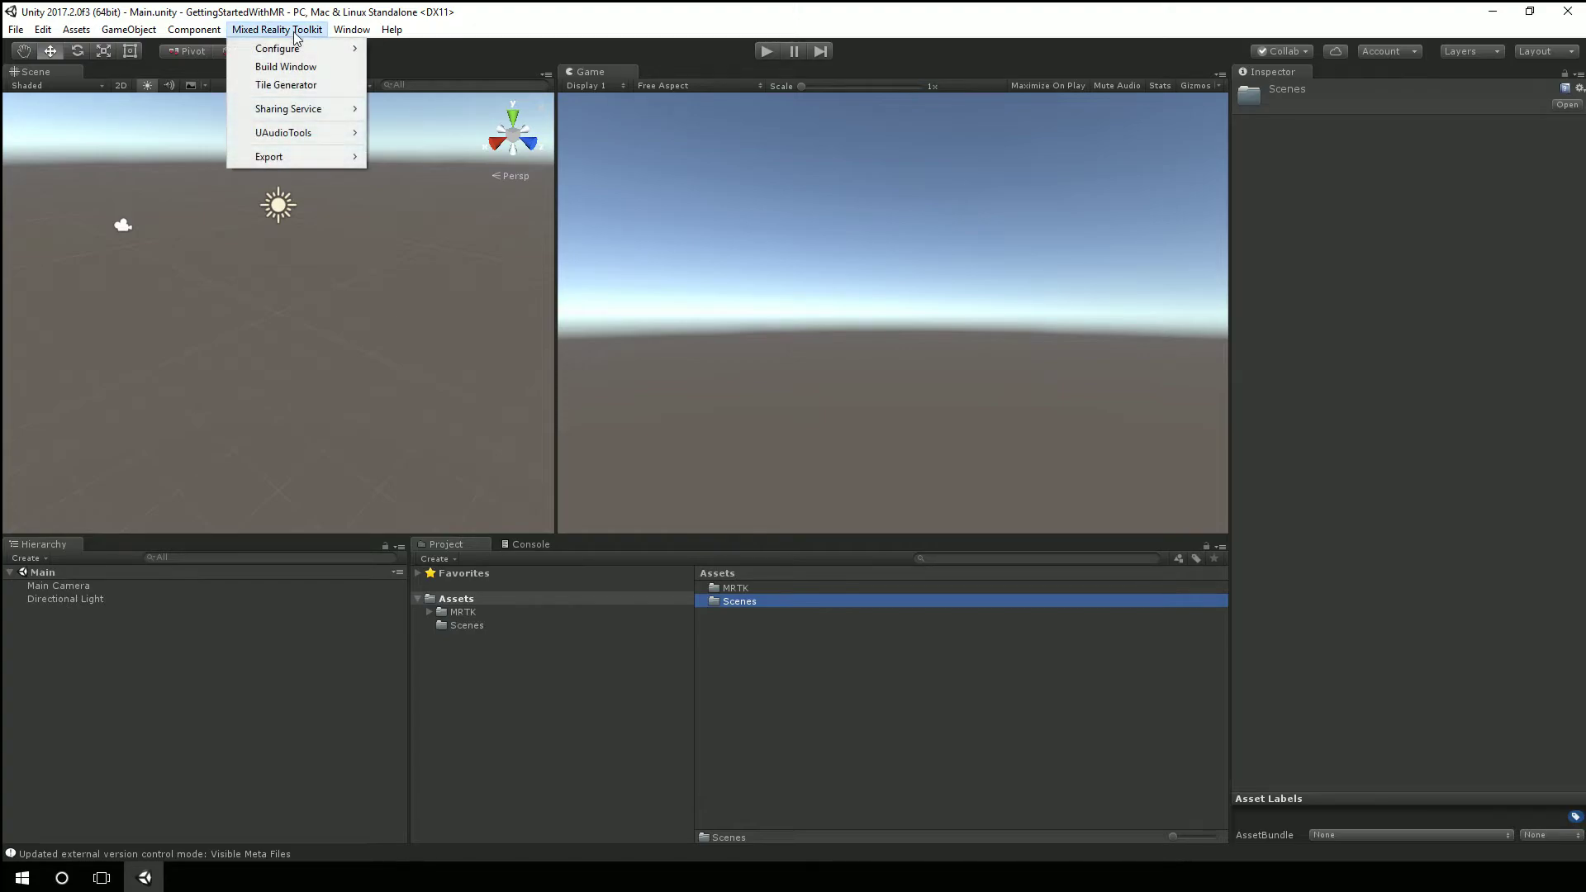
mouse_move(295, 47)
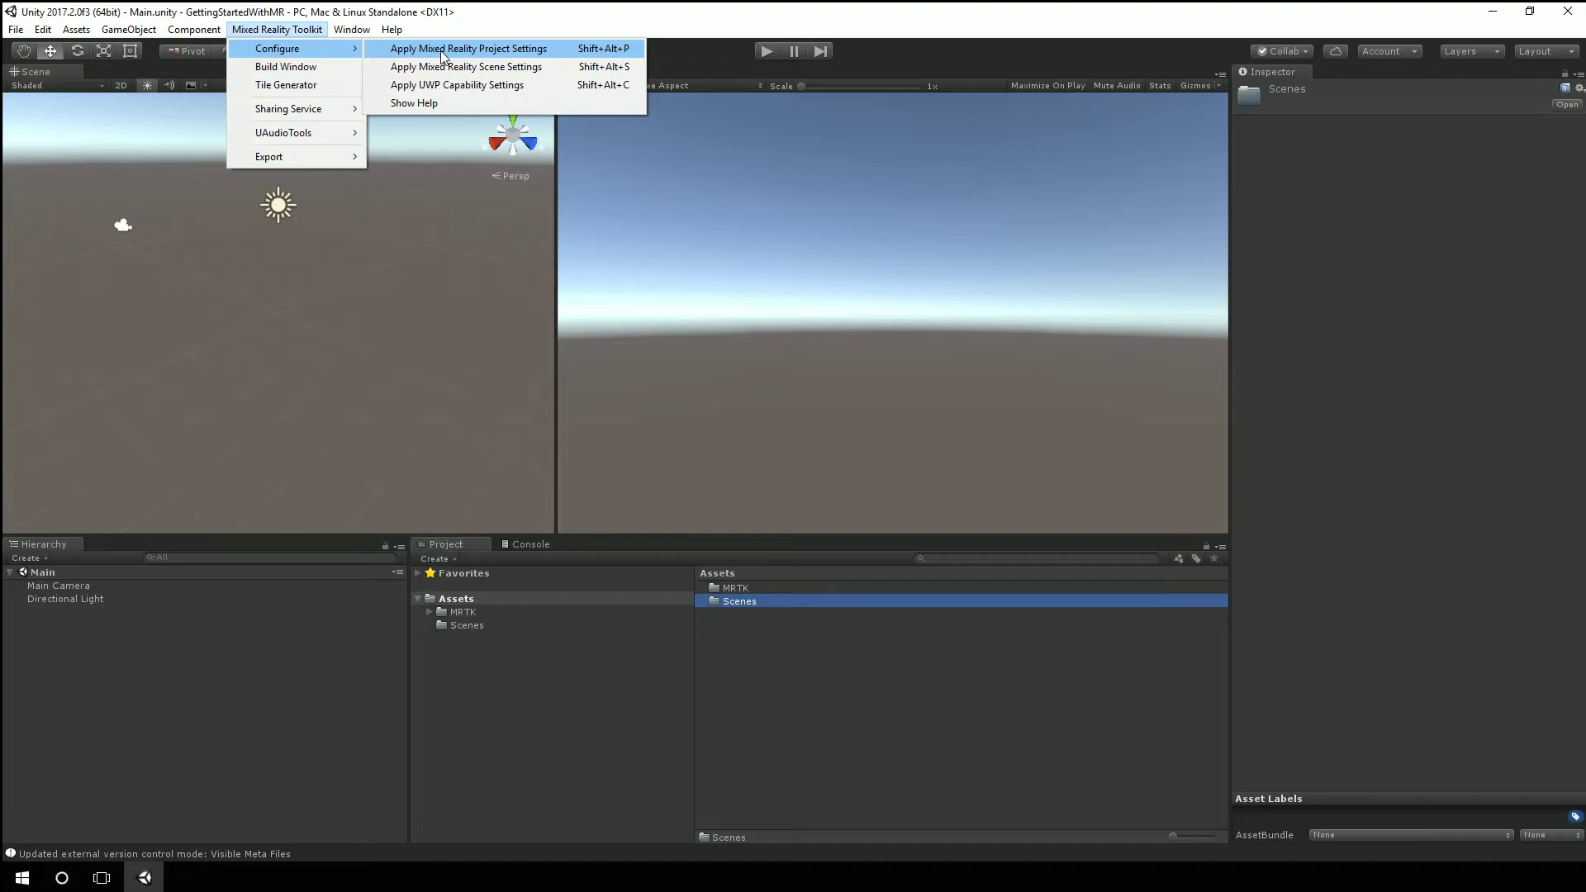
left_click(444, 51)
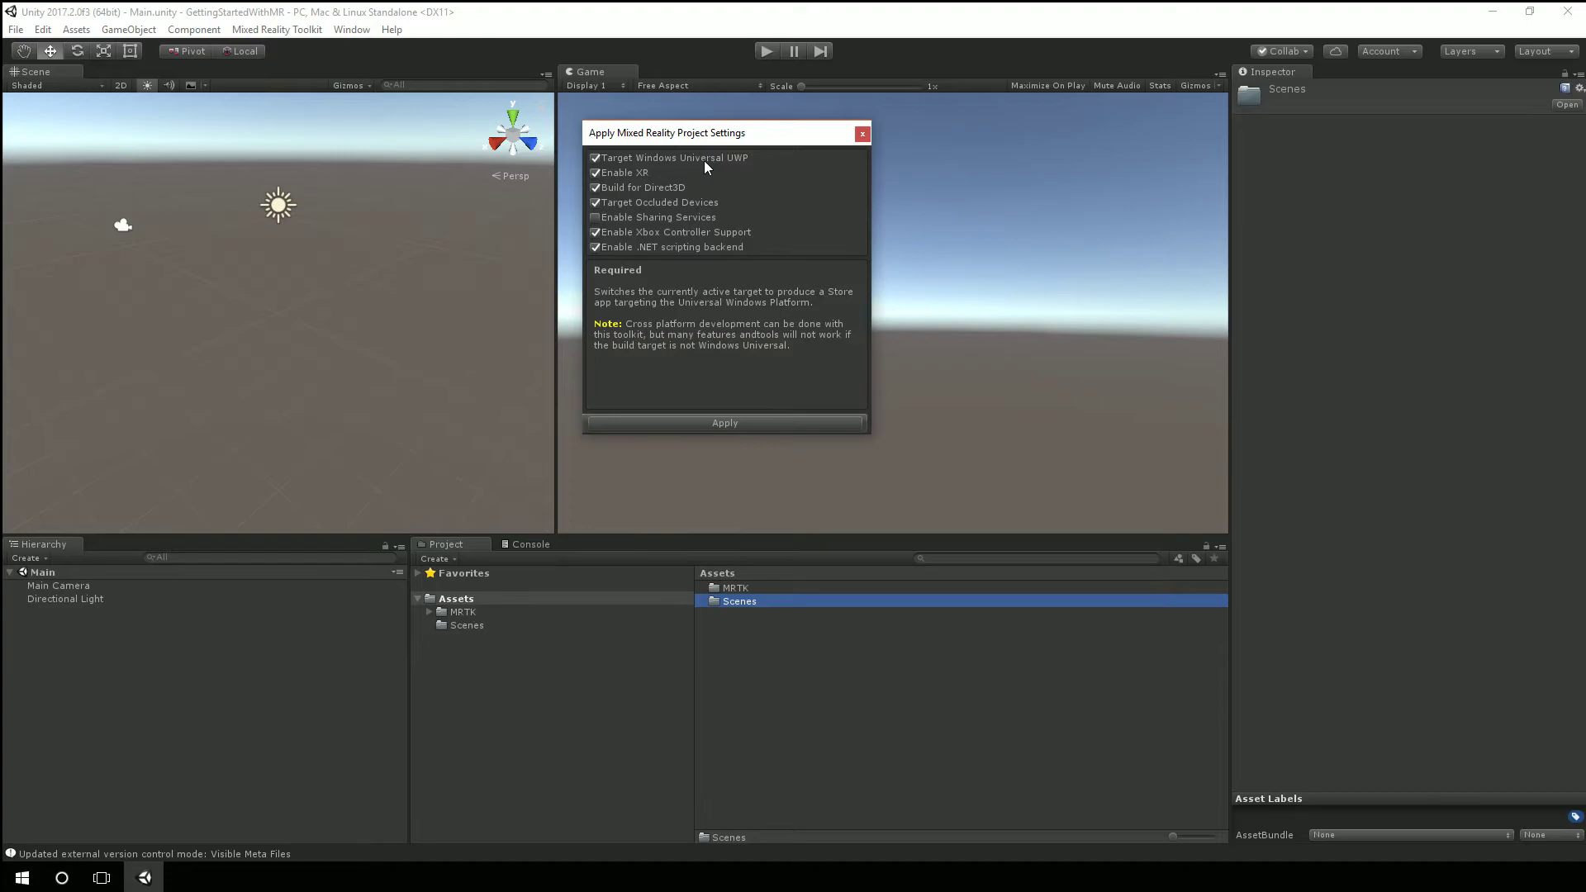
mouse_move(626, 176)
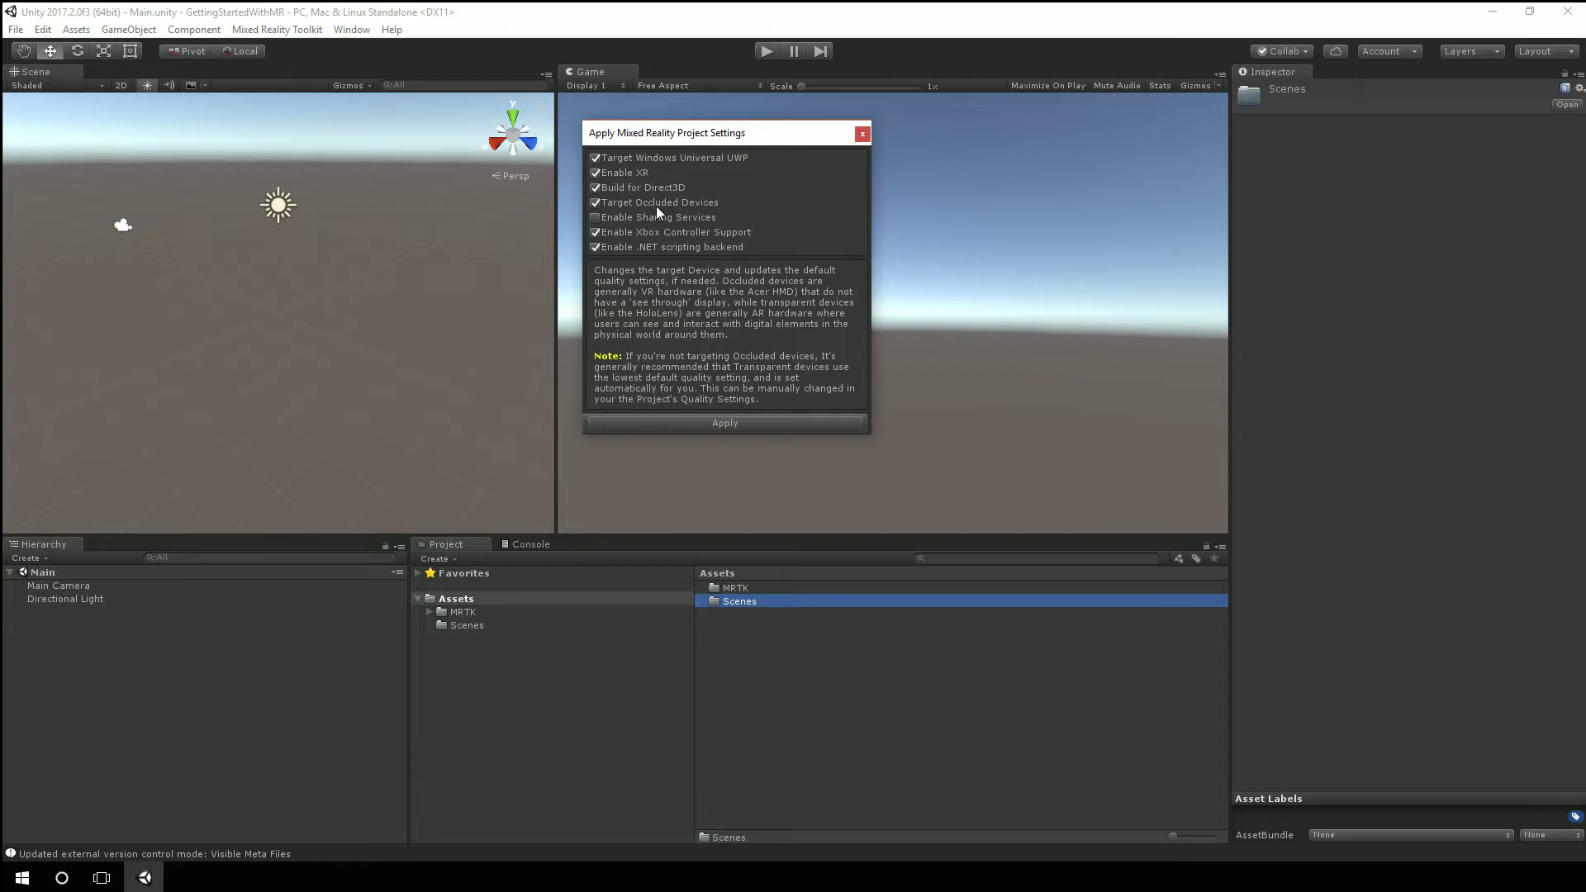
mouse_move(656, 233)
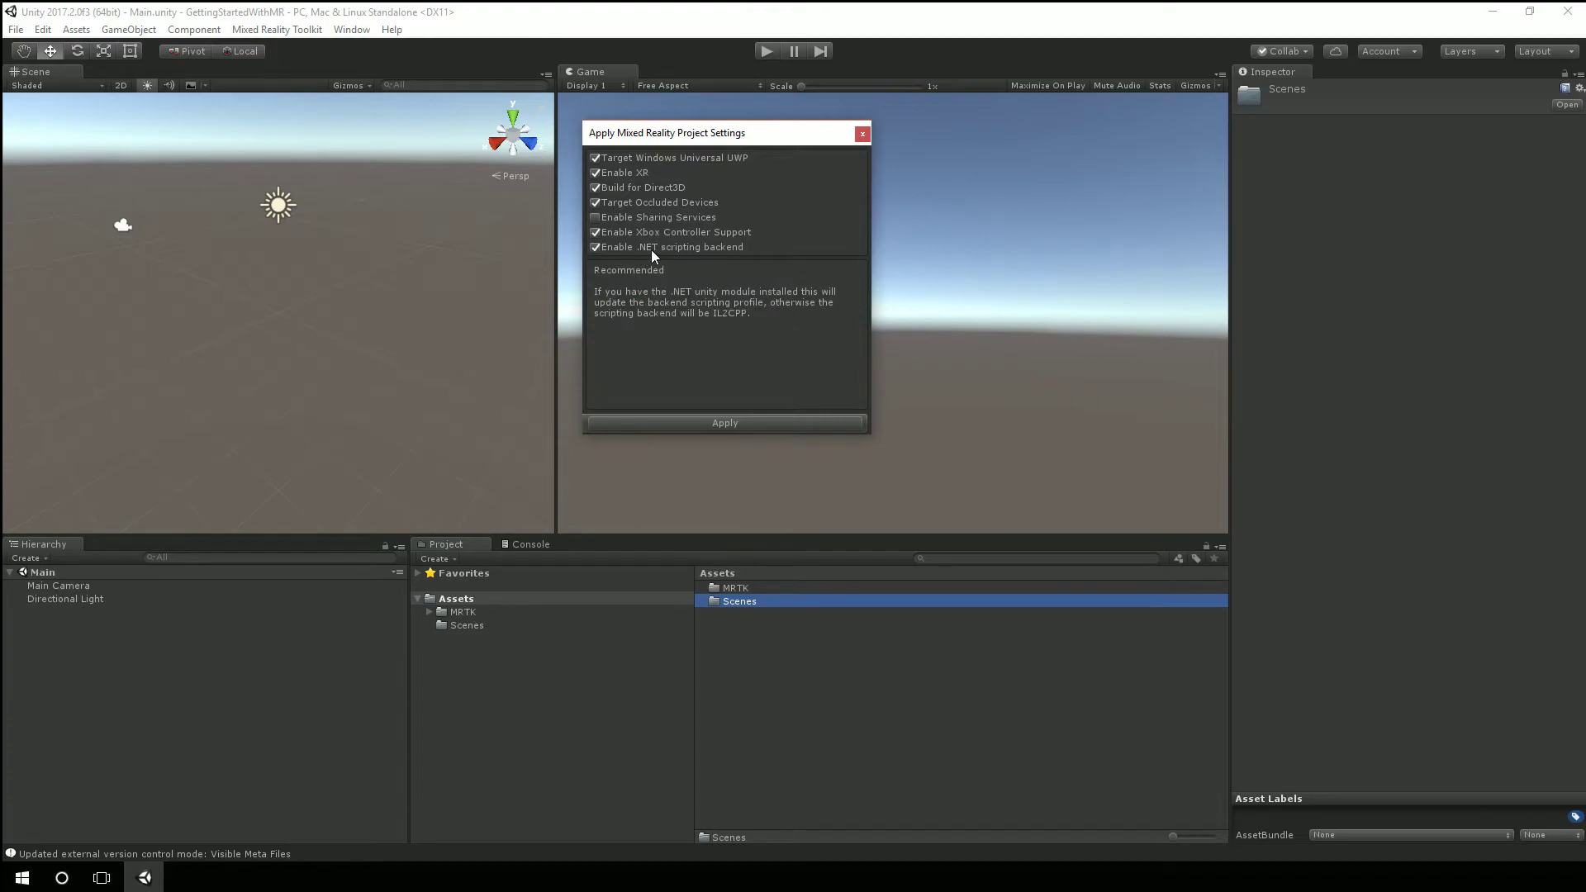
left_click(682, 423)
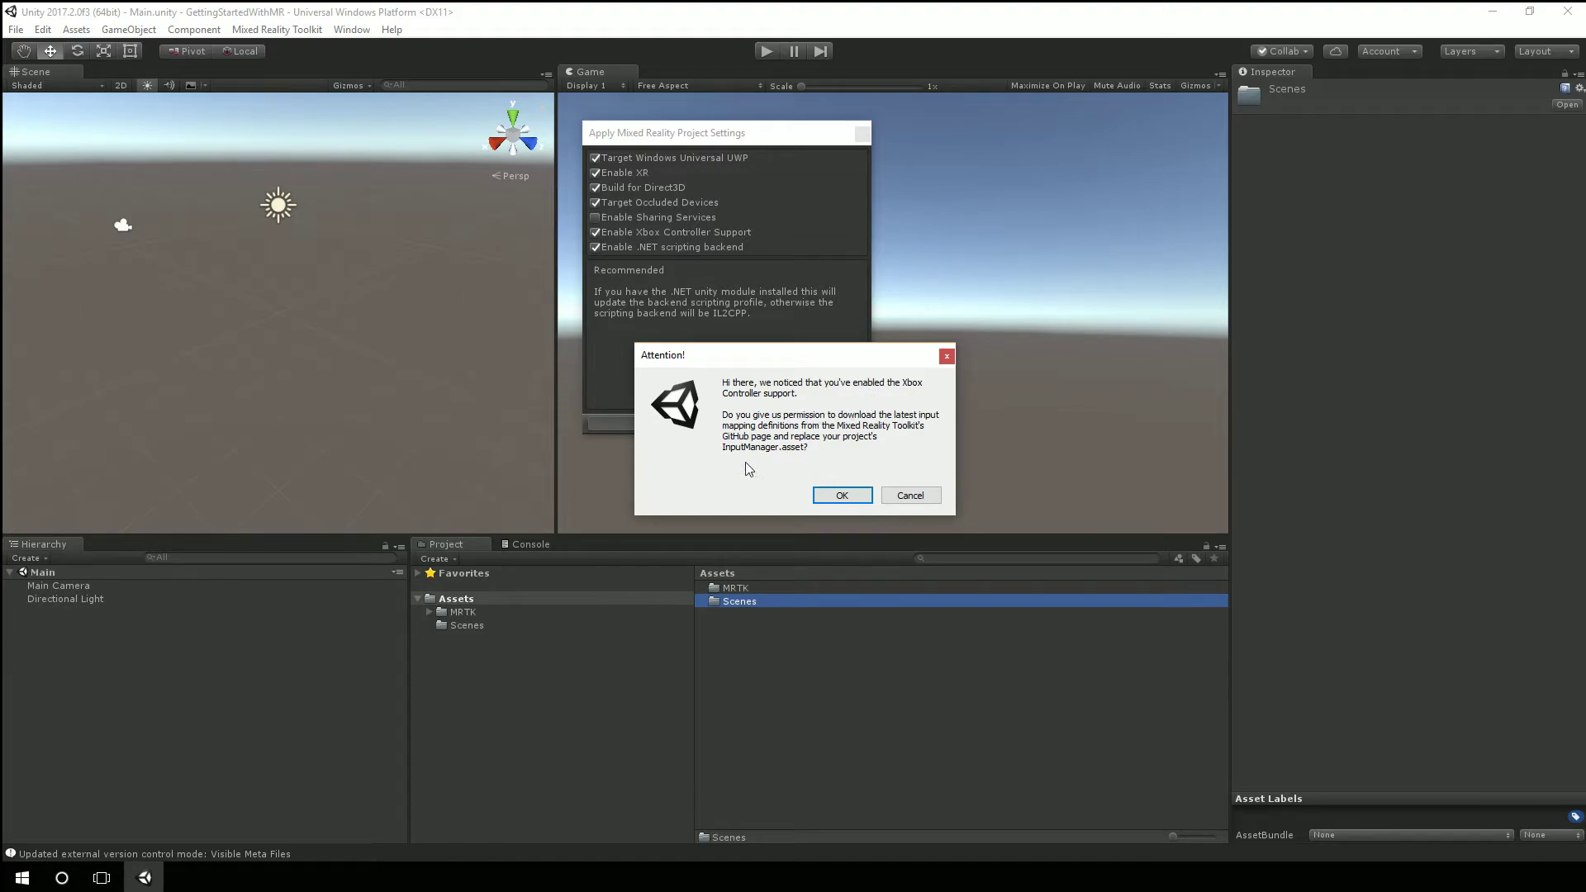
left_click(841, 496)
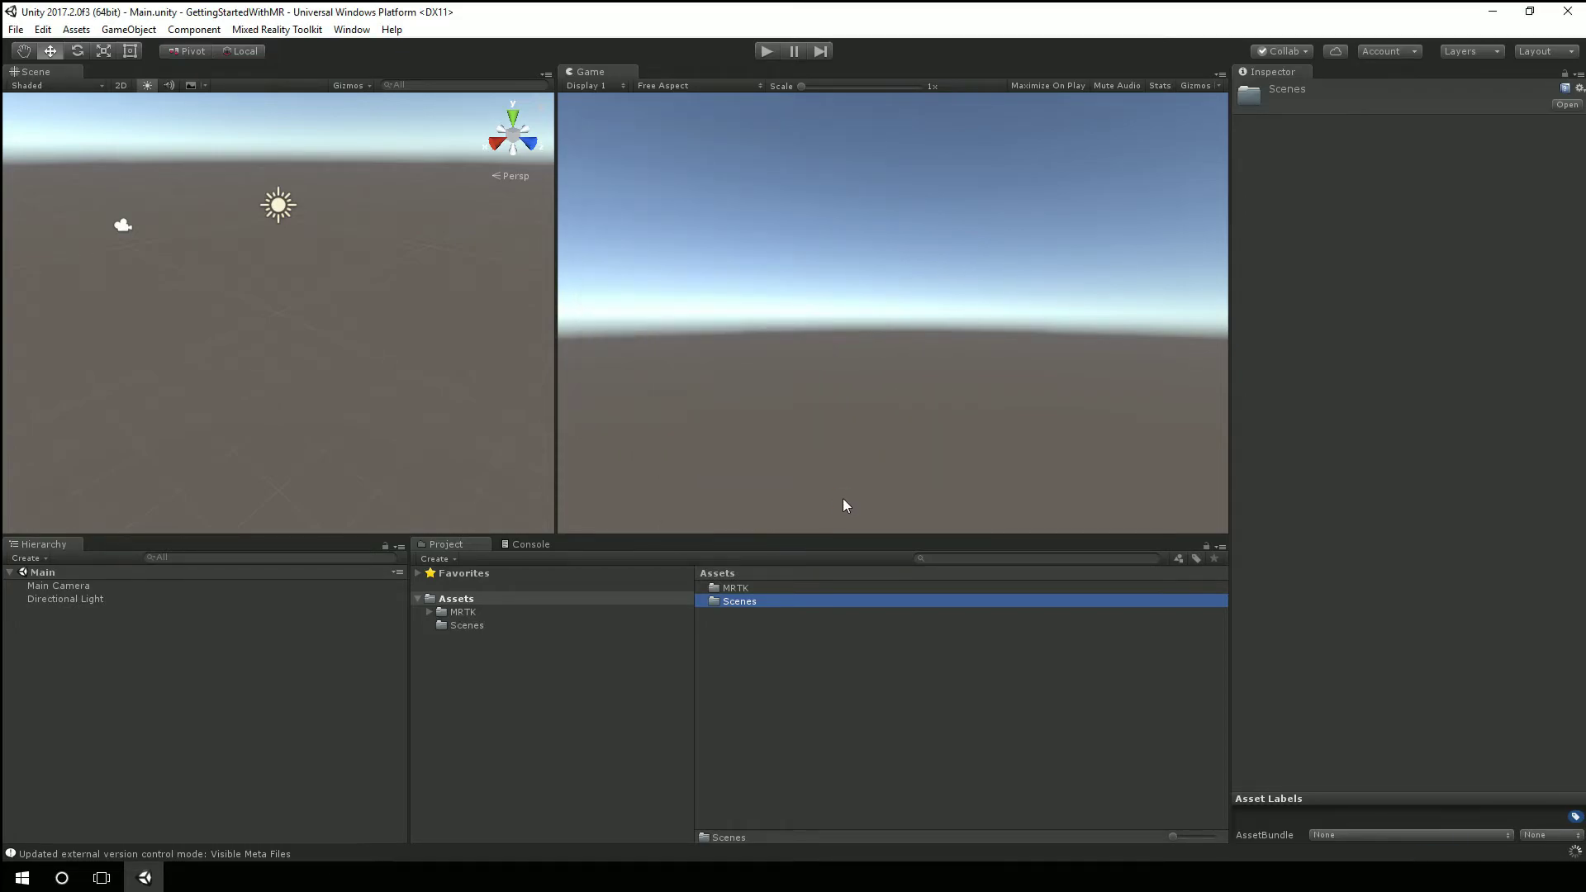
Reopen the Mixed Reality project settings, review the descriptions of the enabled options, and close them without applying.
left_click(269, 30)
mouse_move(283, 51)
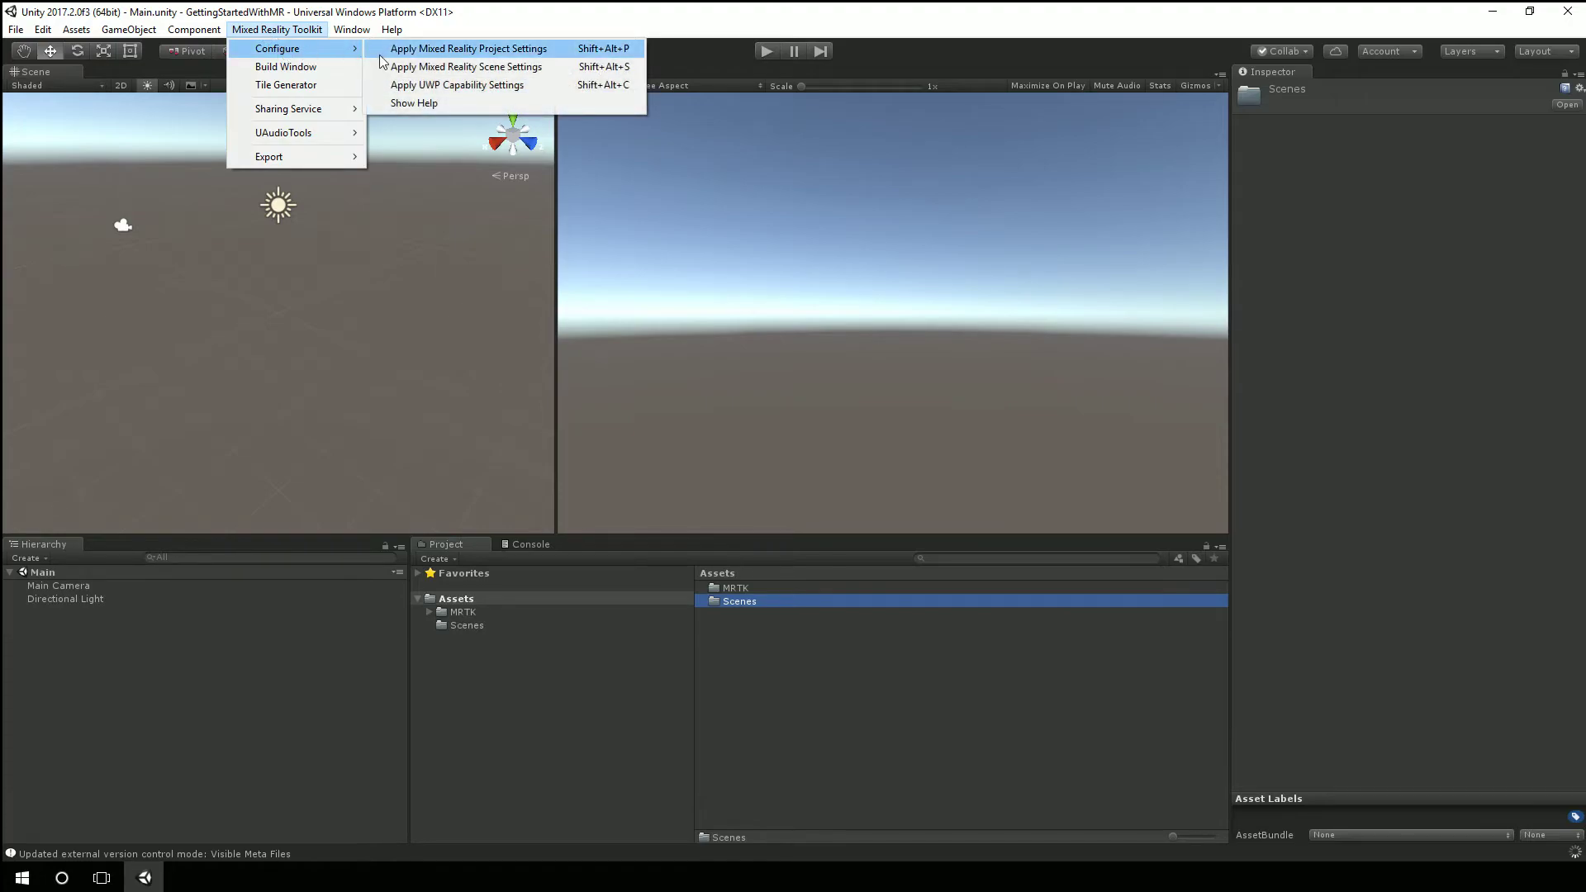
left_click(414, 57)
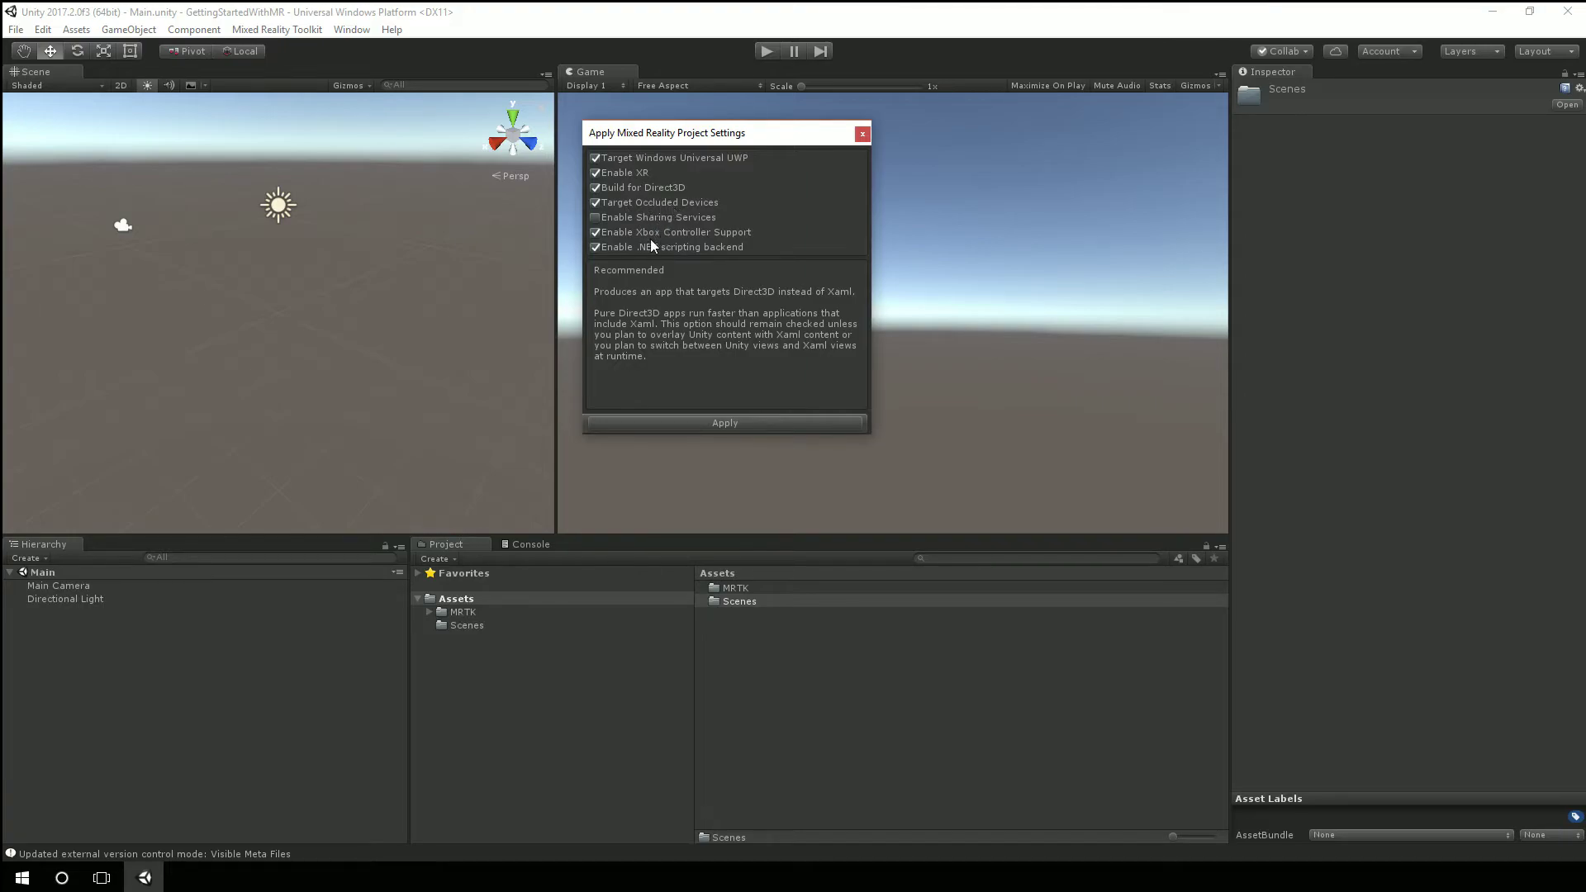
mouse_move(654, 241)
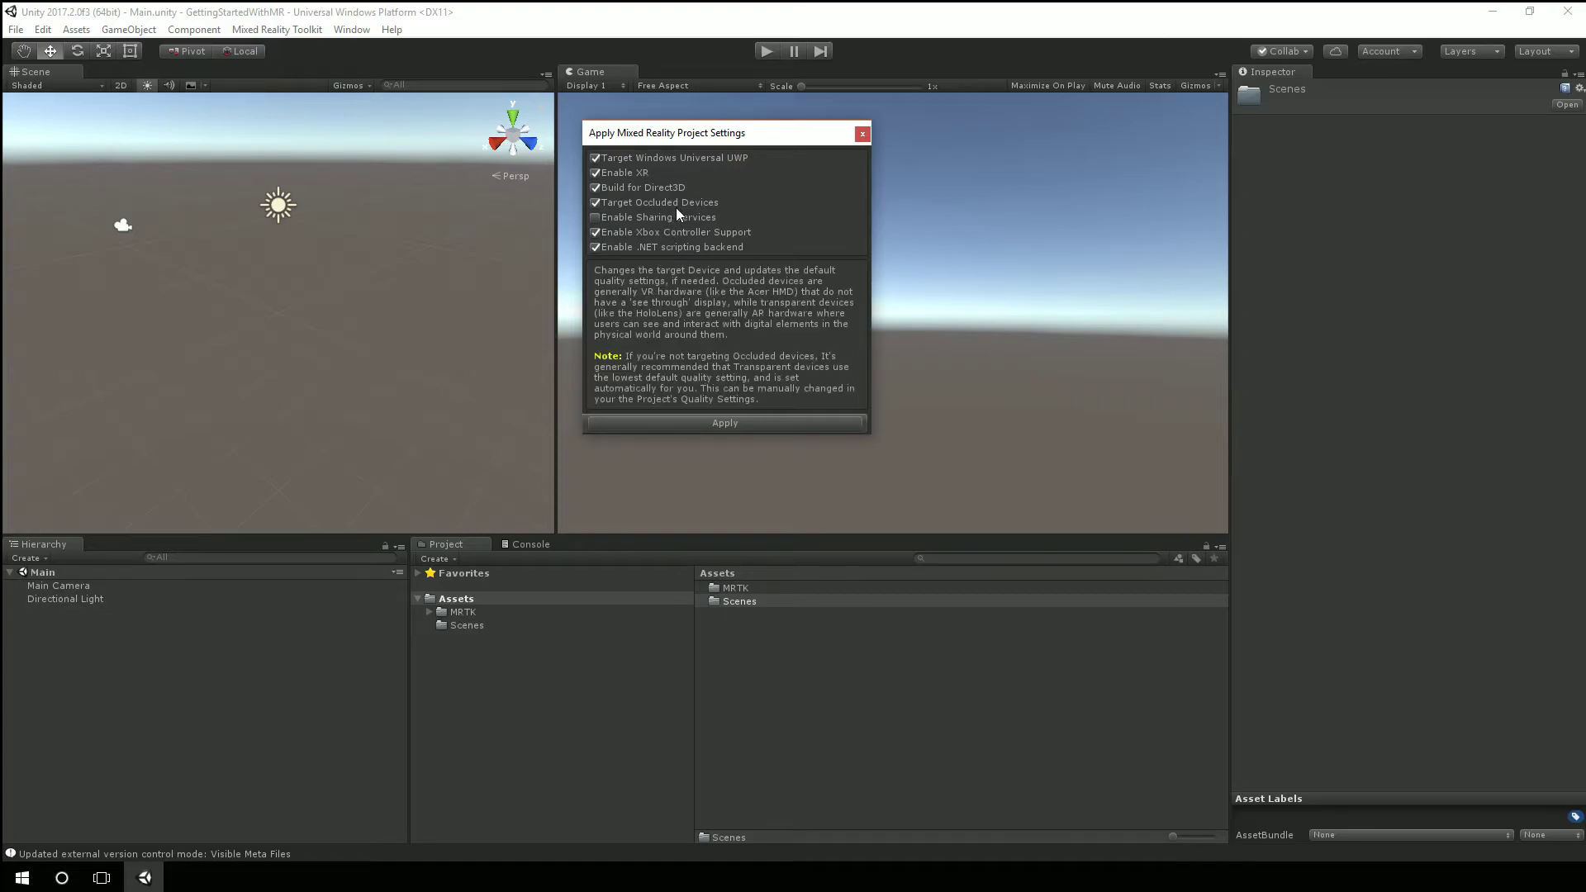
mouse_move(704, 250)
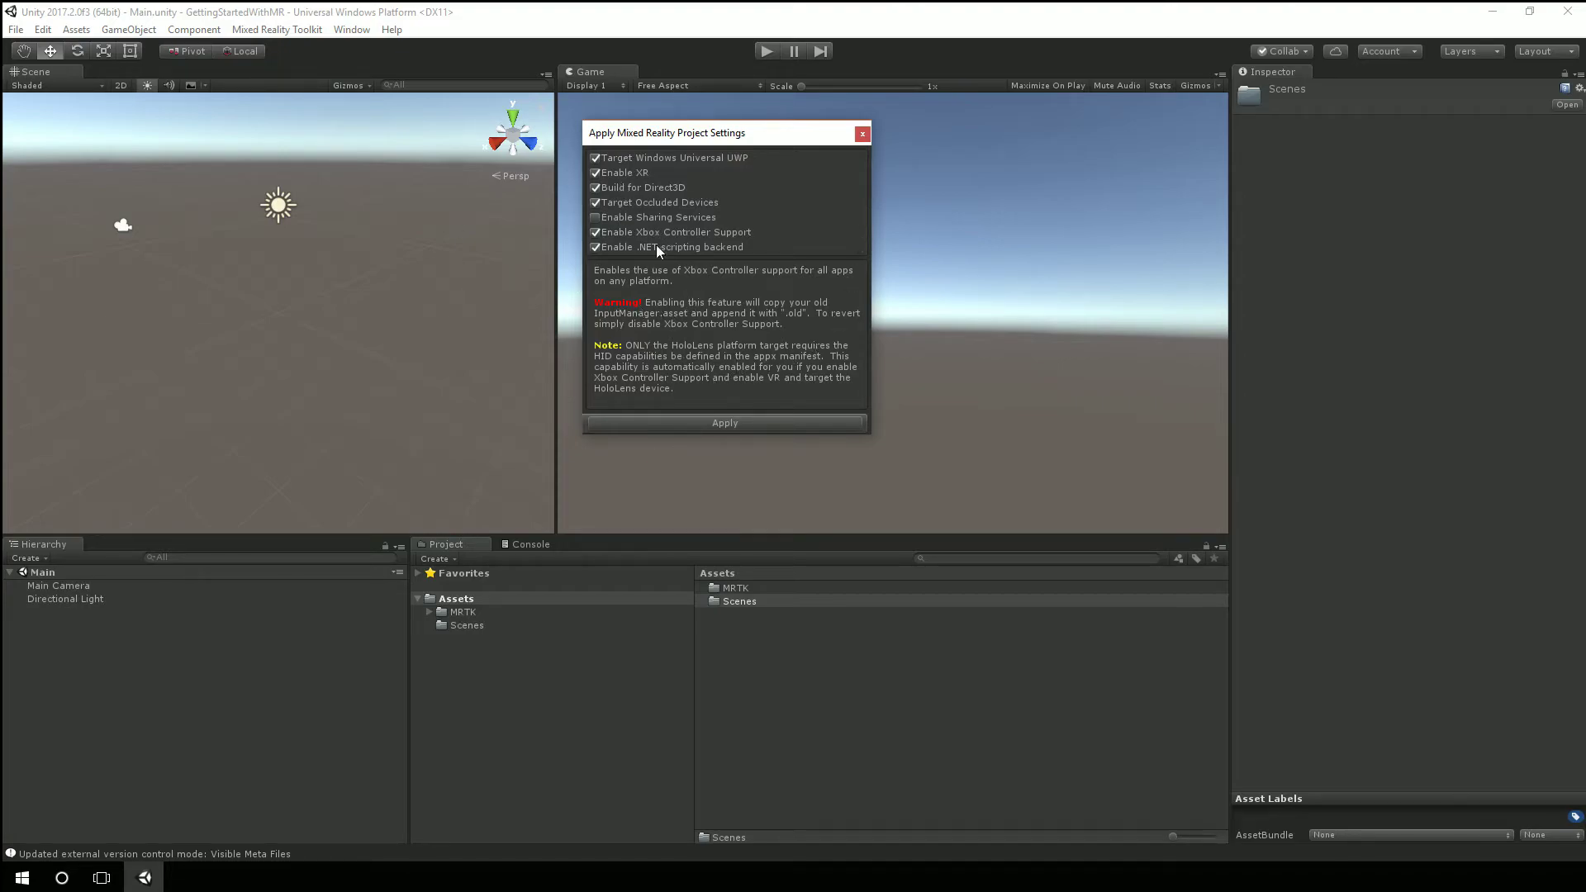
left_click(862, 135)
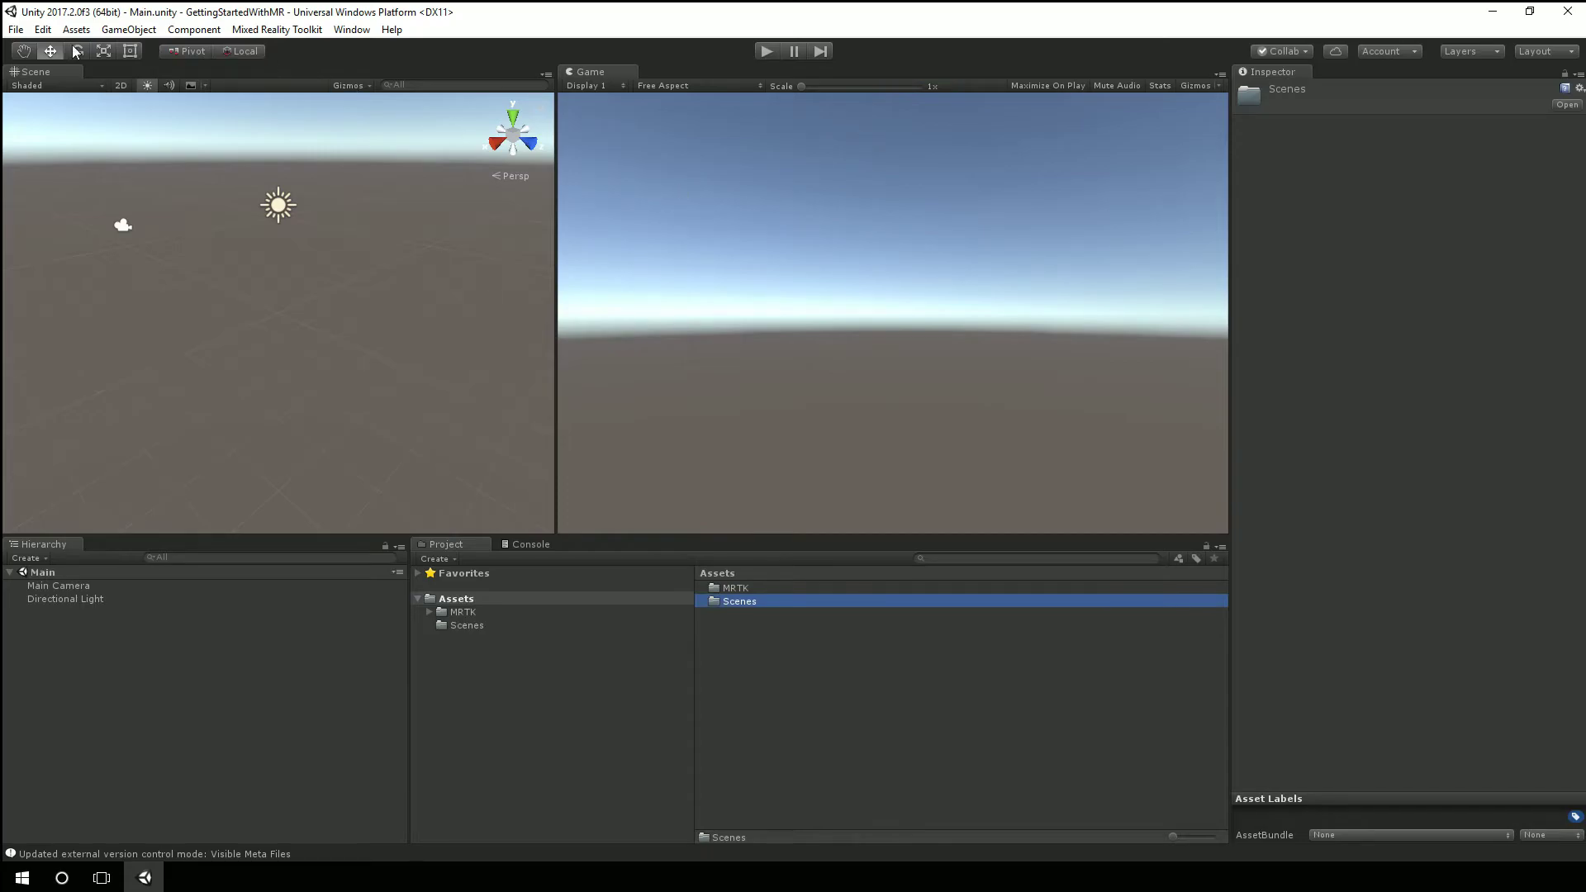
Enable Unity C# Projects in the build settings and add the open Main scene to the build.
left_click(16, 29)
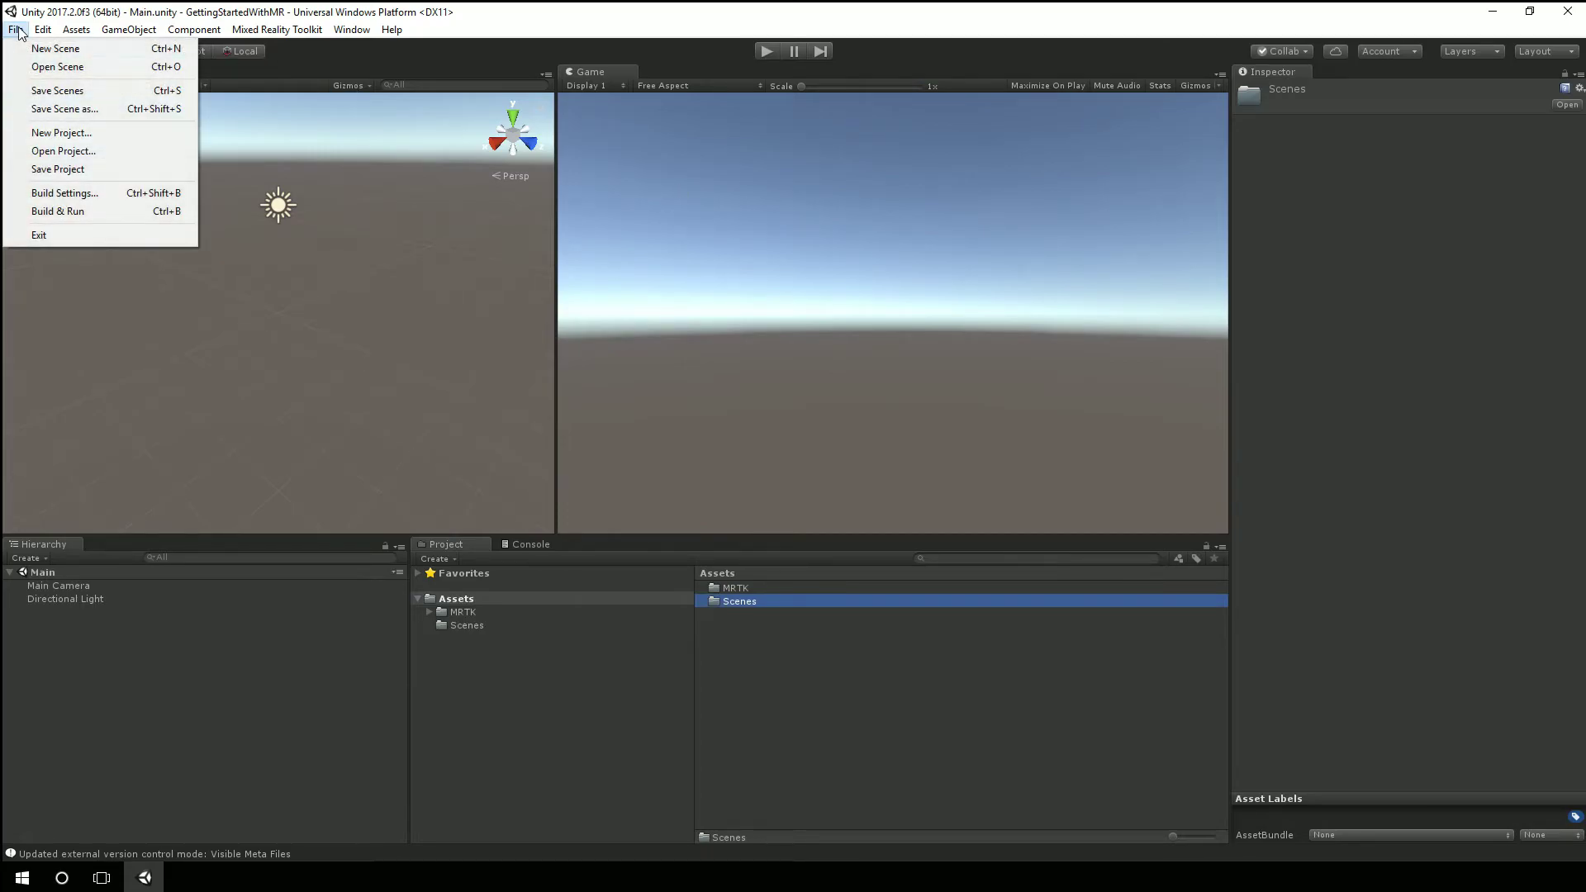
left_click(63, 195)
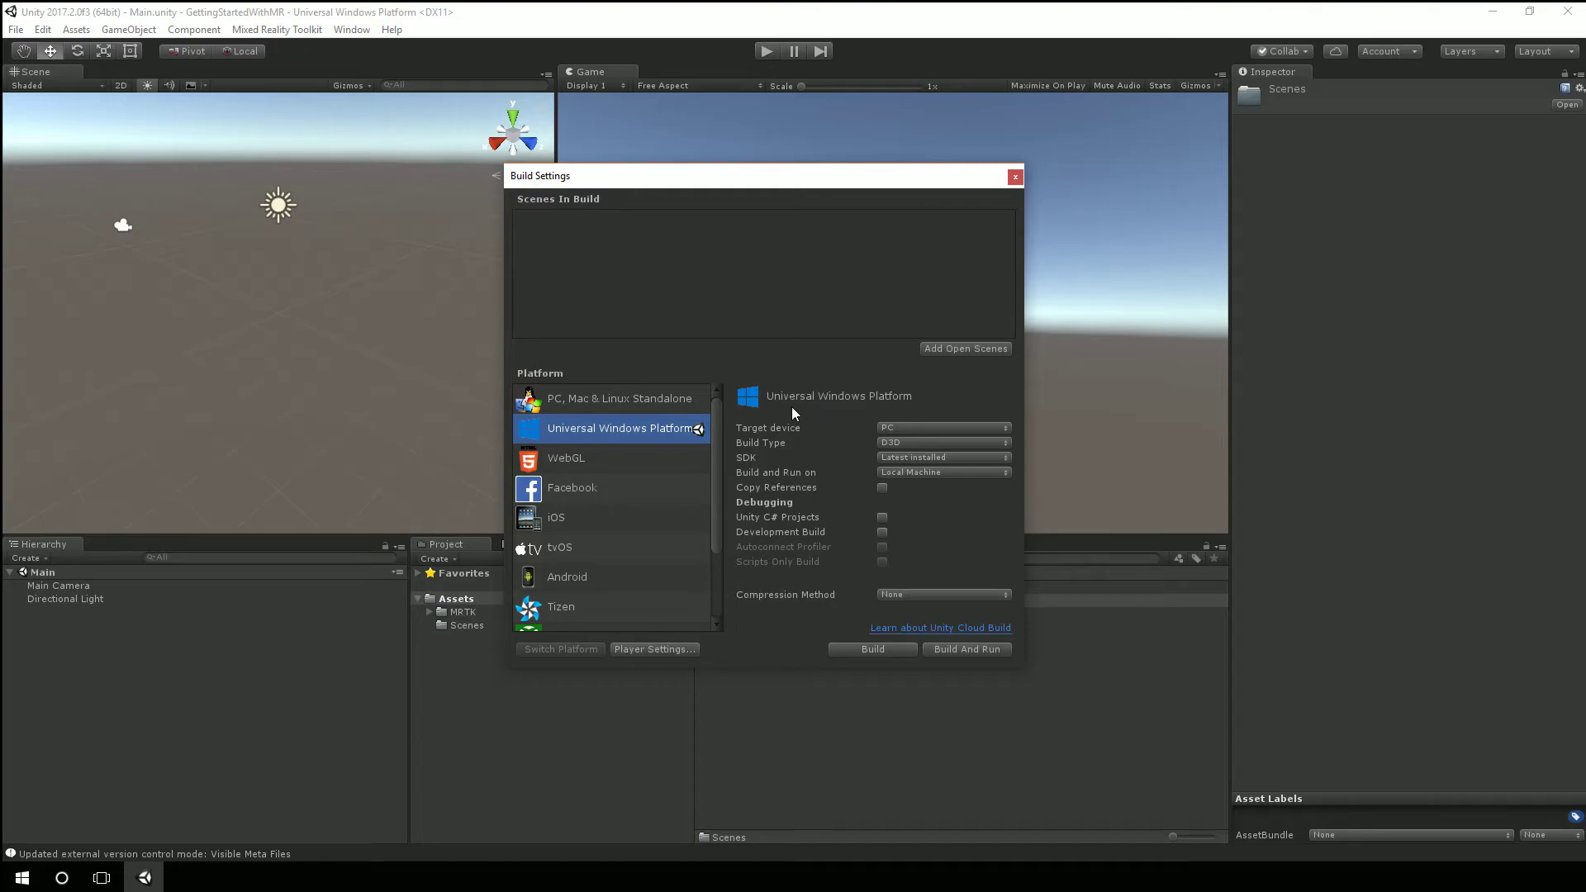
left_click(882, 517)
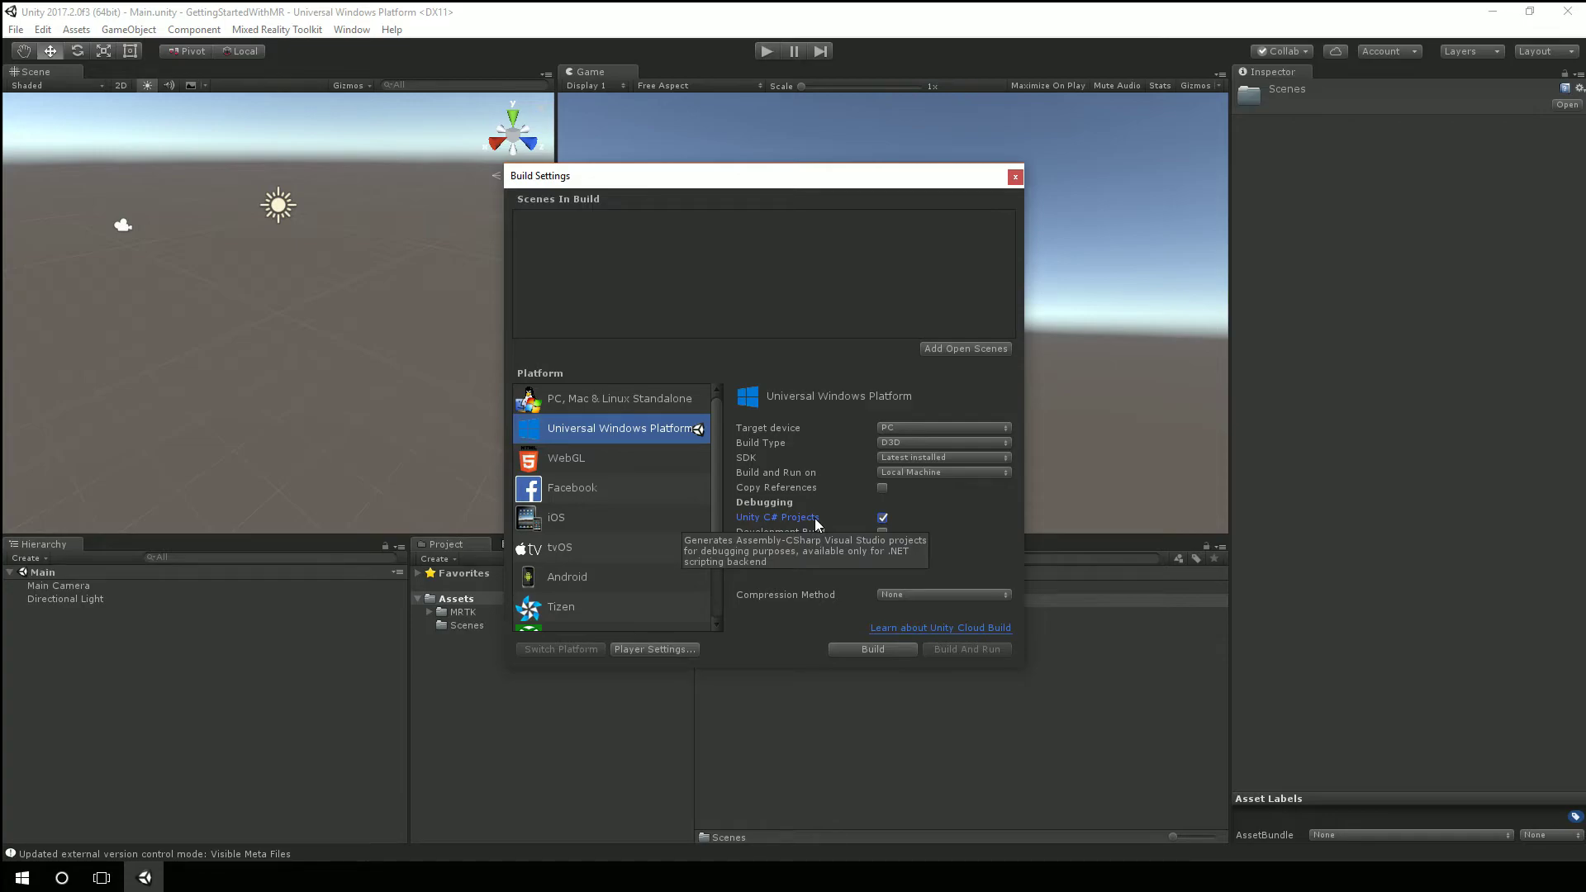
left_click(979, 346)
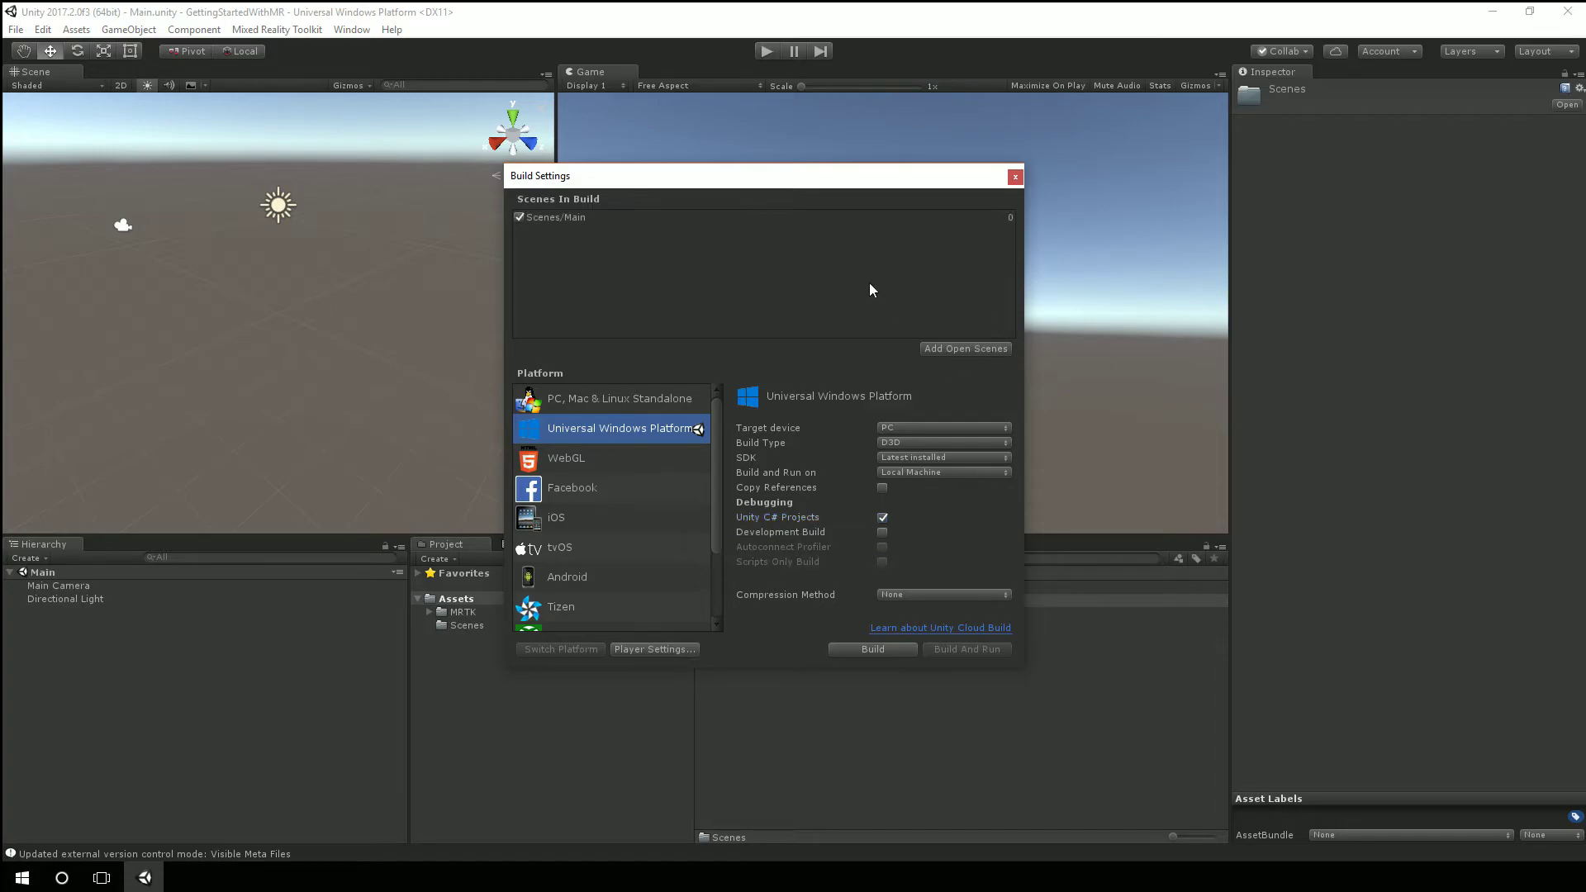
left_click(1015, 177)
Enable the Microphone capability in the Mixed Reality Toolkit's UWP capability settings and apply it.
left_click(276, 31)
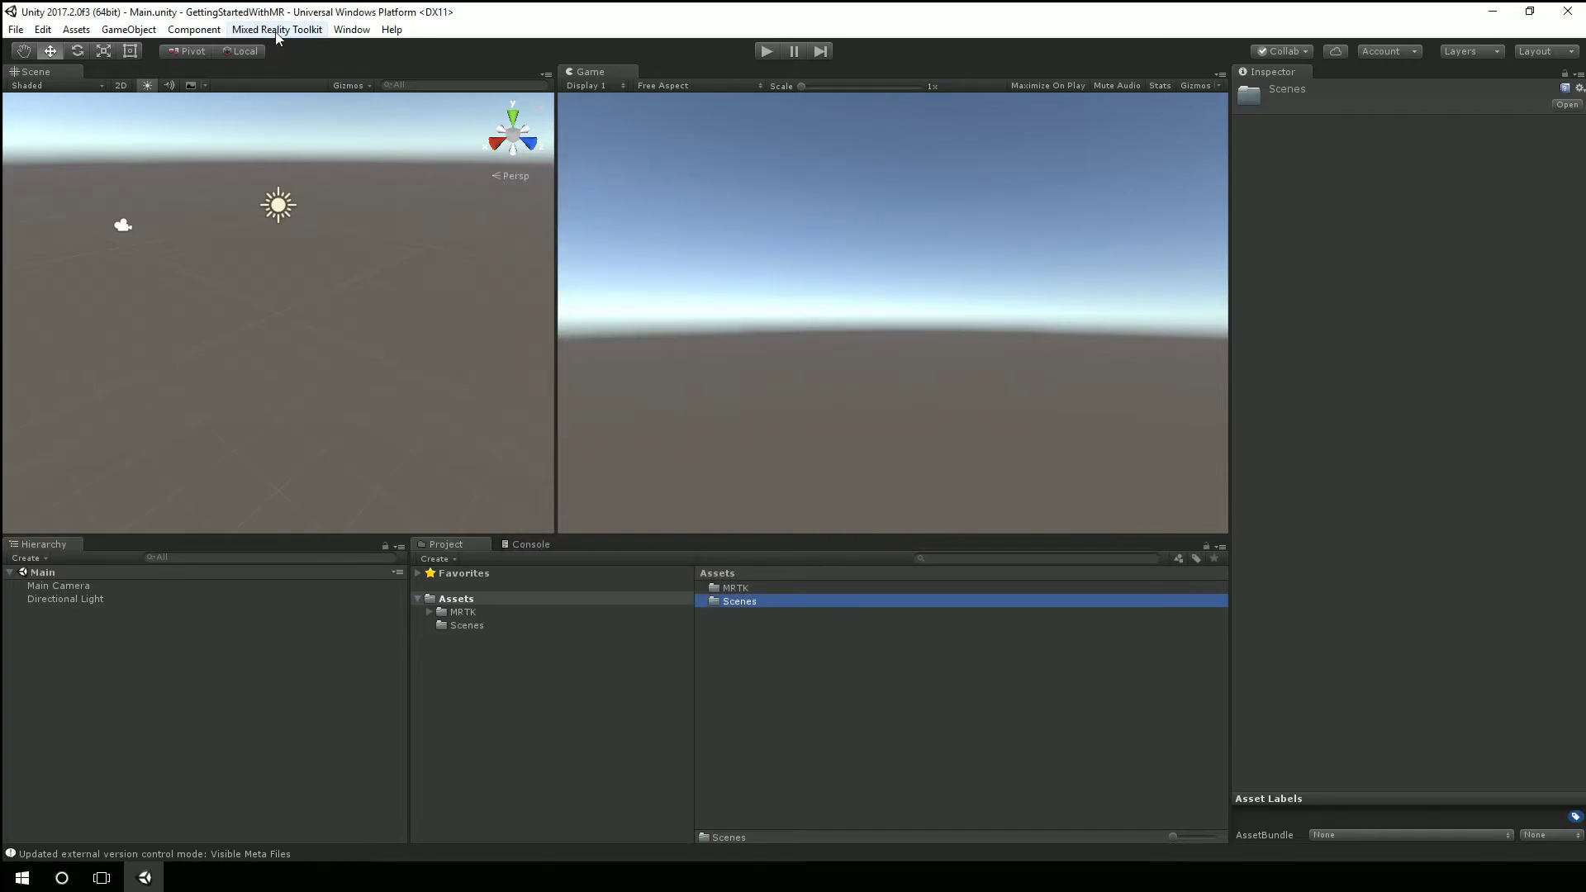
mouse_move(285, 52)
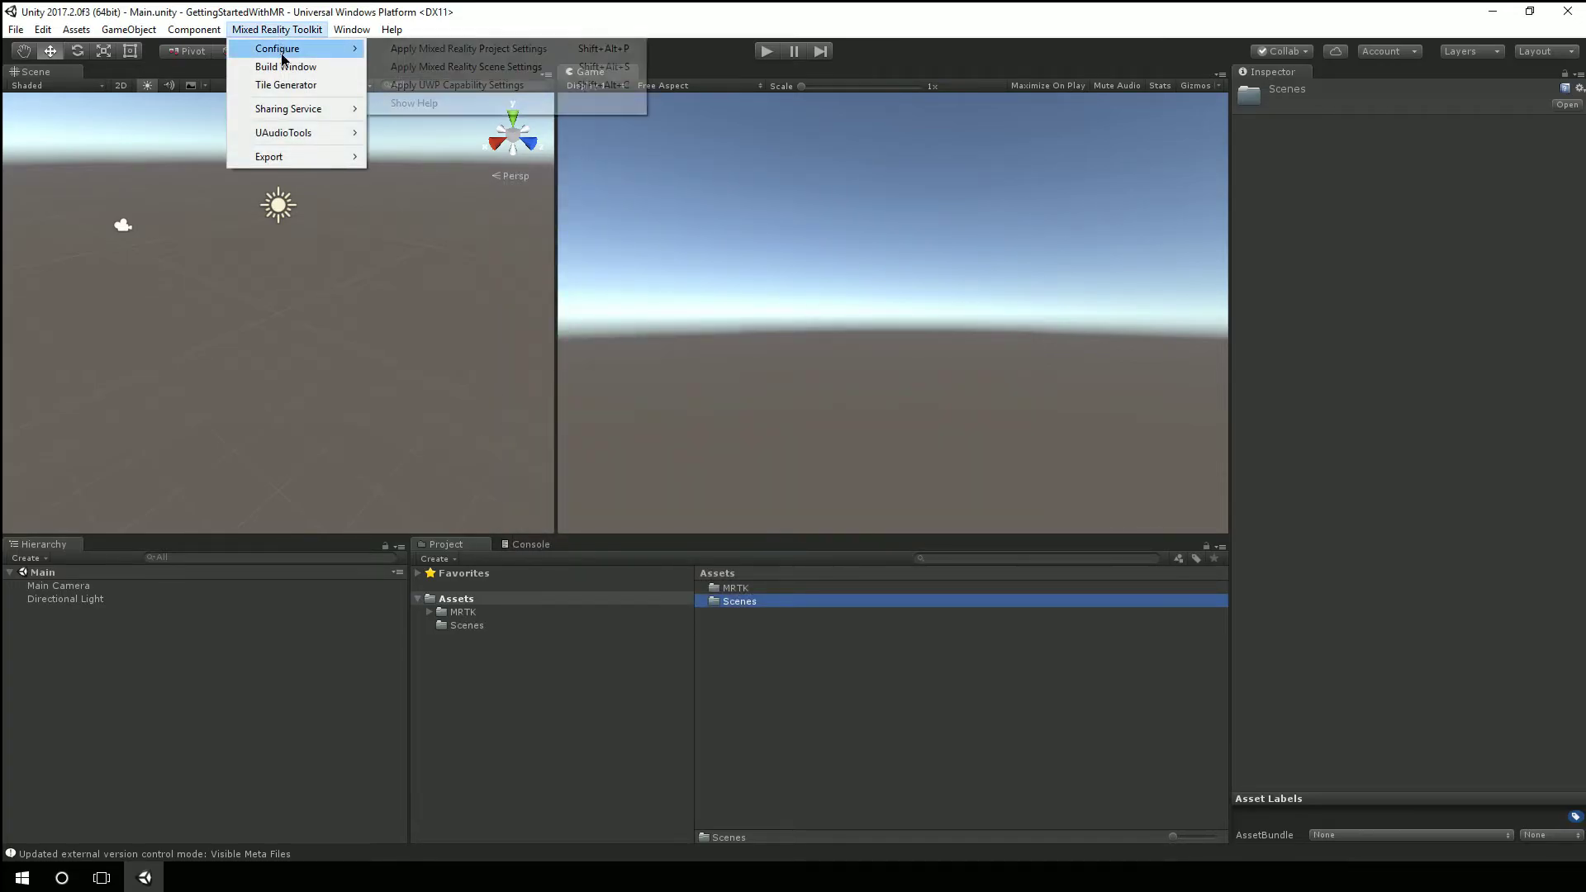
left_click(460, 85)
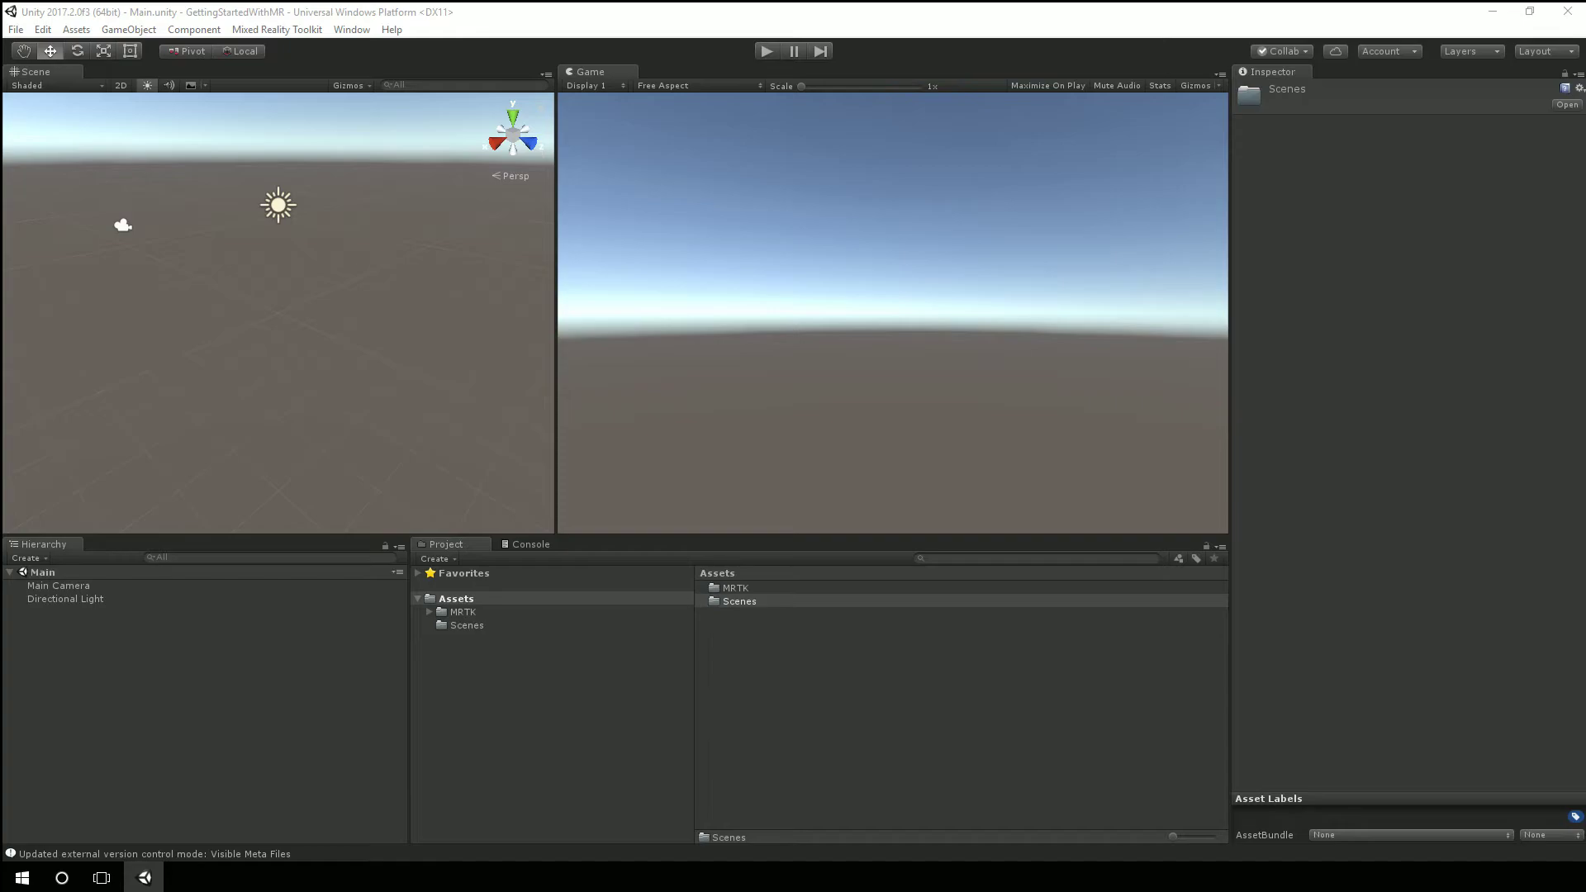
left_click_drag(525, 145, 657, 148)
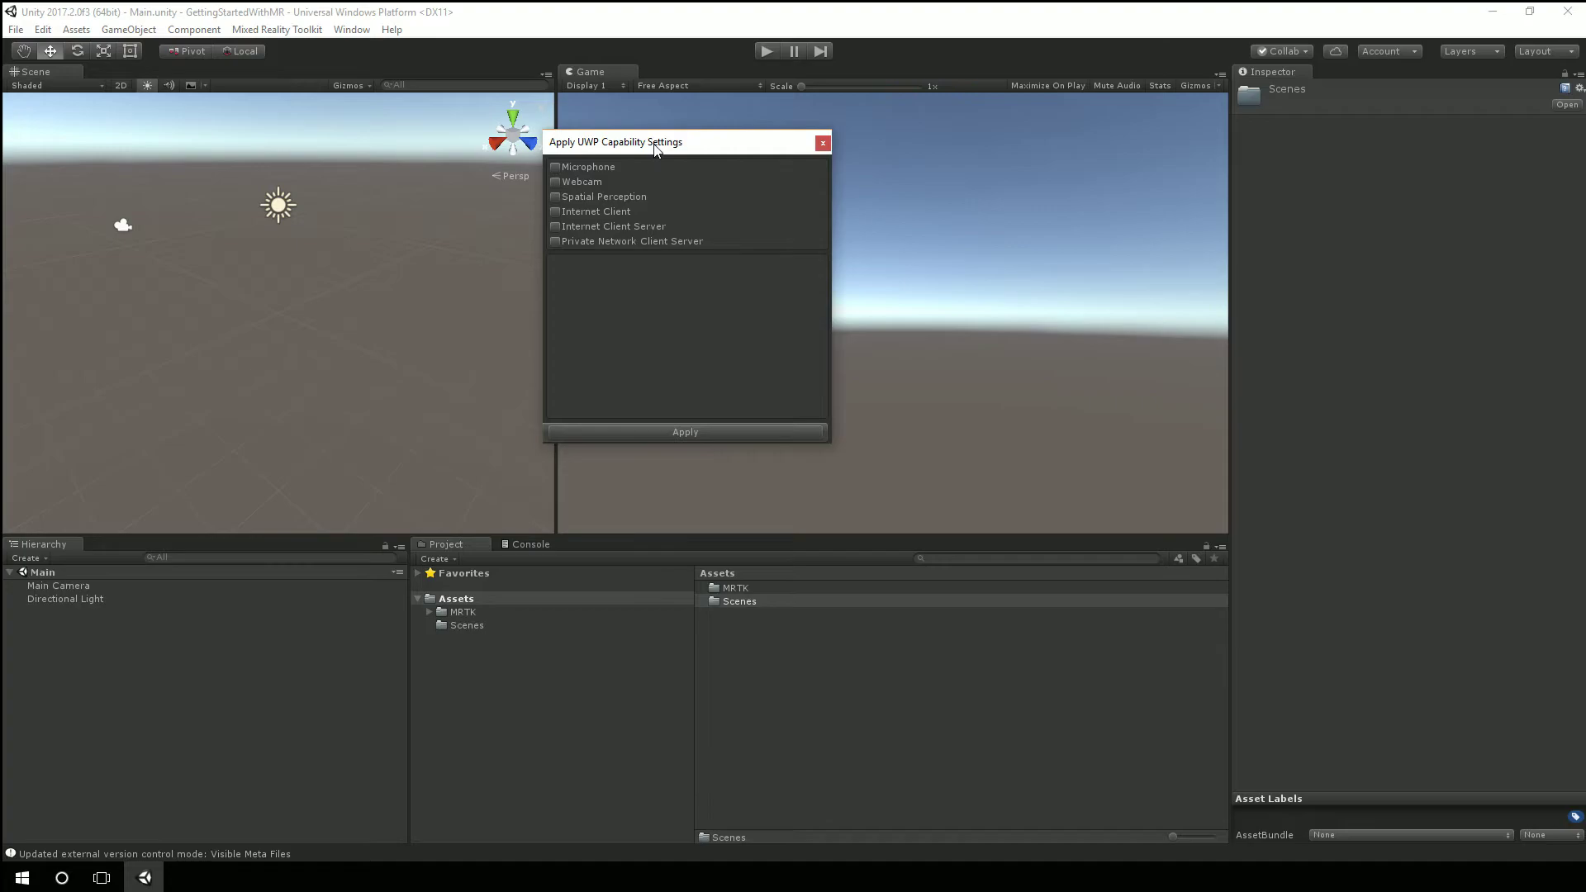
left_click(584, 167)
mouse_move(740, 213)
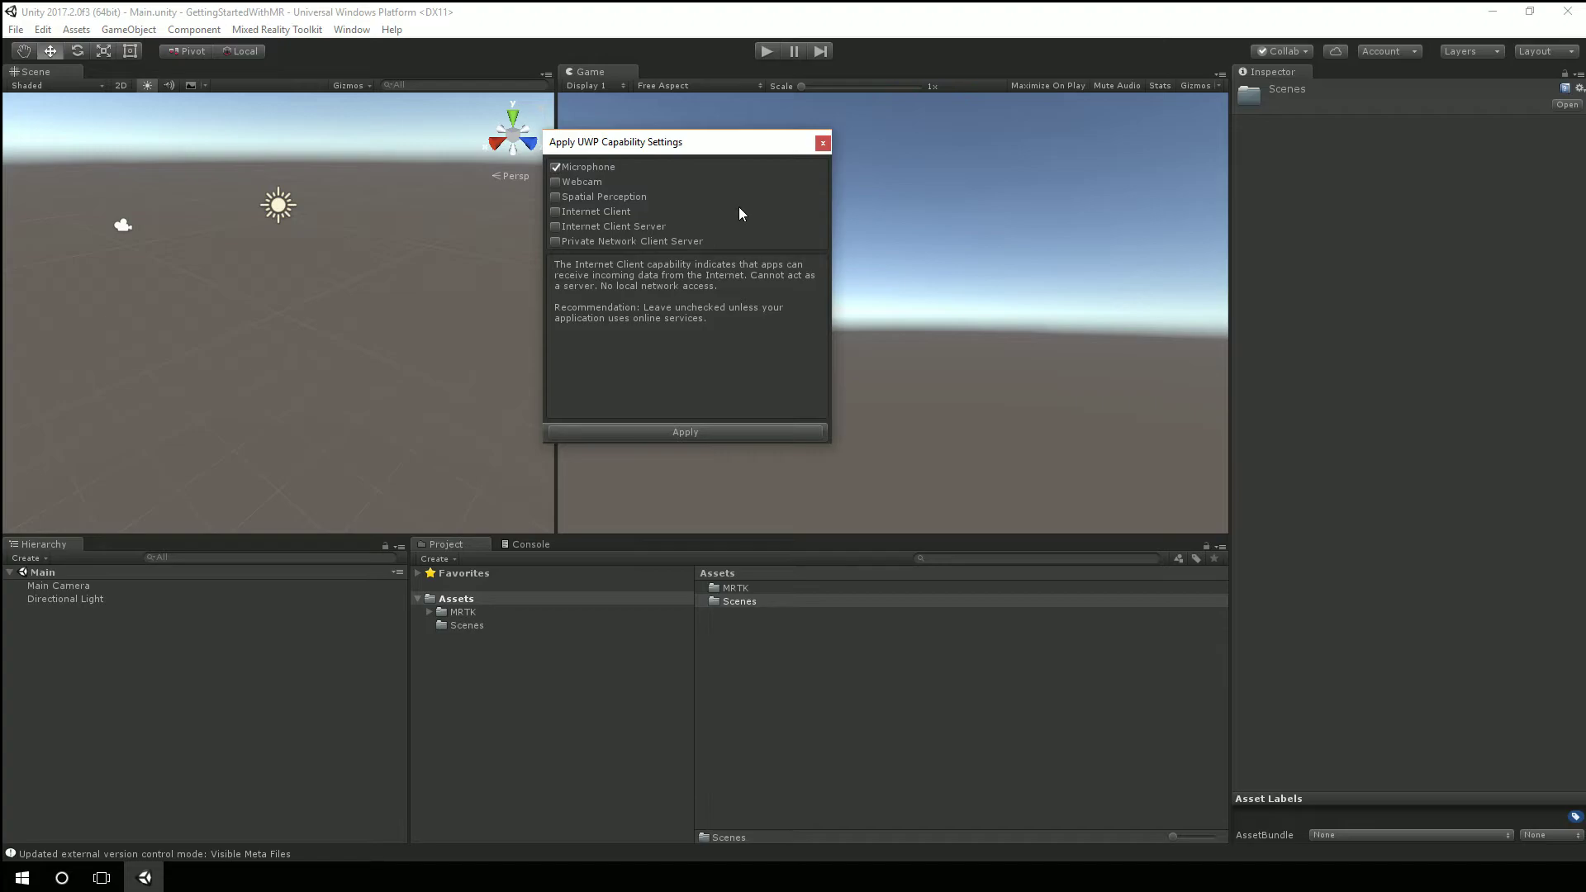
mouse_move(608, 200)
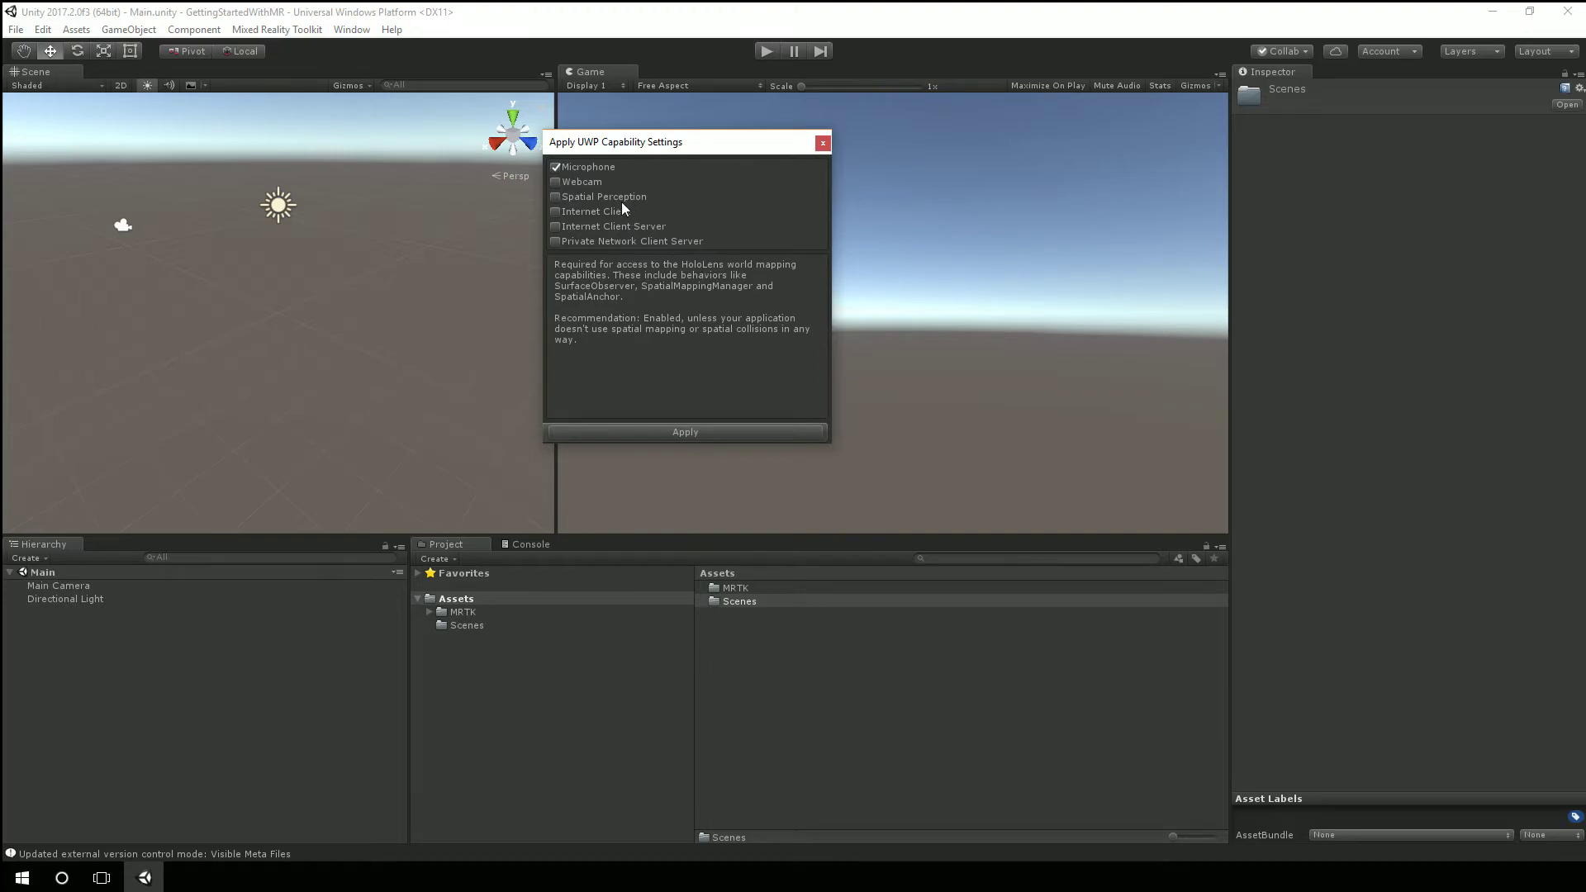
left_click(703, 432)
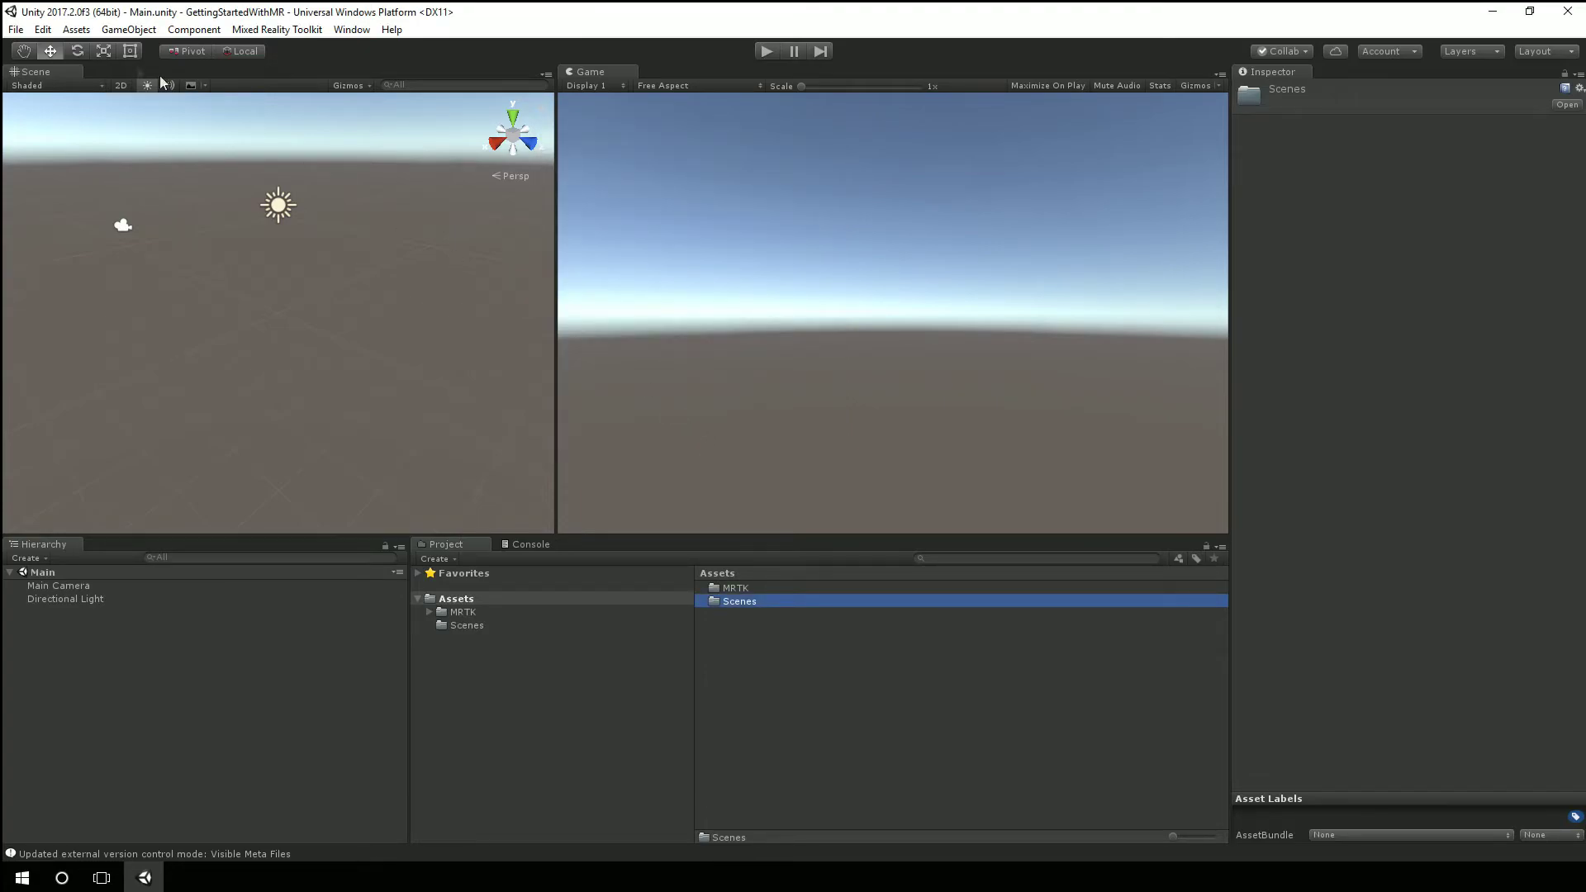
Review the UWP publishing capabilities and XR settings in the player settings, and close the build settings.
left_click(16, 30)
left_click(85, 195)
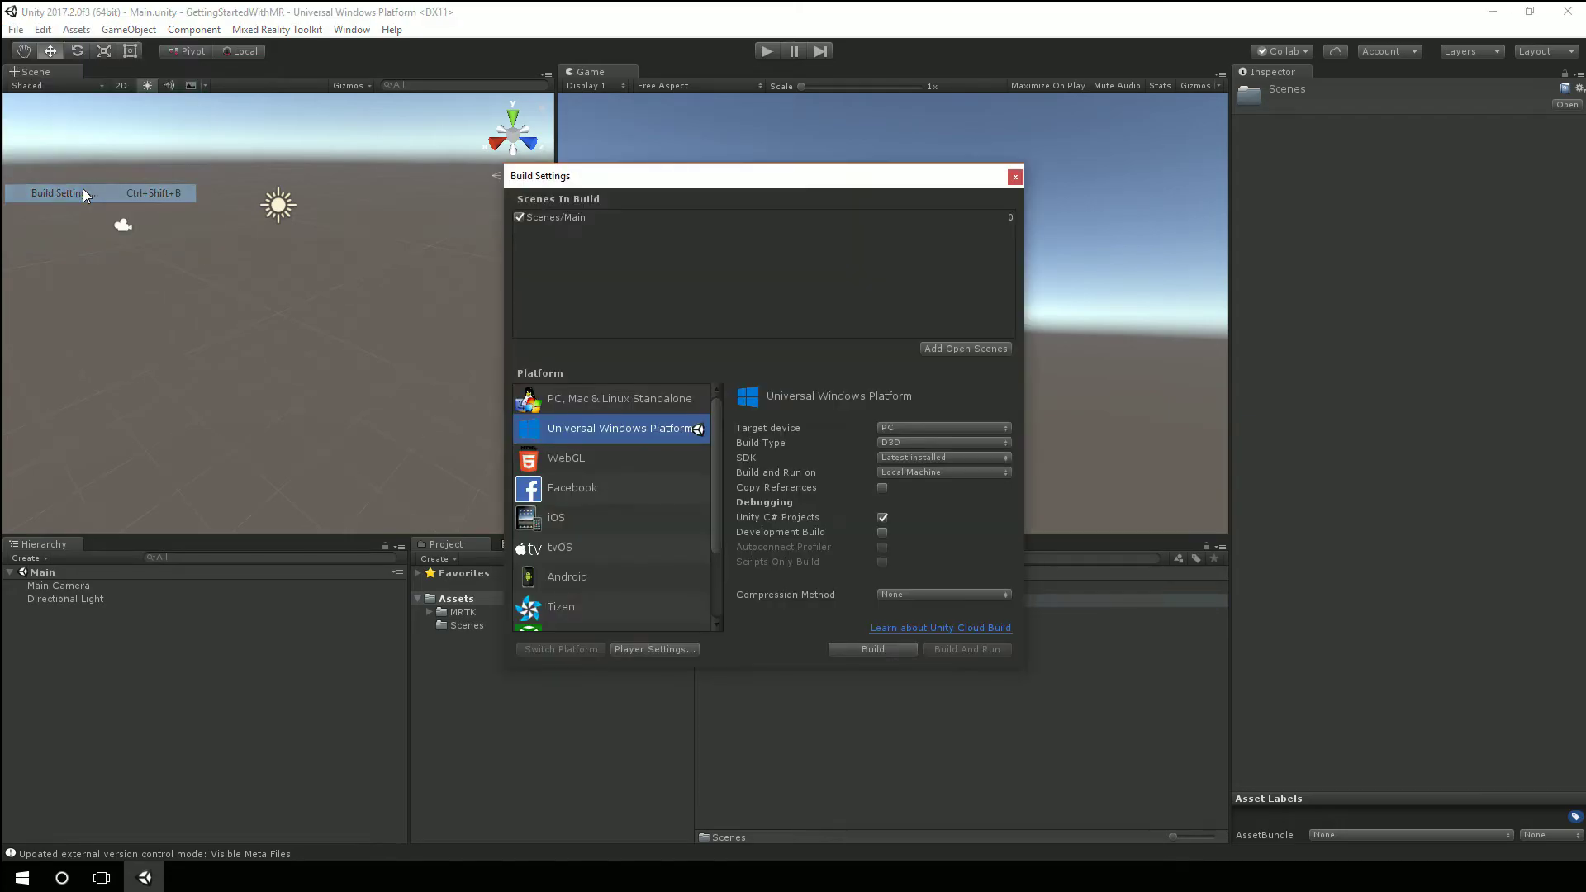
left_click(654, 652)
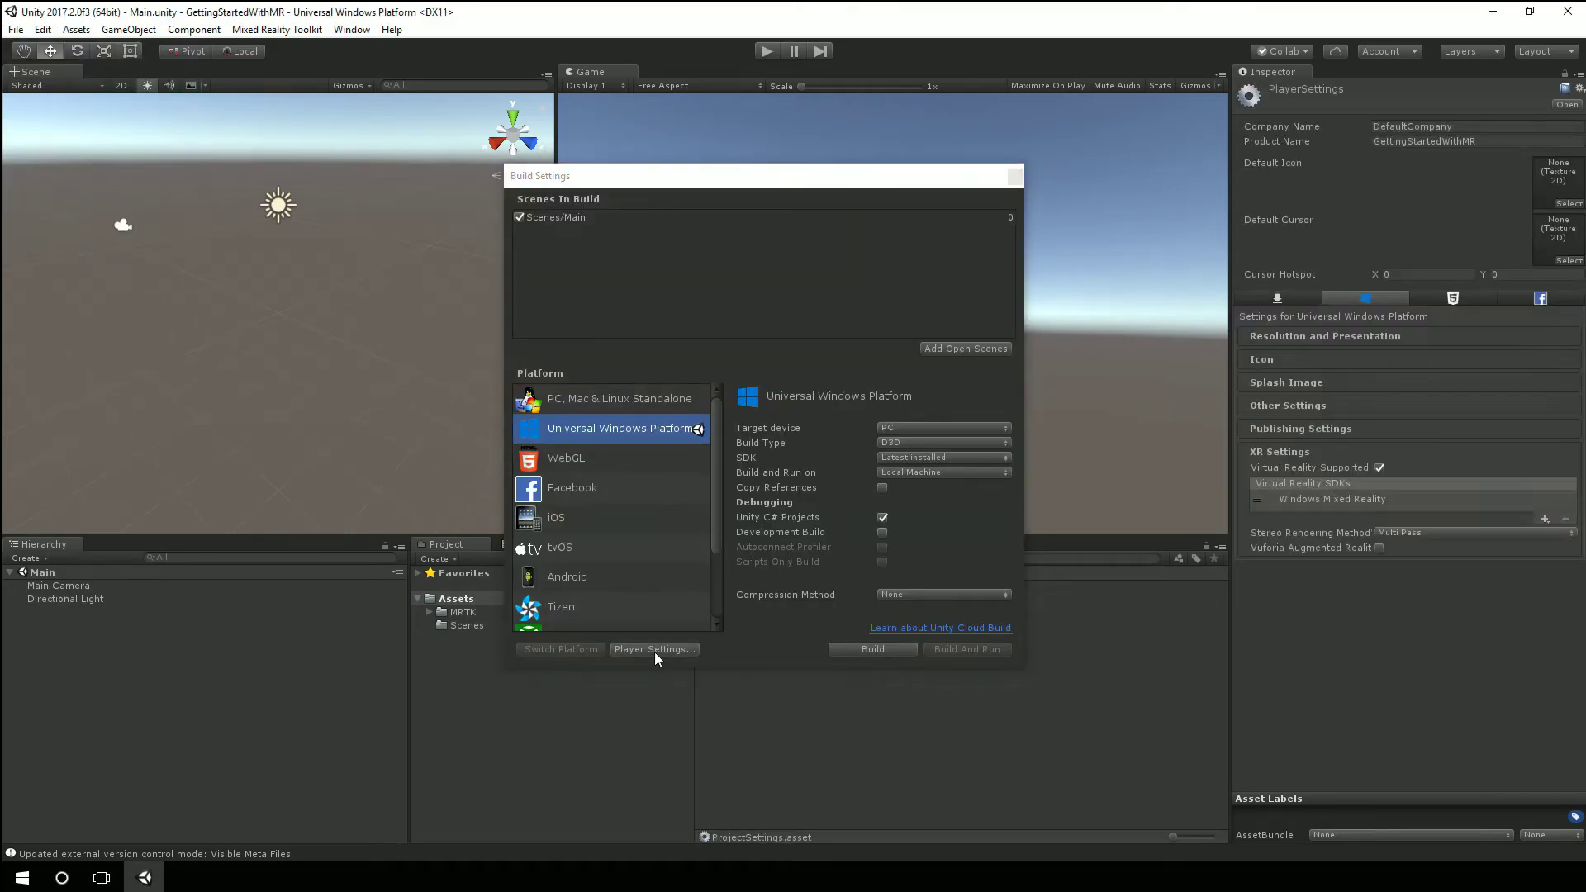
left_click(1308, 433)
scroll(1402, 428, "down", 8)
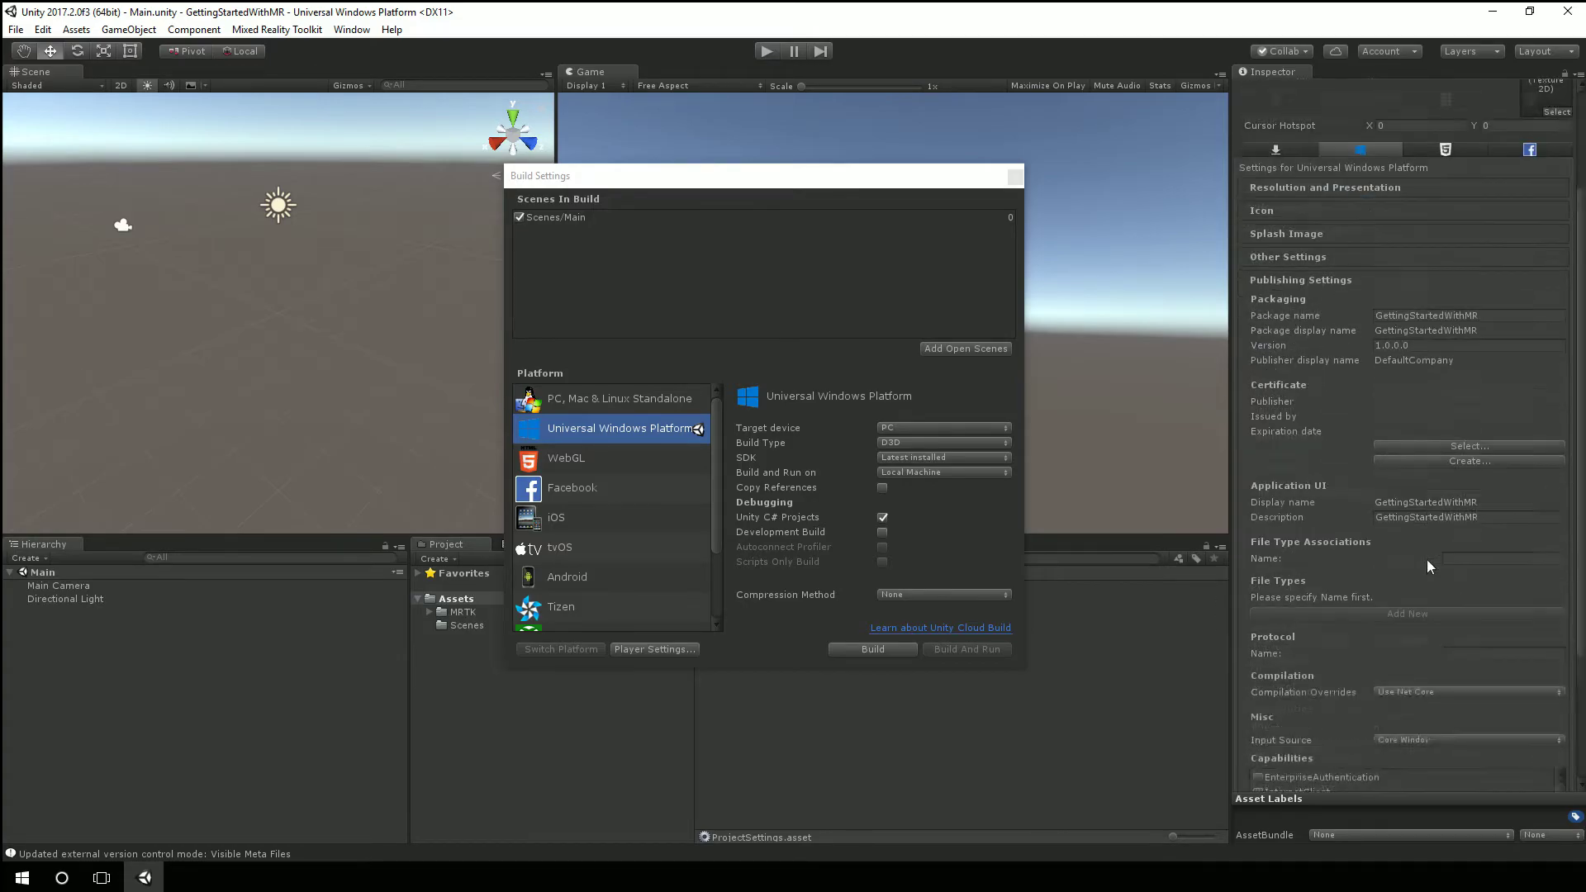
scroll(1459, 600, "down", 3)
scroll(1313, 673, "up", 2)
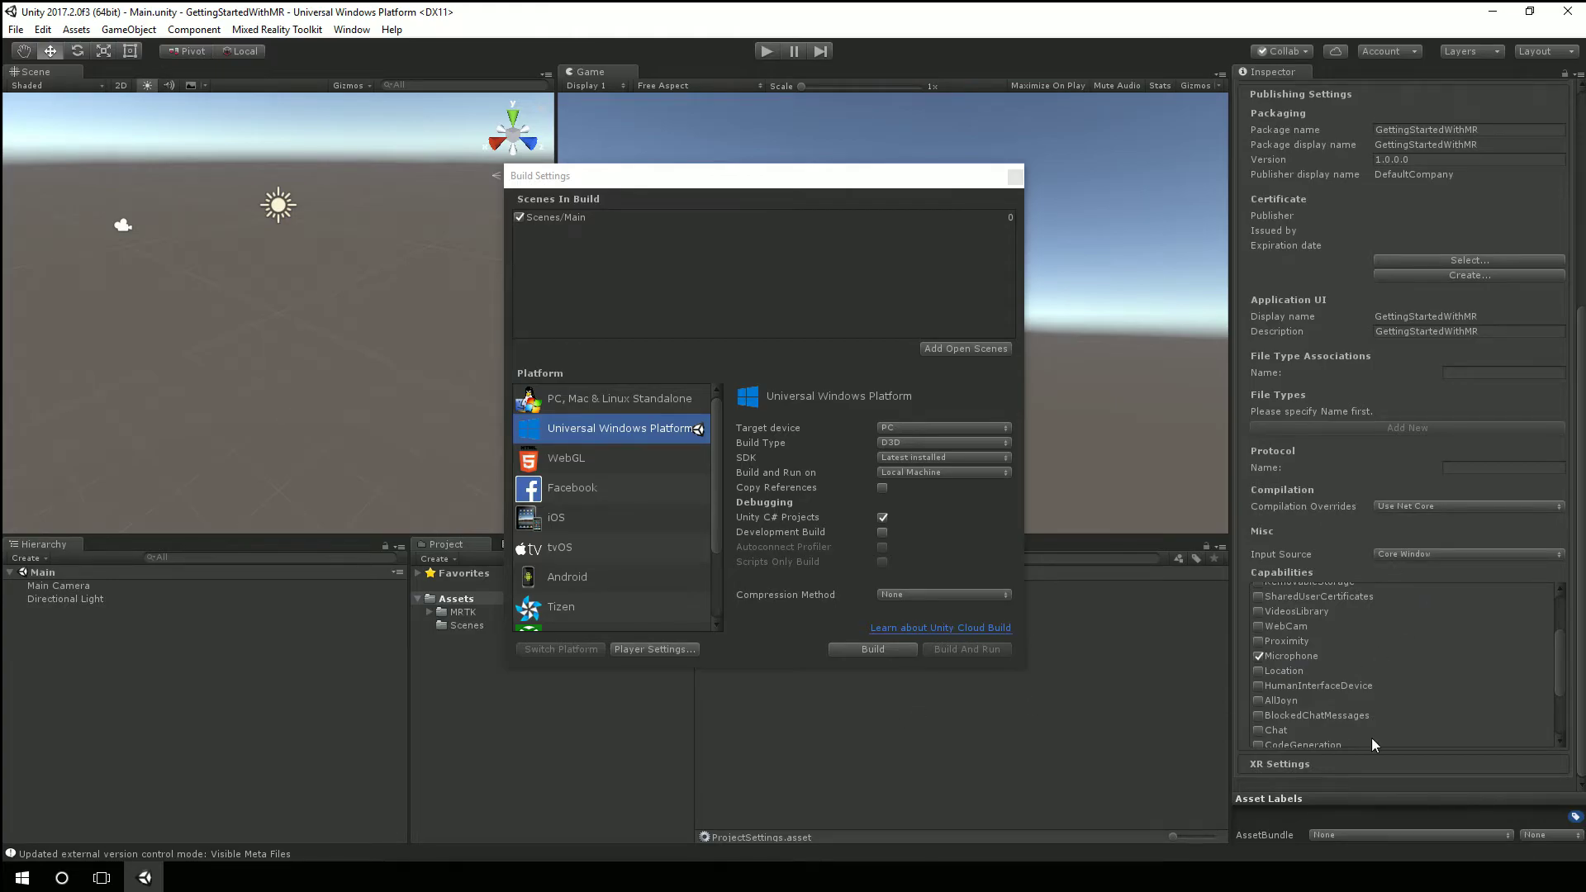
scroll(1374, 741, "down", 3)
left_click(1353, 764)
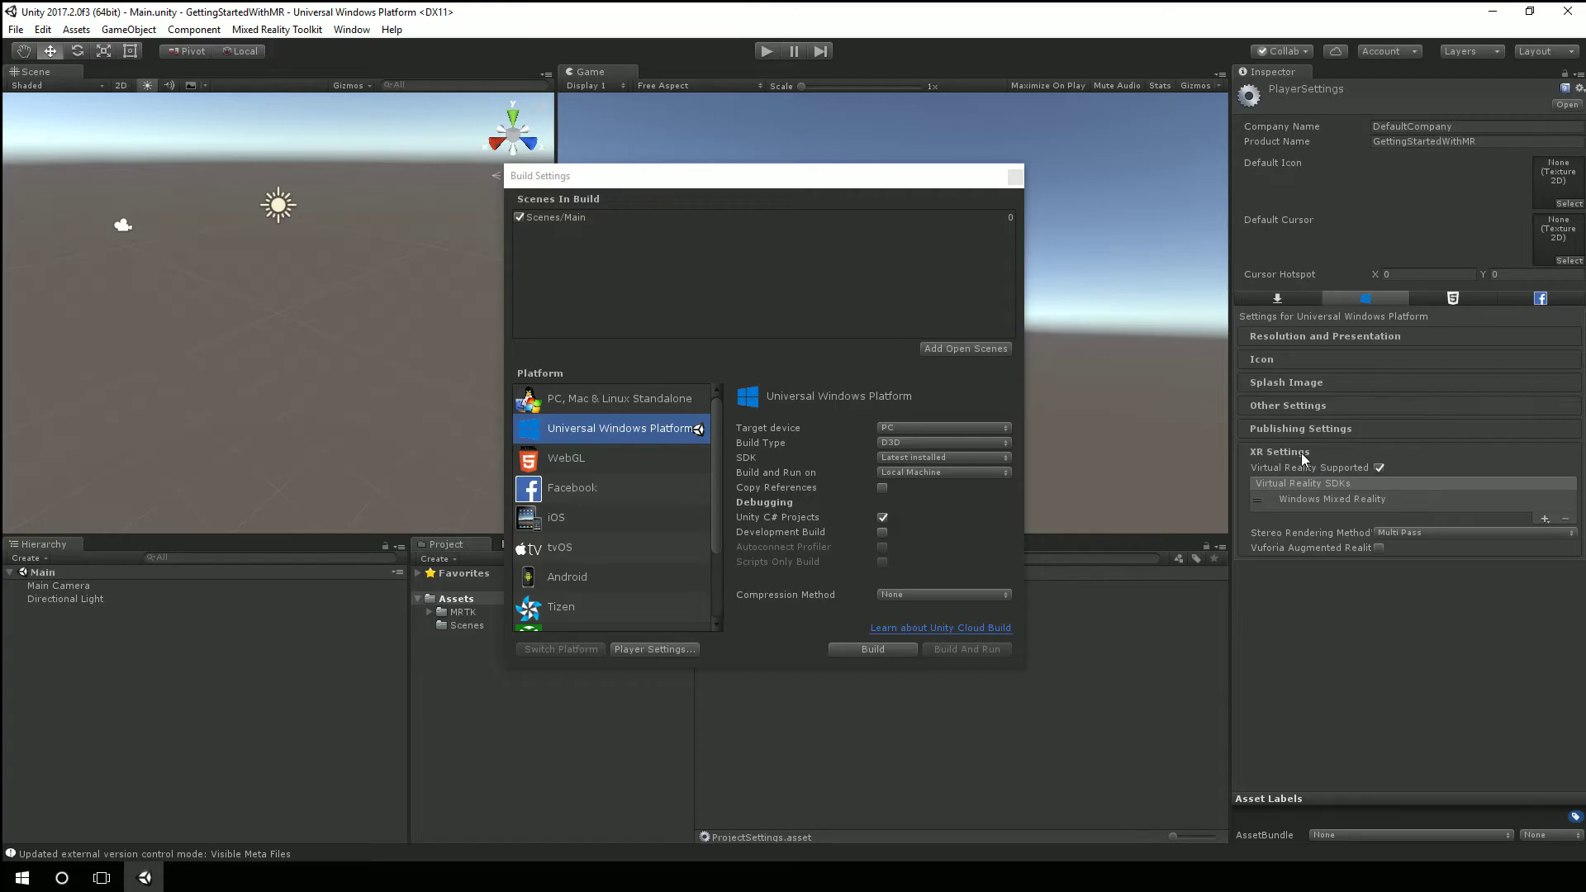
left_click(1015, 178)
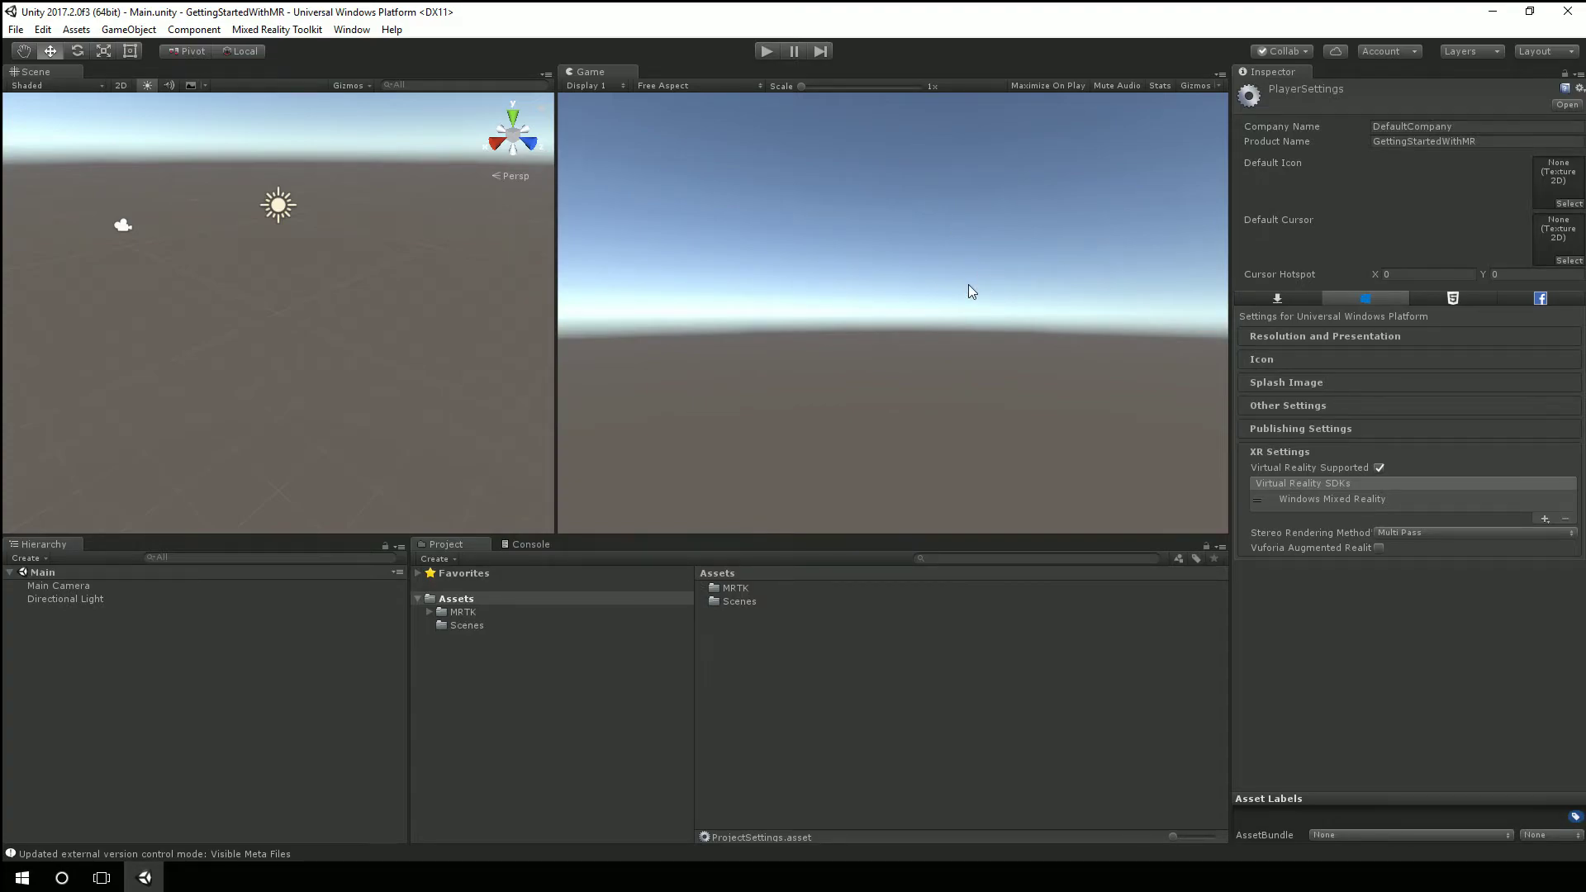
Turn off Virtual Reality Supported in the XR settings and save the scene and project.
left_click(1379, 467)
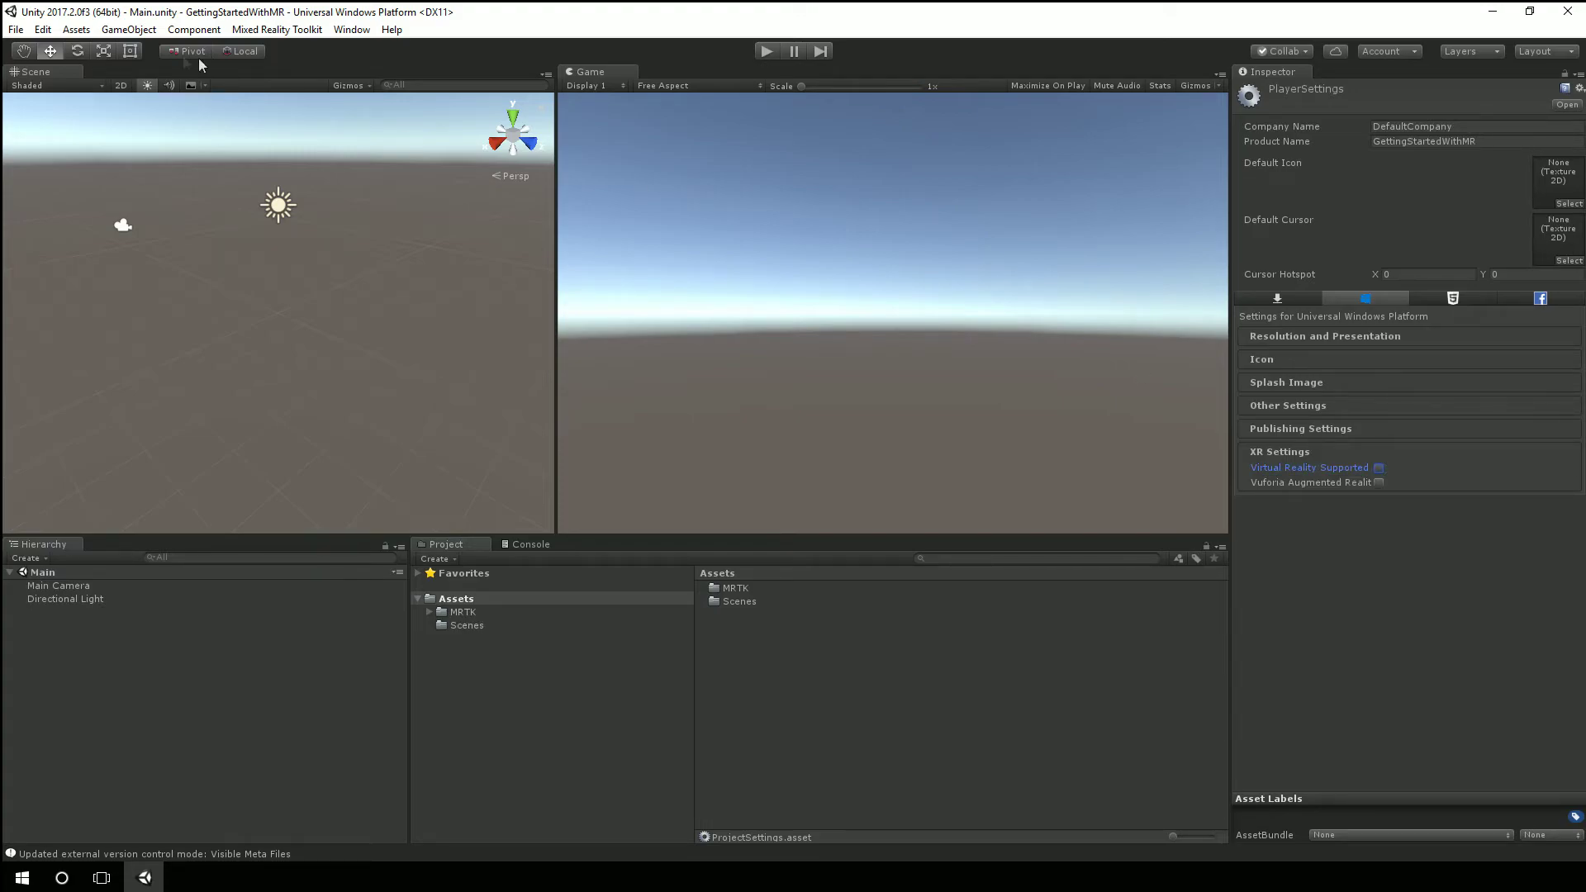
left_click(16, 29)
left_click(60, 90)
left_click(15, 29)
left_click(58, 151)
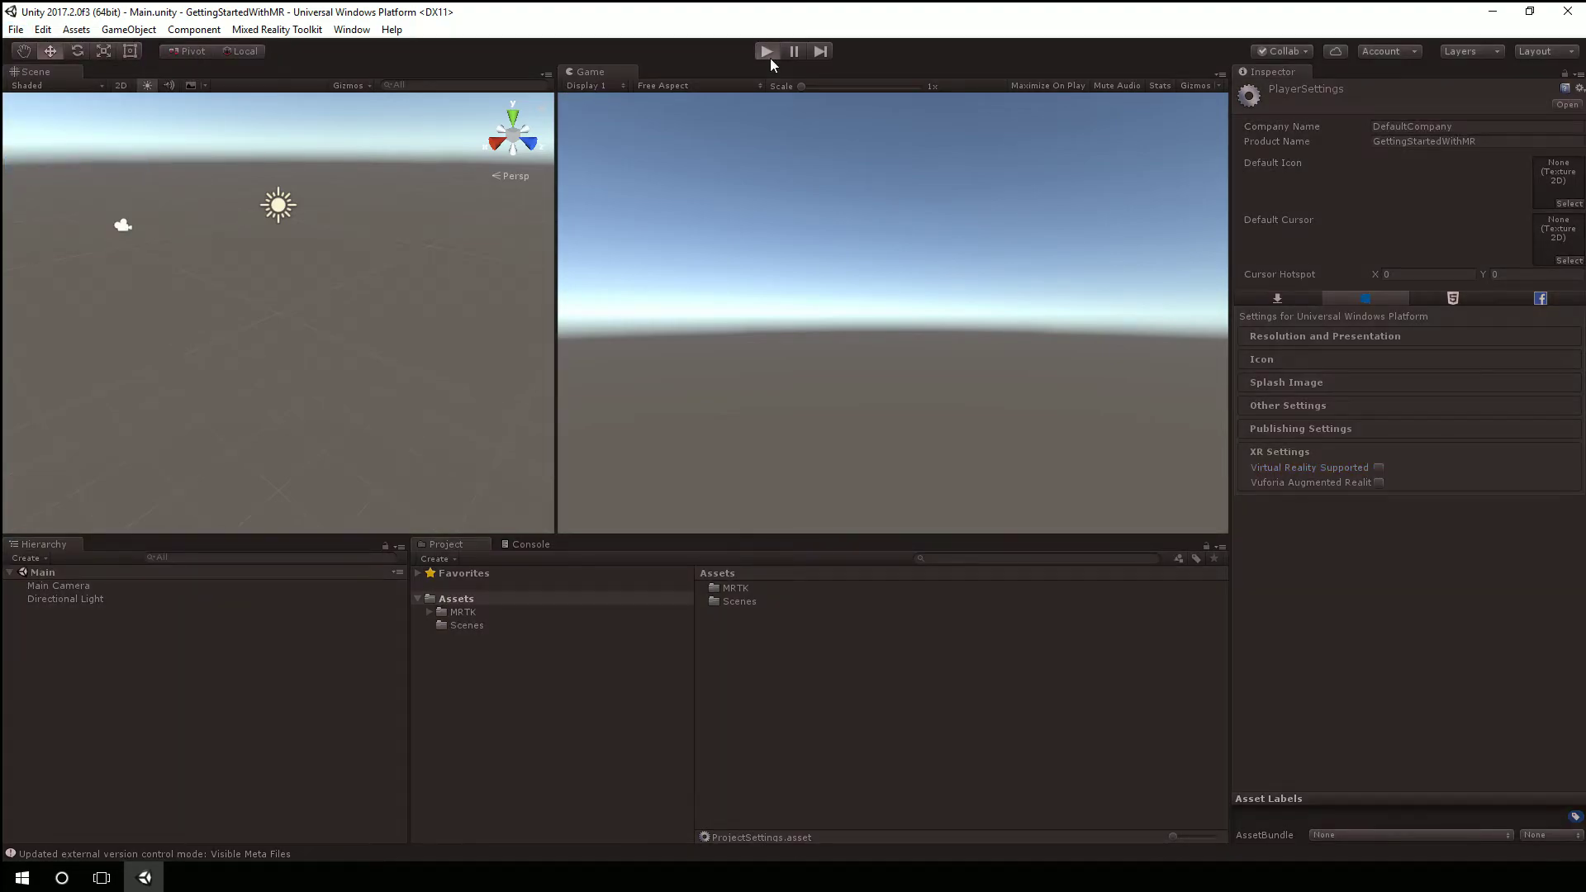
Run the scene briefly in play mode and stop it.
left_click(770, 58)
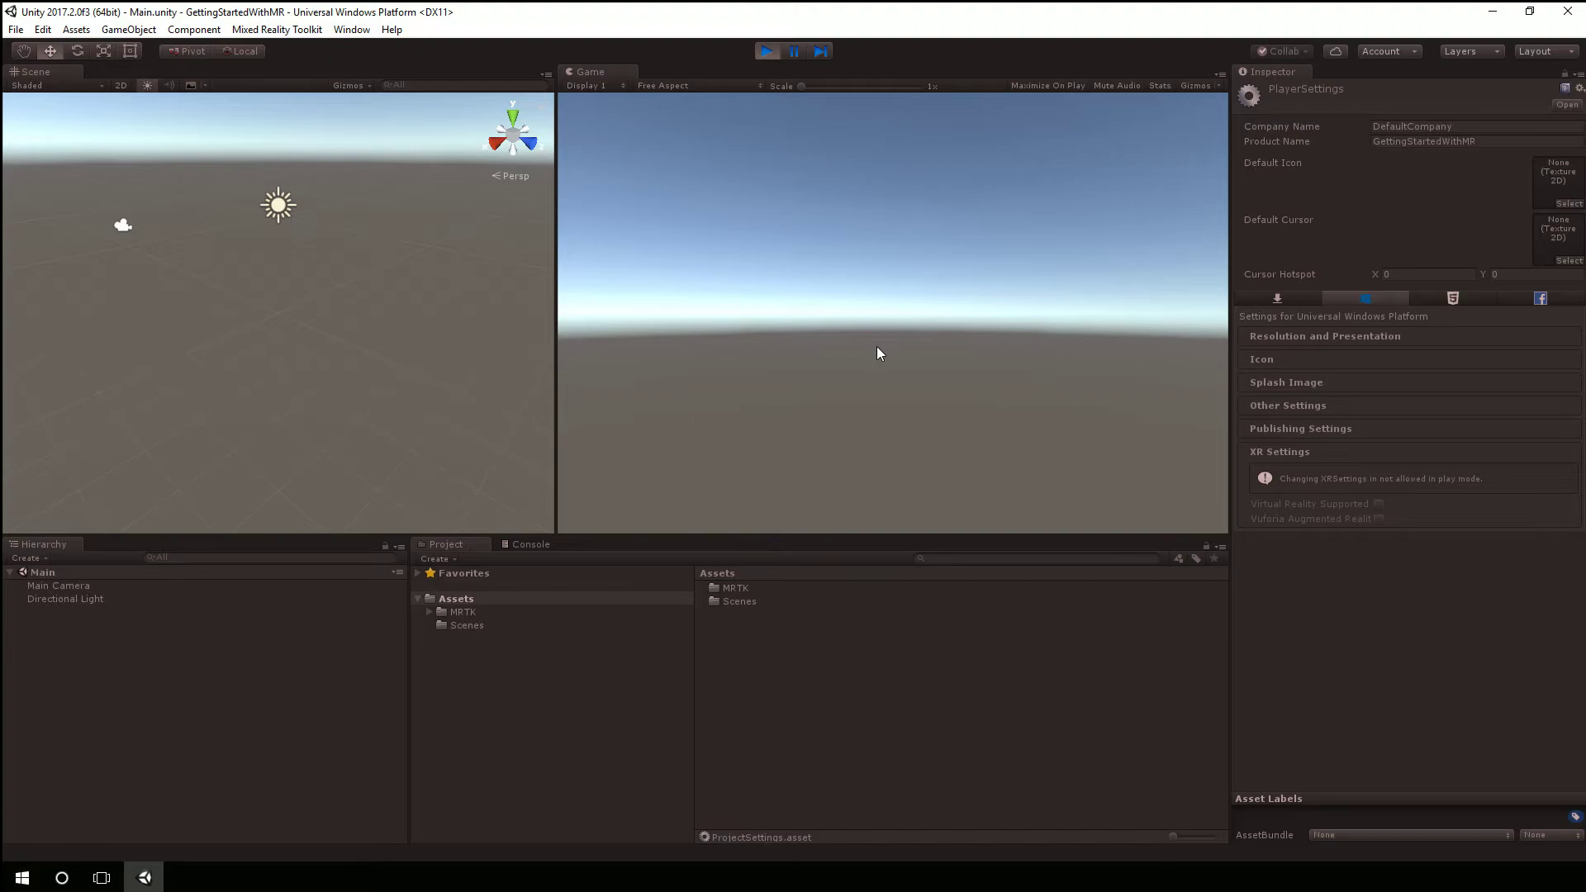
left_click(765, 52)
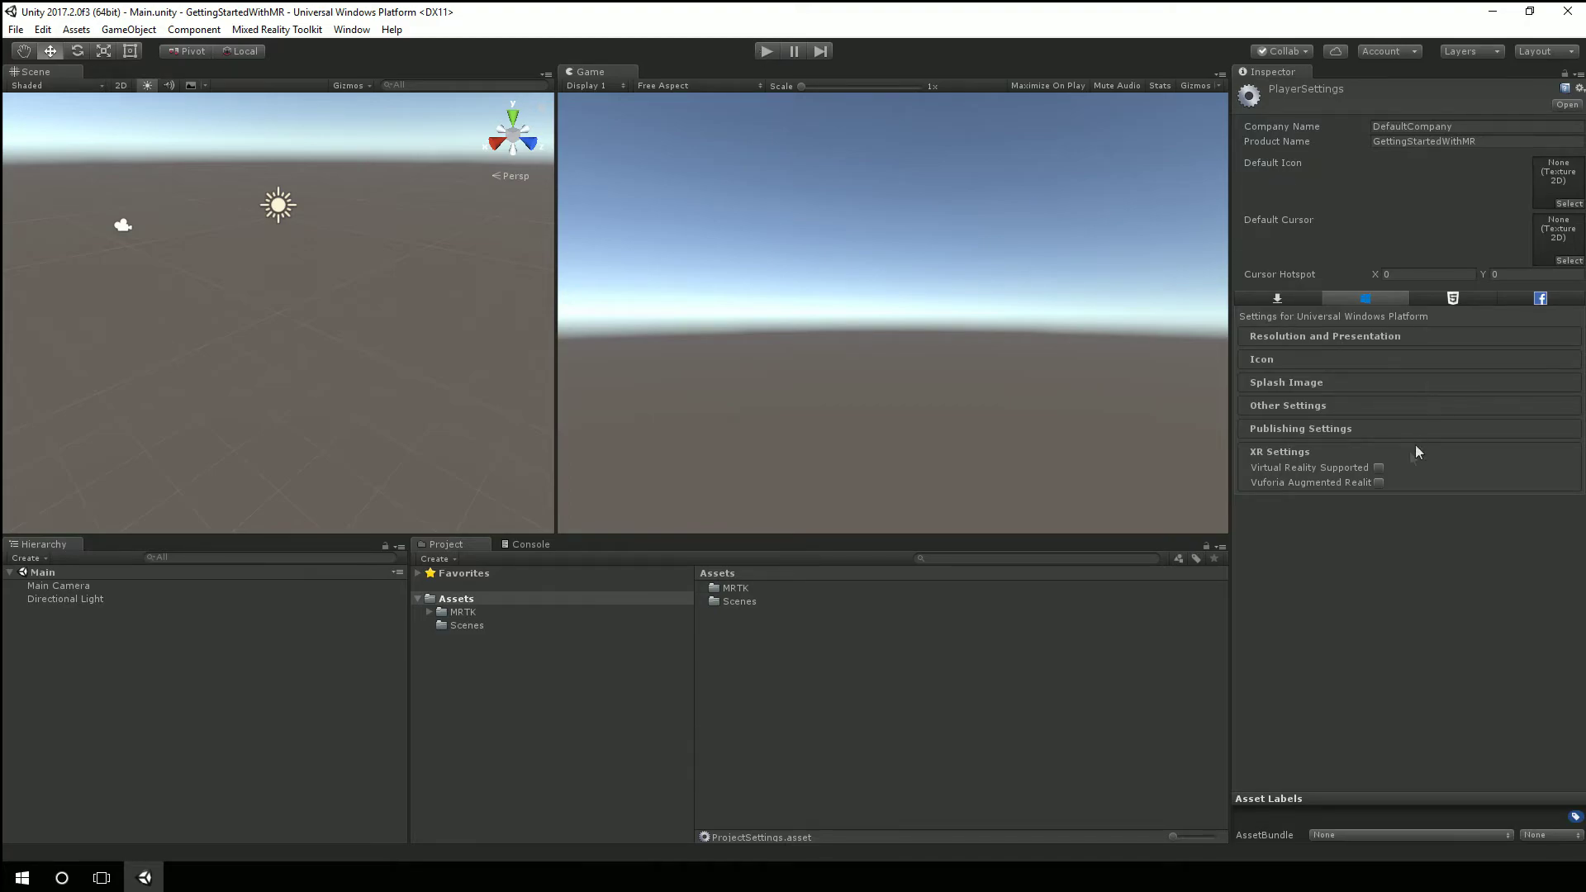
Re-enable virtual reality support, look at the Mixed Reality project settings without applying them, and switch the support off again.
left_click(1379, 468)
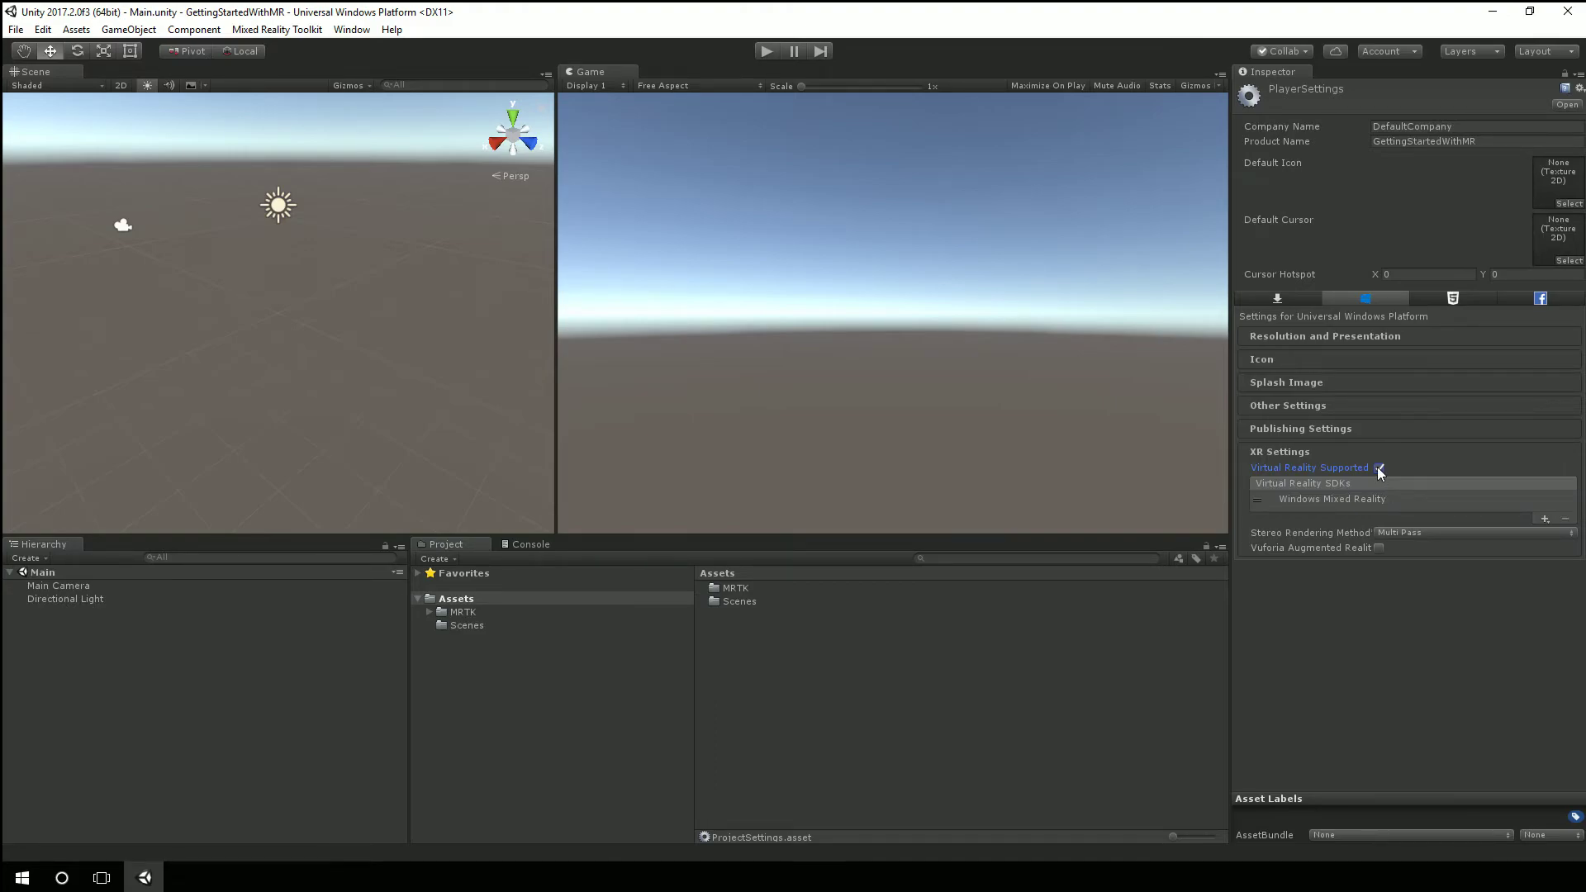
left_click(277, 29)
mouse_move(304, 51)
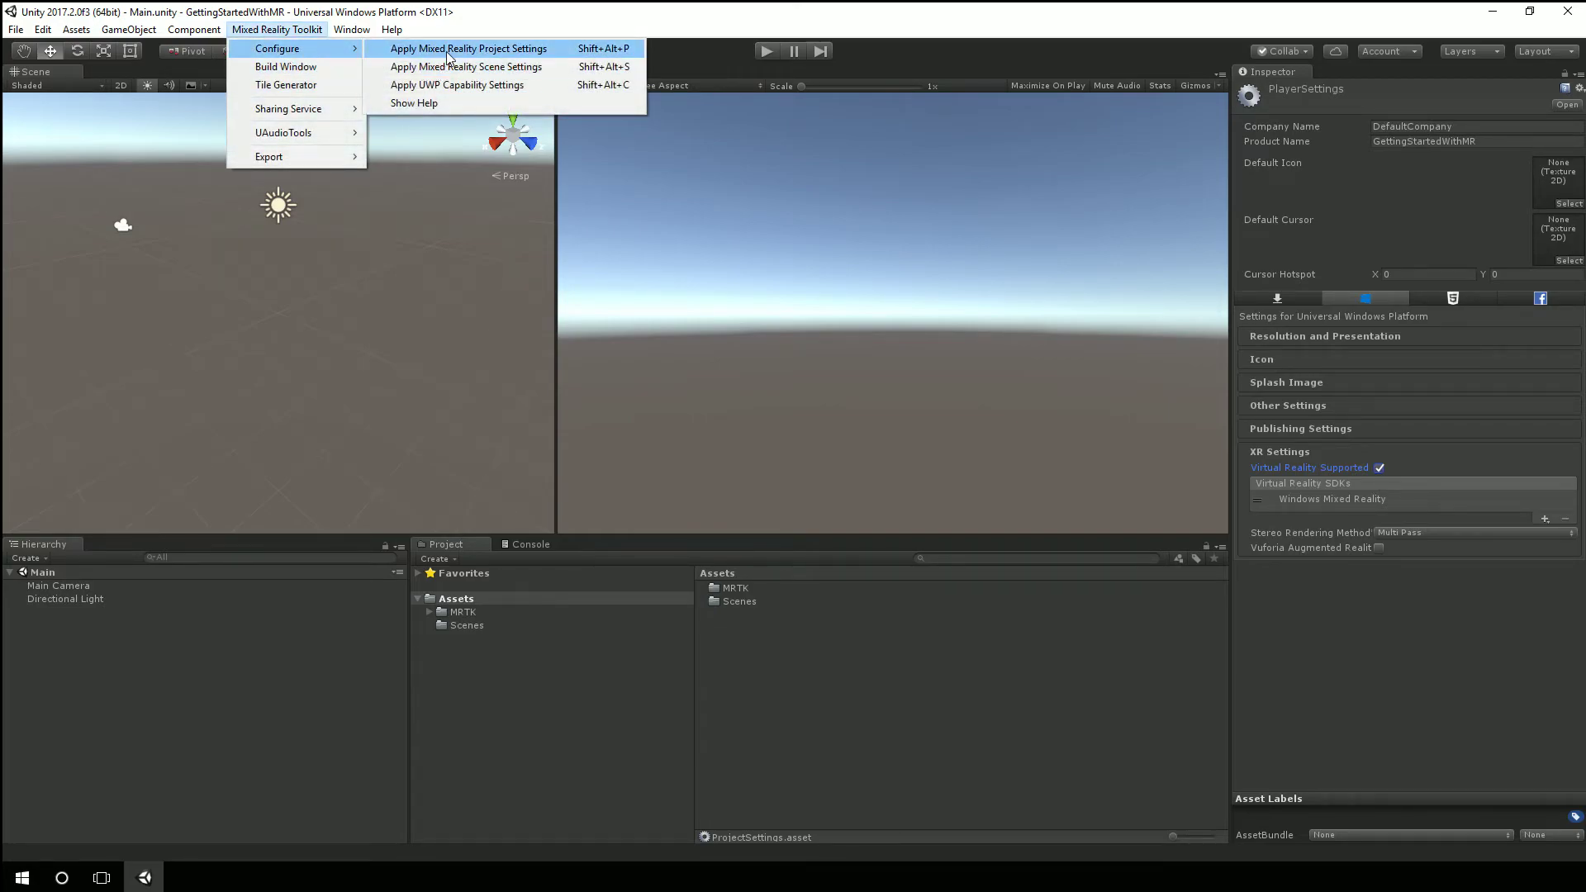
left_click(408, 48)
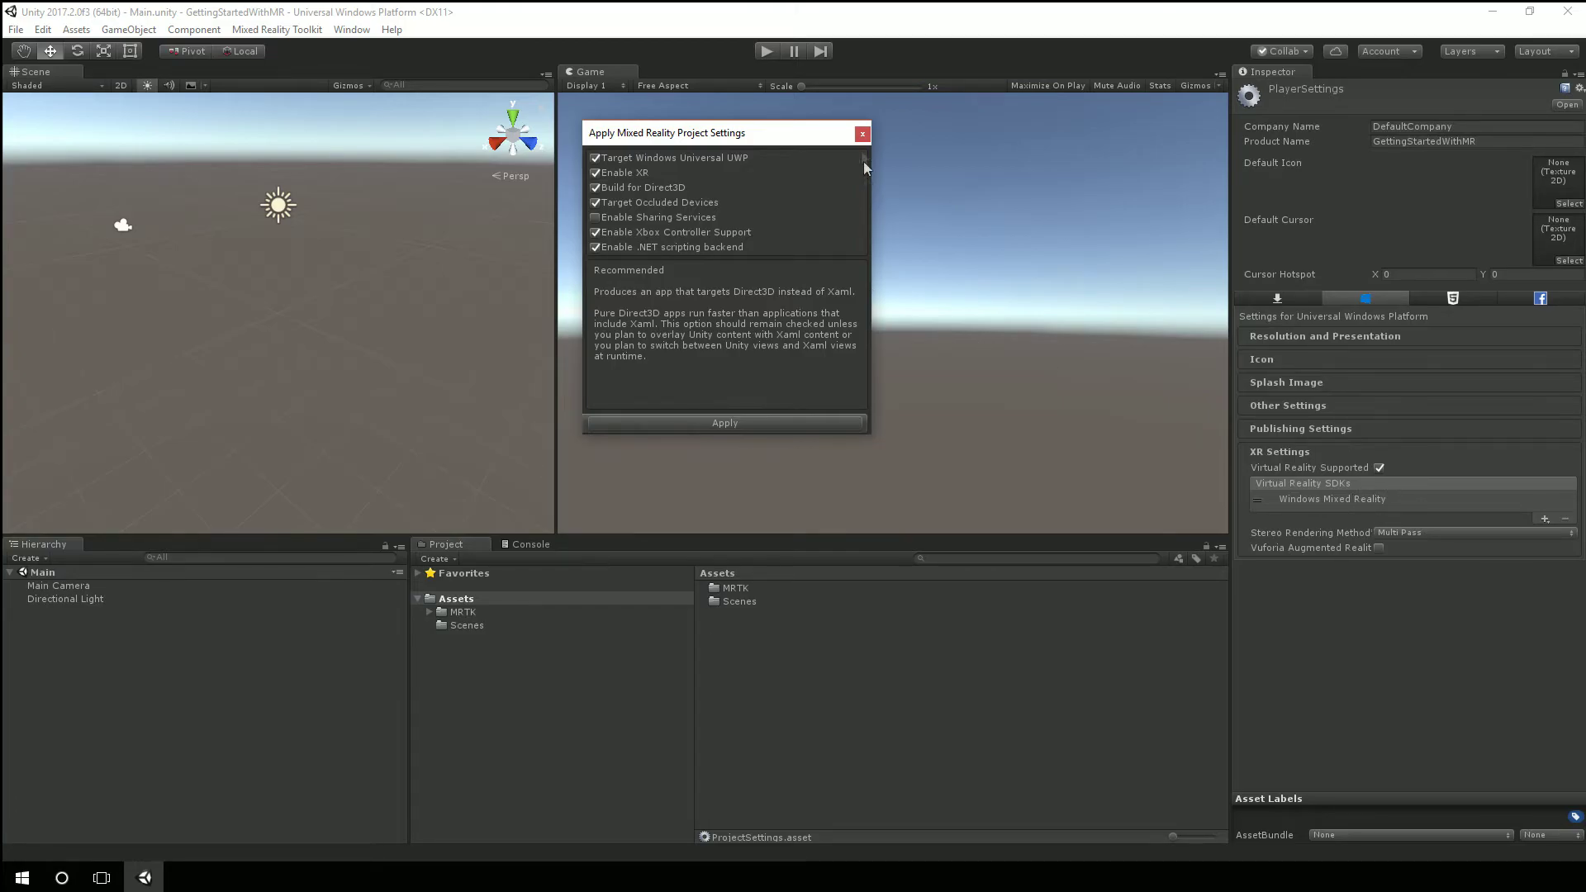
left_click(863, 134)
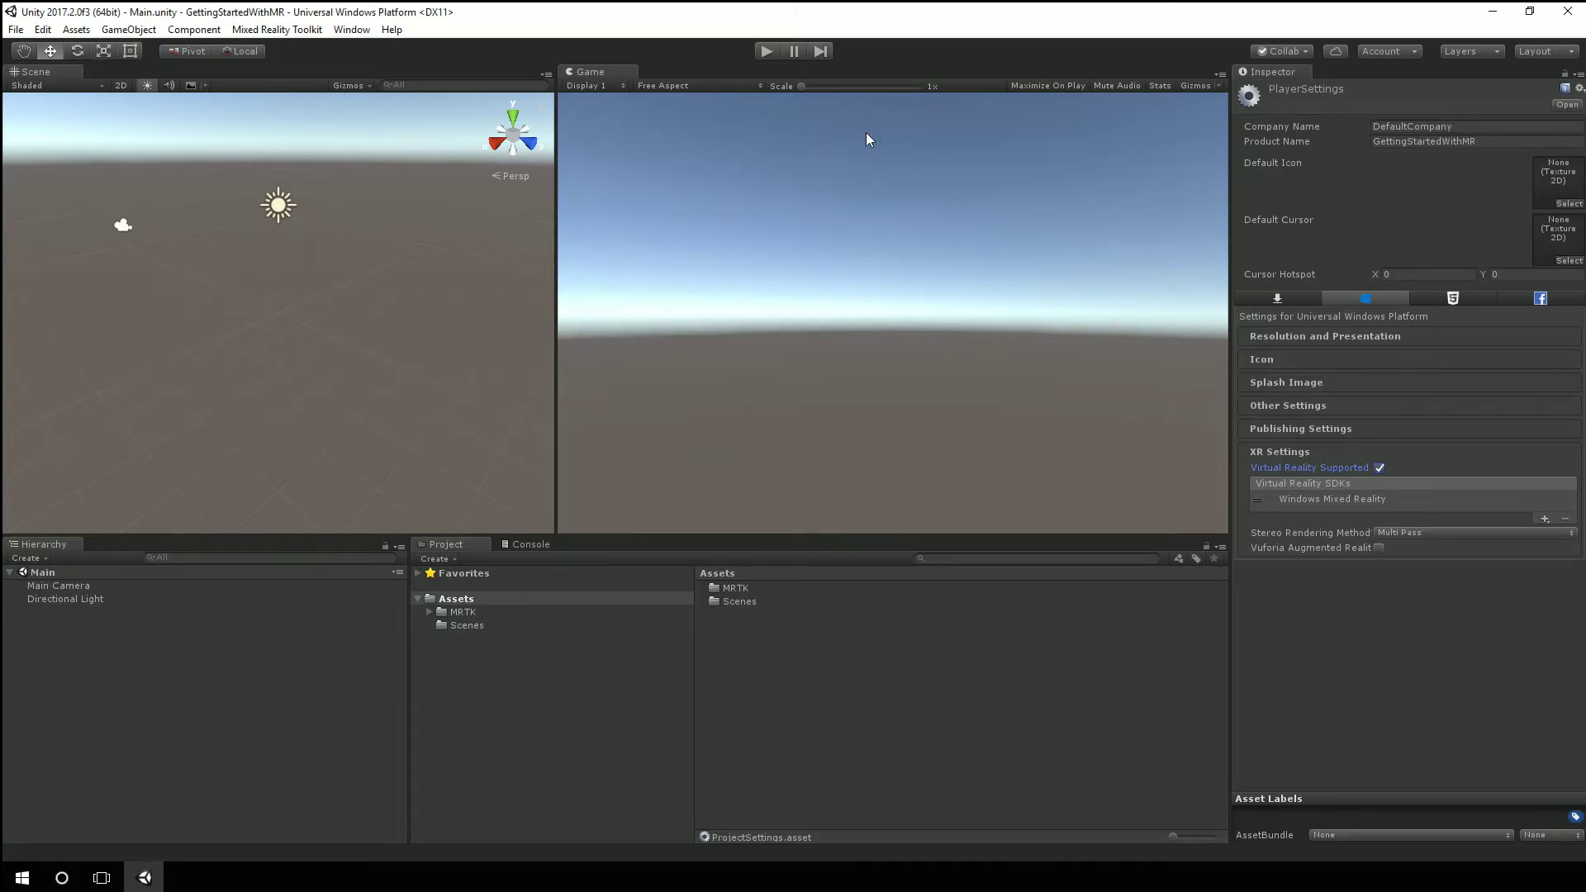
left_click(1379, 468)
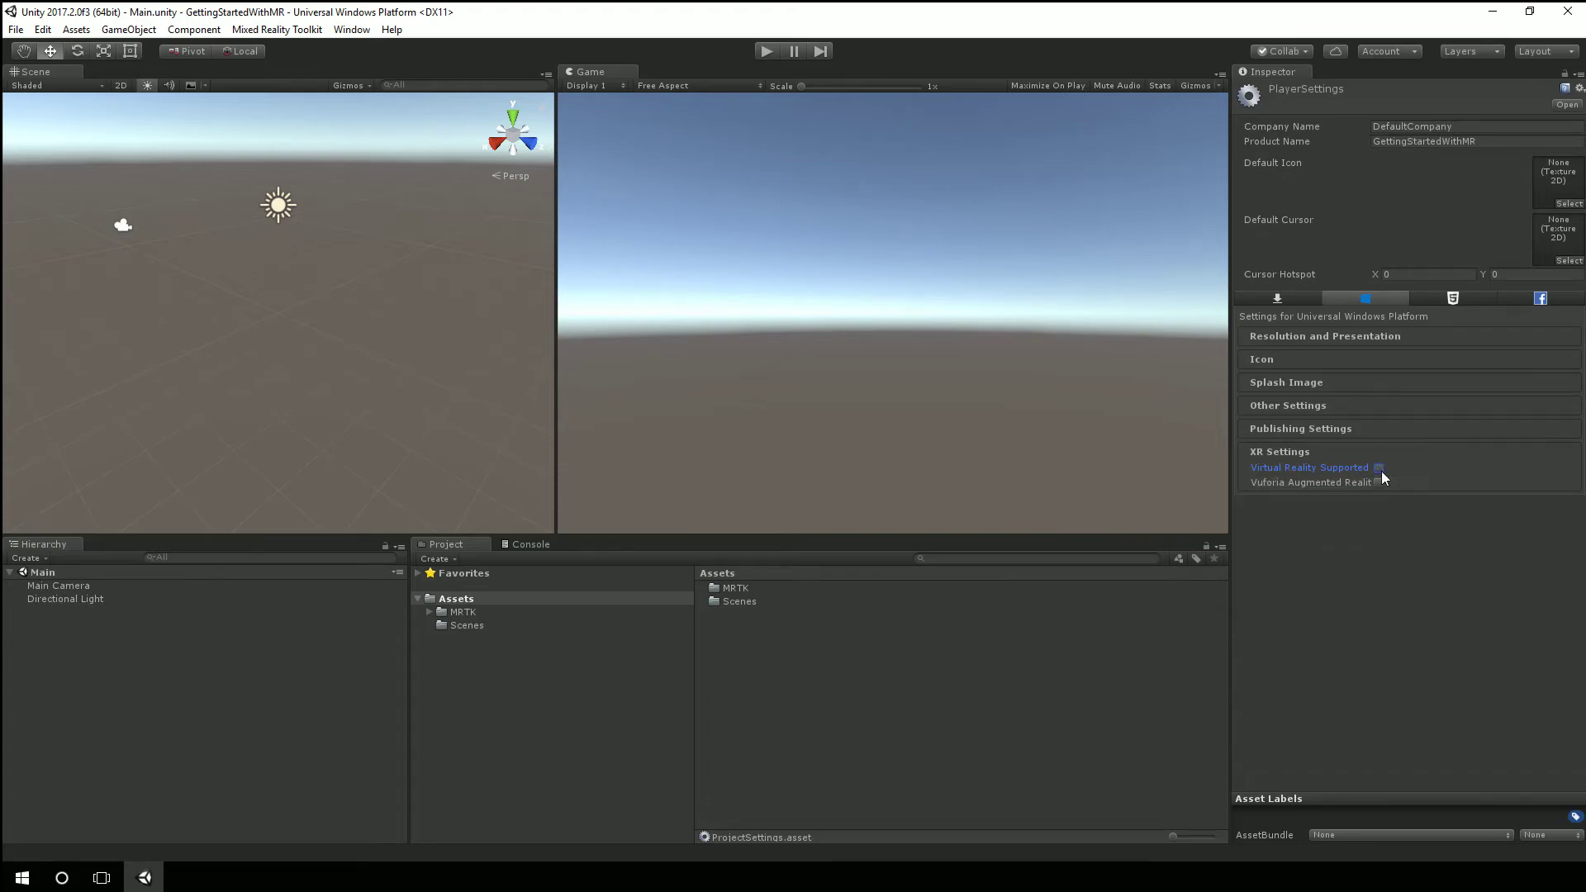
Replace the scene's Main Camera with the MixedRealityCameraParent prefab, searching the project assets for "camera".
left_click(112, 588)
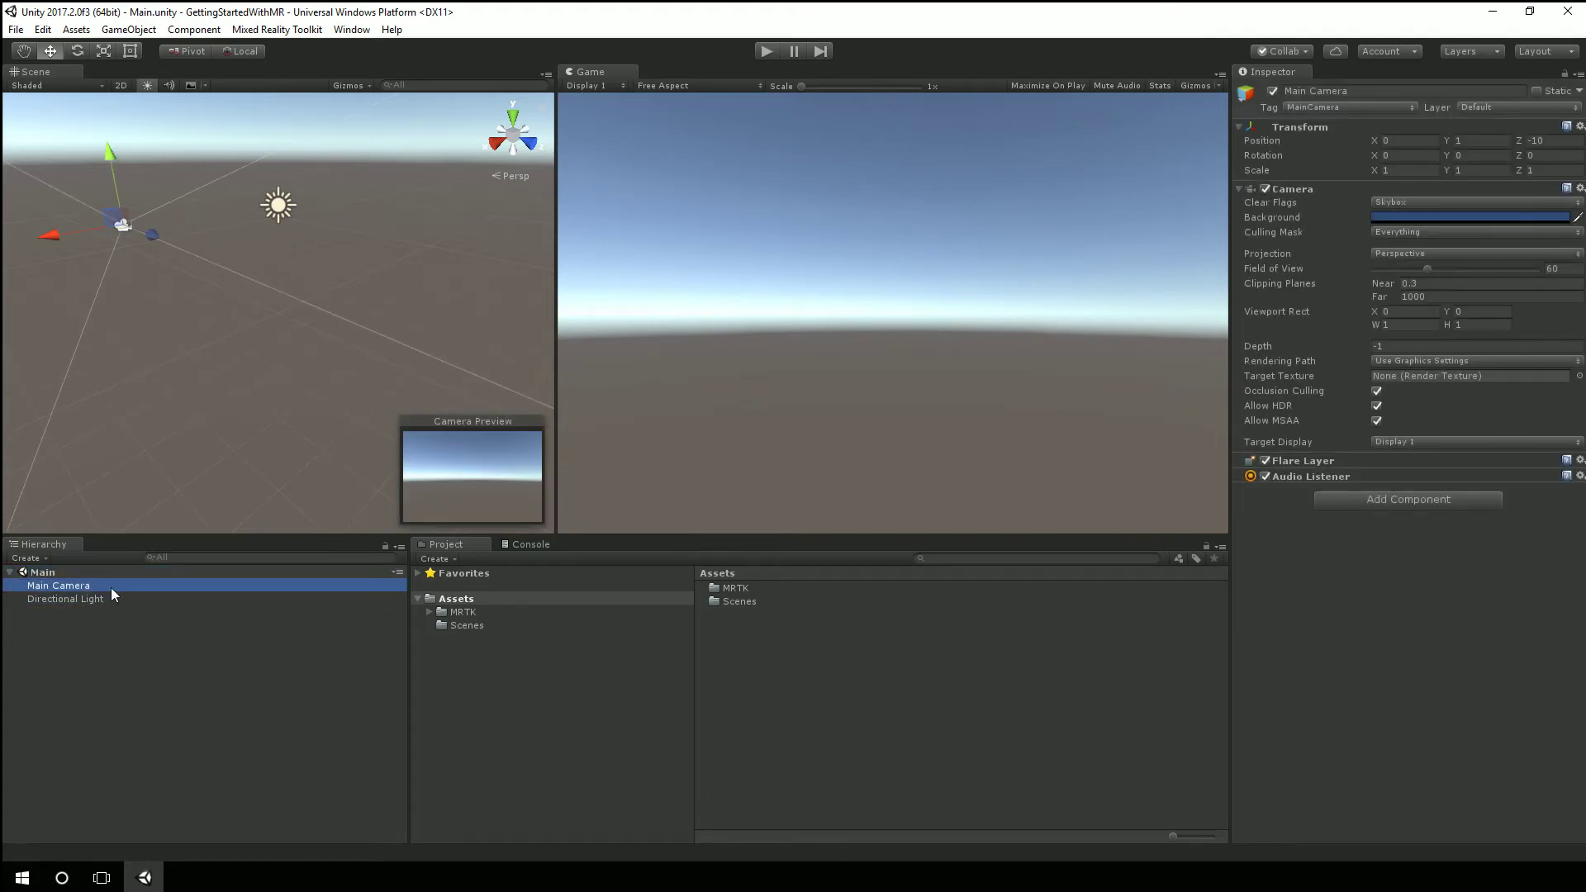
key("Delete")
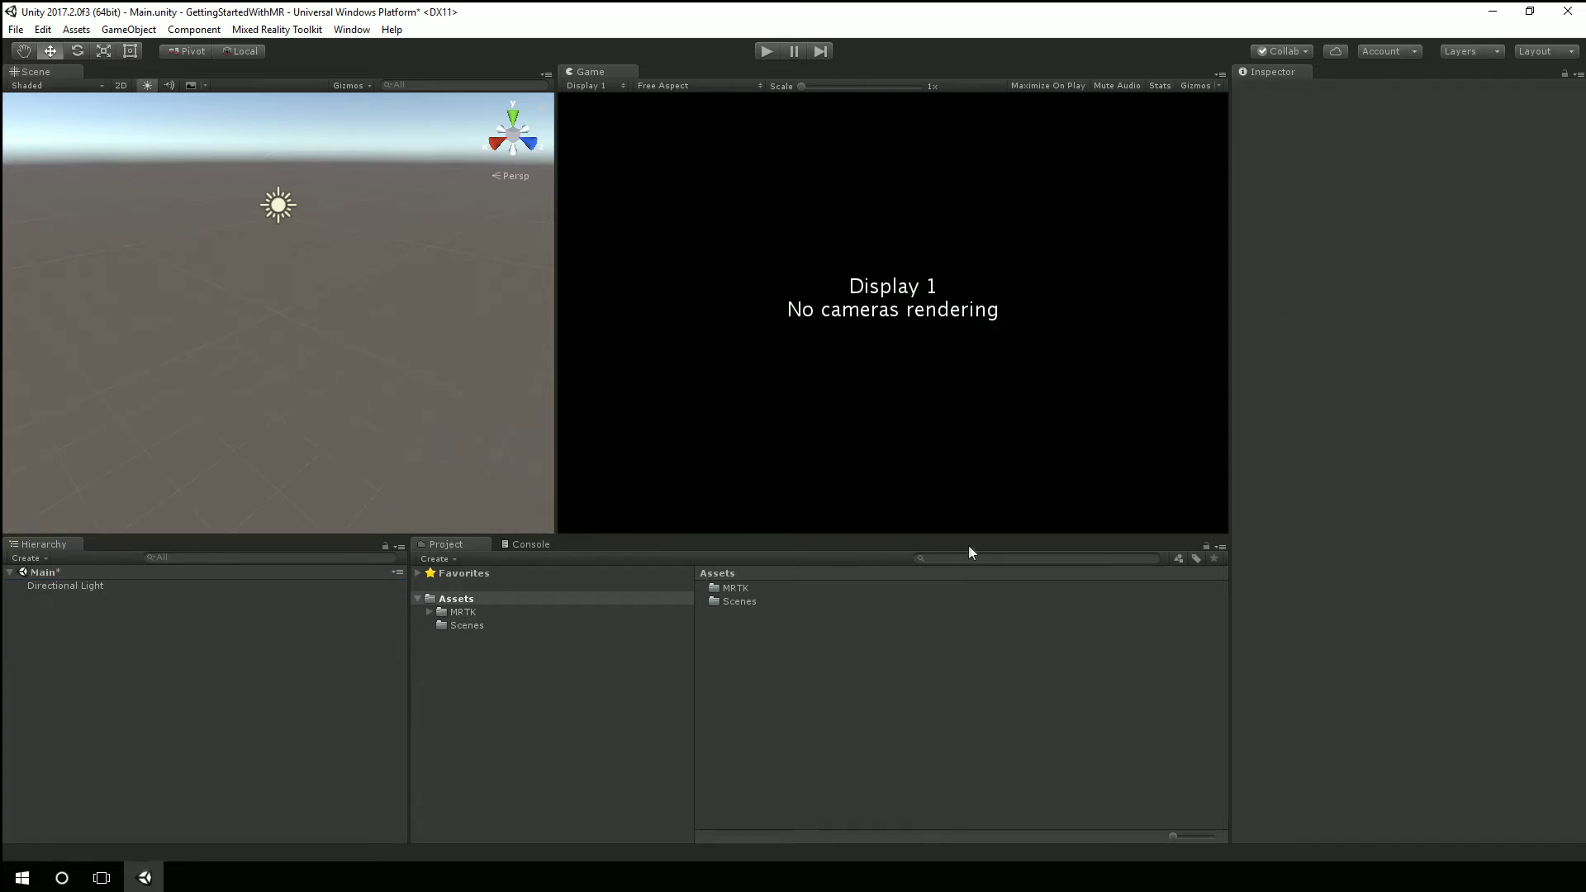
type("camera")
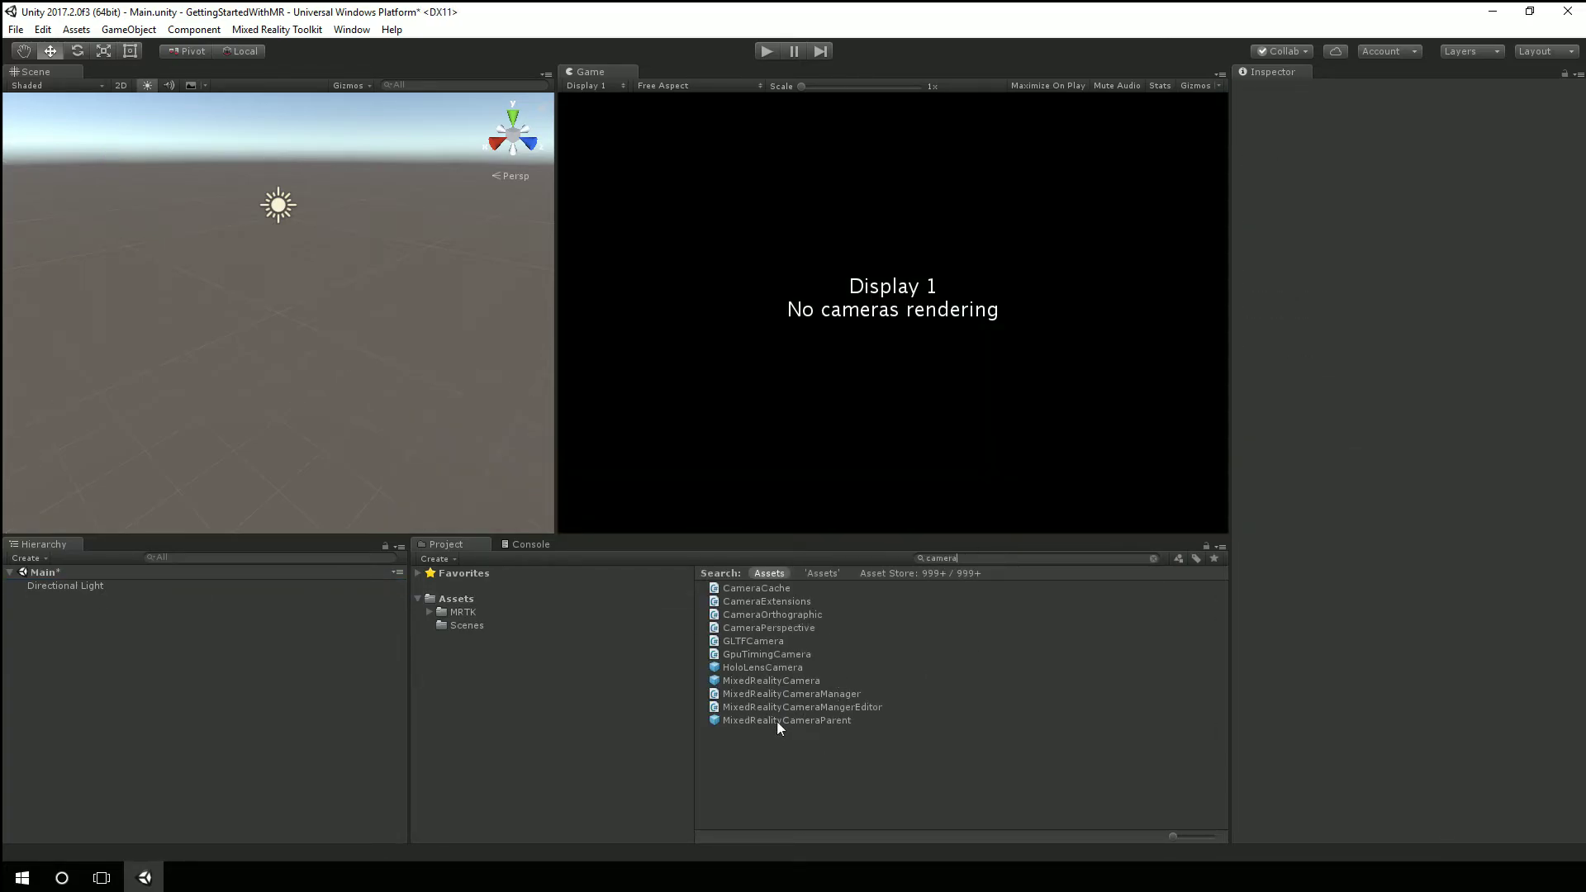
left_click_drag(778, 722, 76, 664)
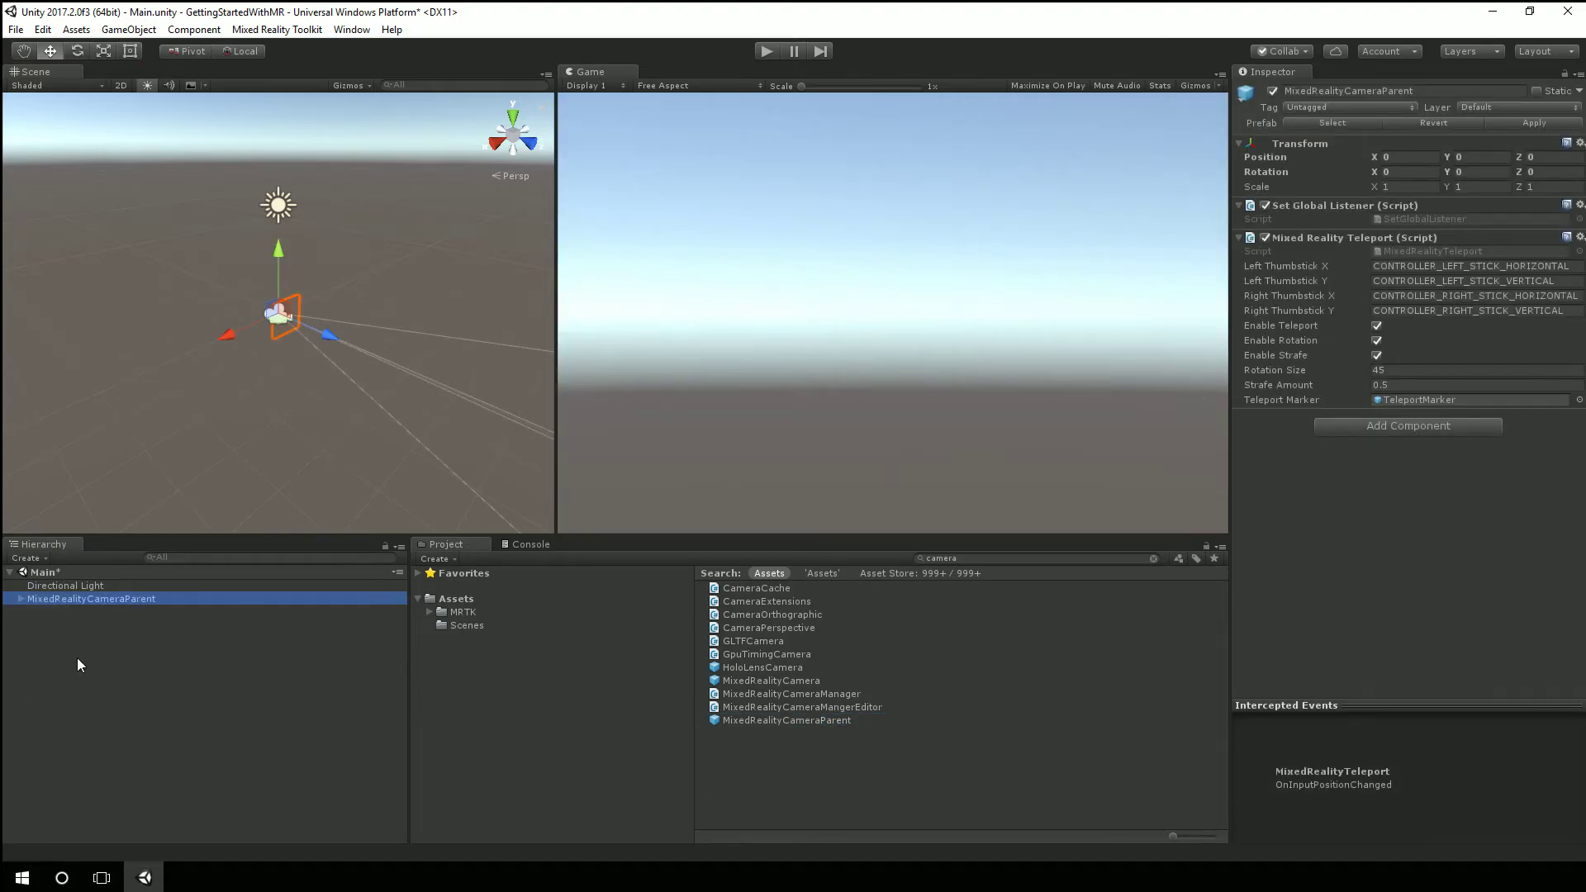
Examine the MixedRealityCamera's components and the Quality Setting options for transparent displays, leaving the values as they are, and collapse the camera parent.
left_click(21, 598)
left_click(71, 612)
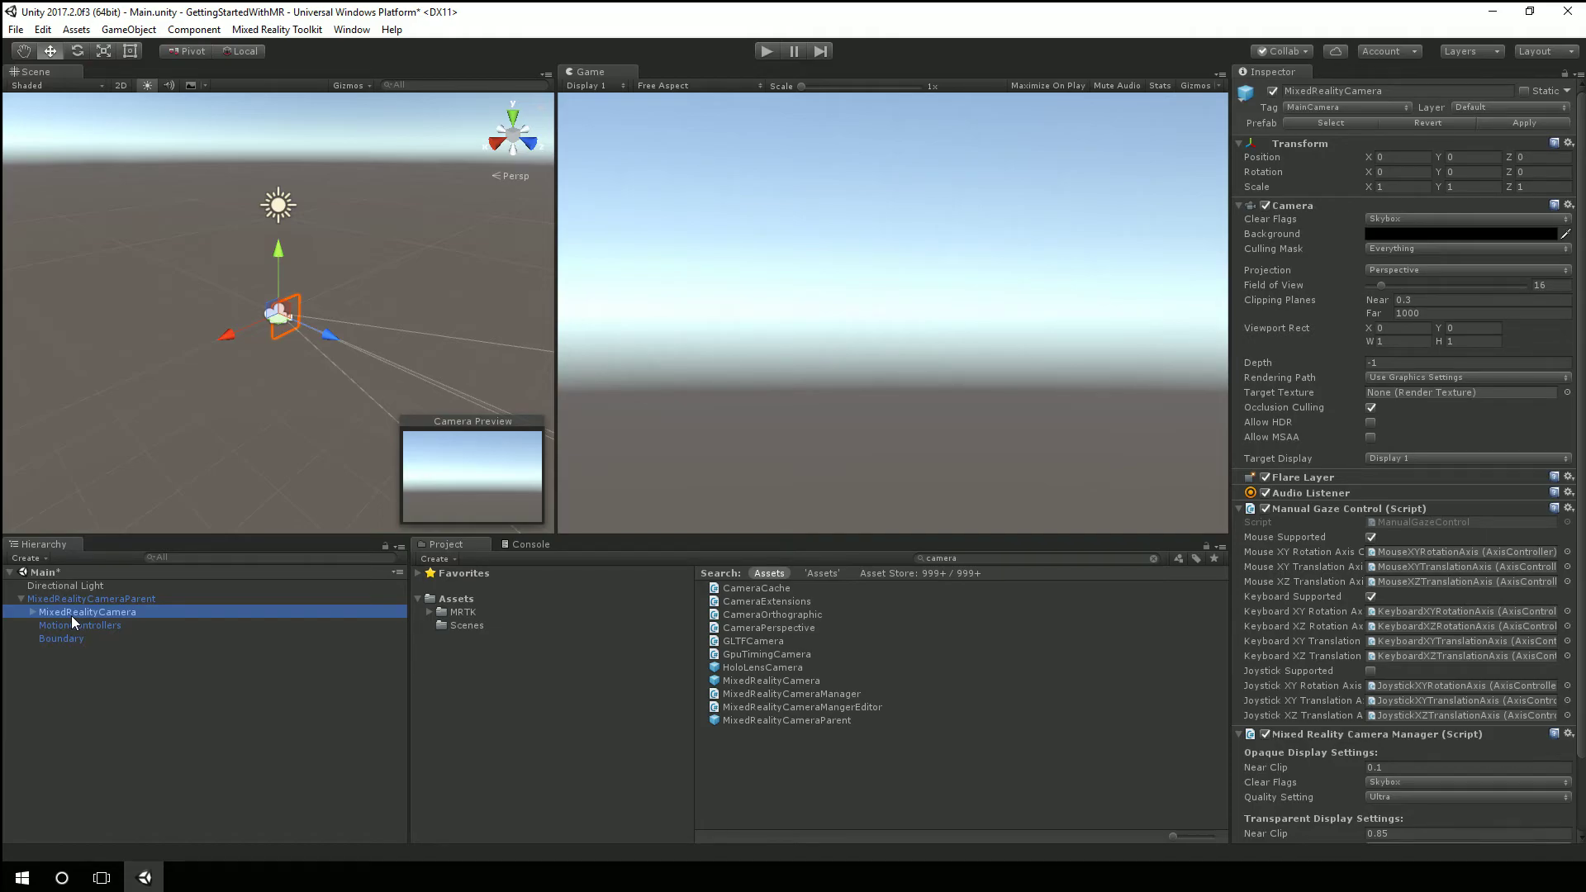
scroll(1386, 652, "down", 3)
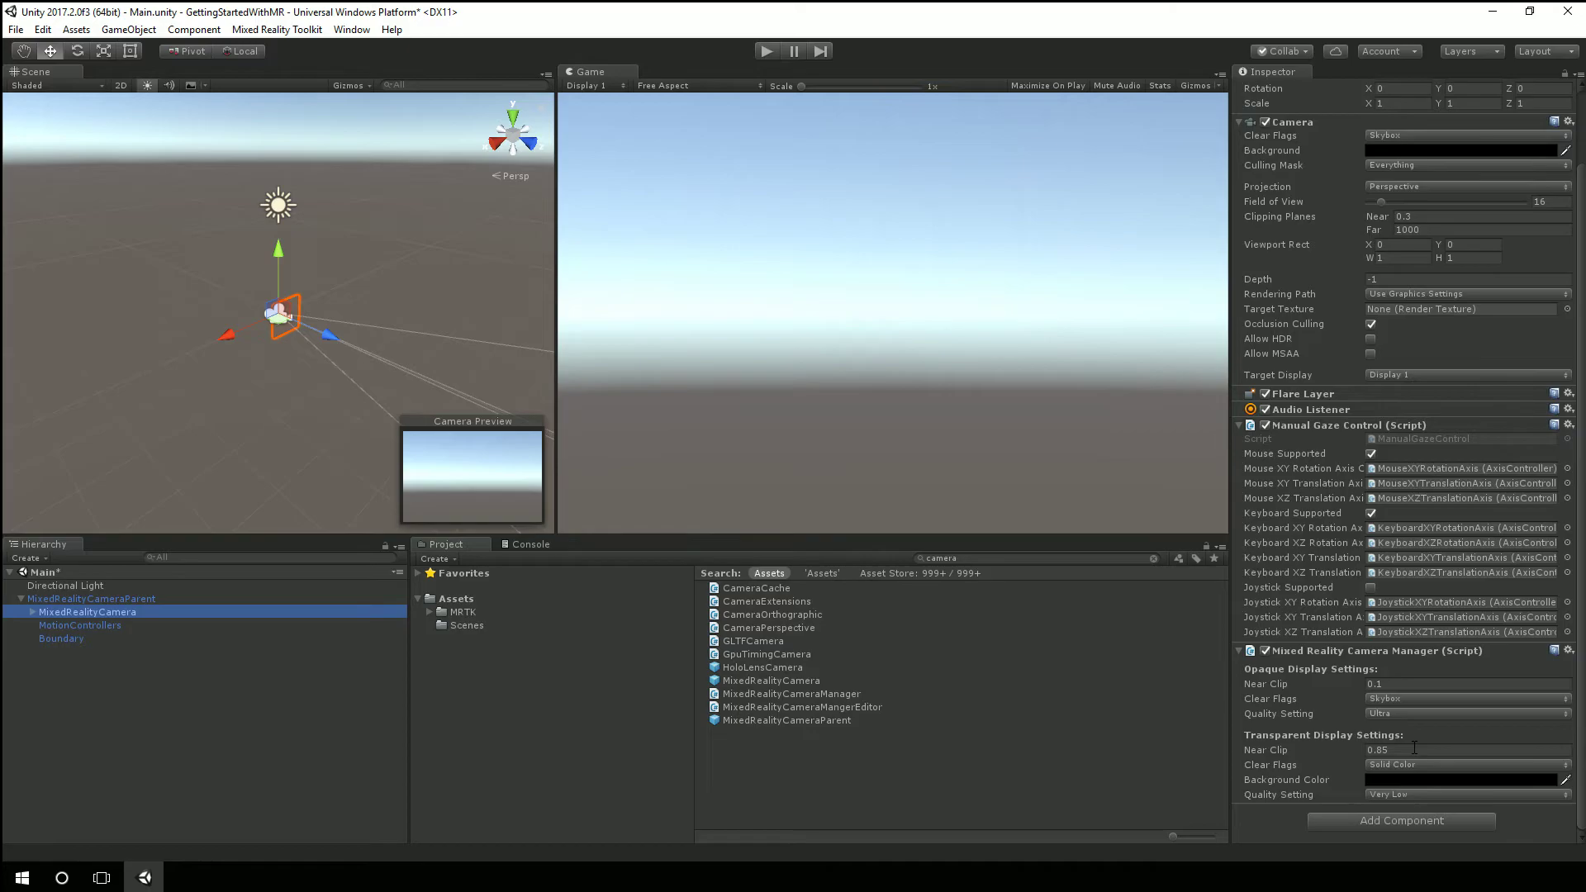
left_click(1409, 793)
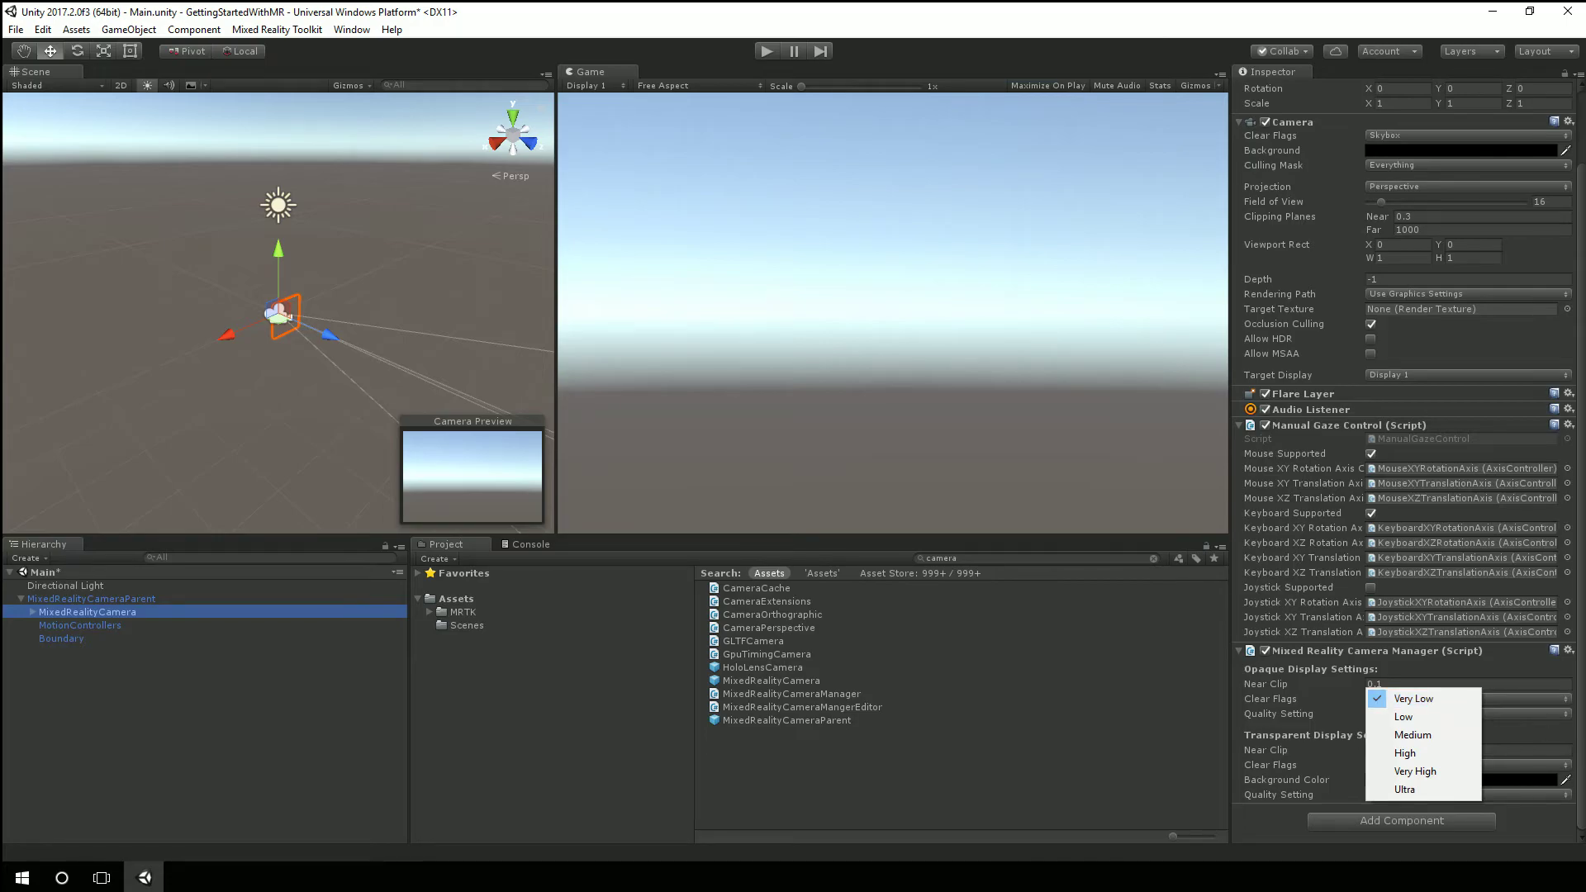
left_click(1582, 763)
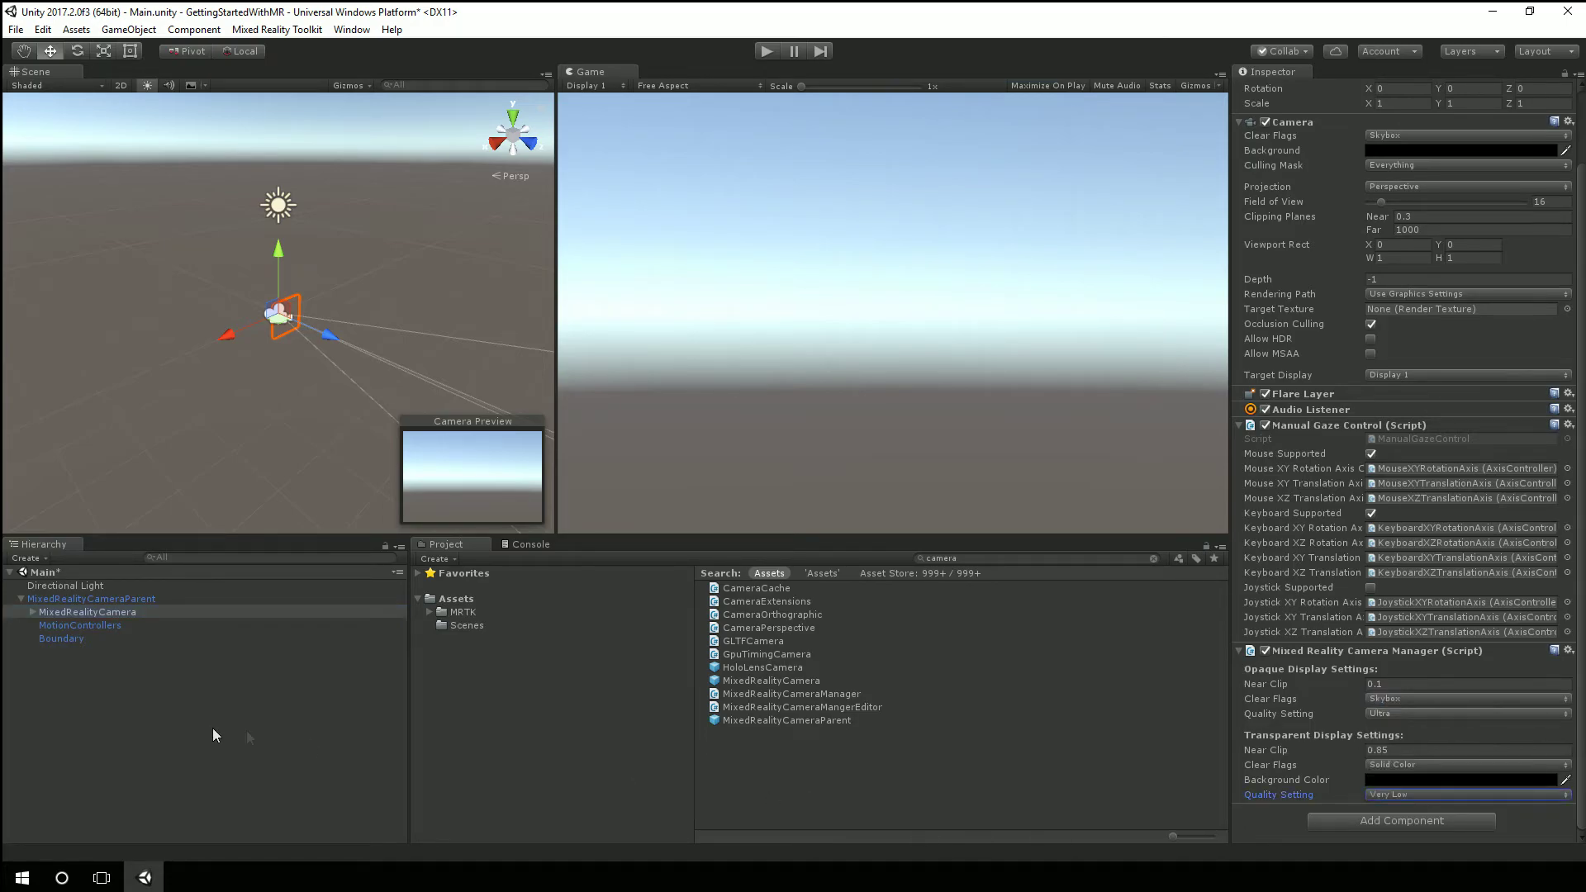
left_click(83, 603)
left_click(21, 598)
left_click(37, 625)
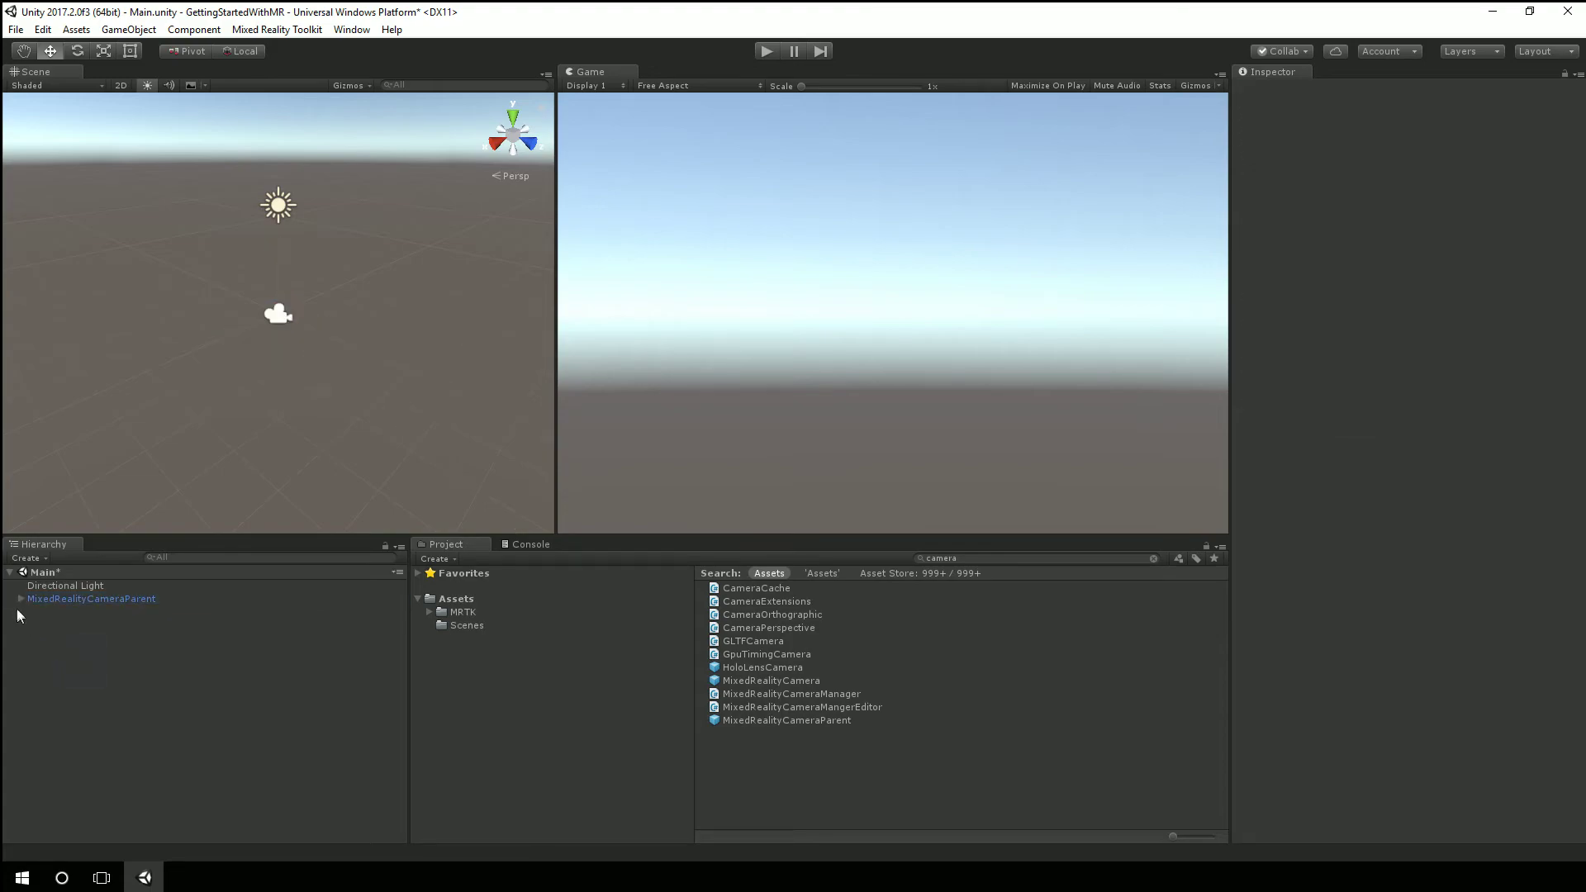
Look at the camera parent's Boundary object, and add a cube at the root of the scene with its Z position set to 7.
left_click(21, 599)
left_click(67, 638)
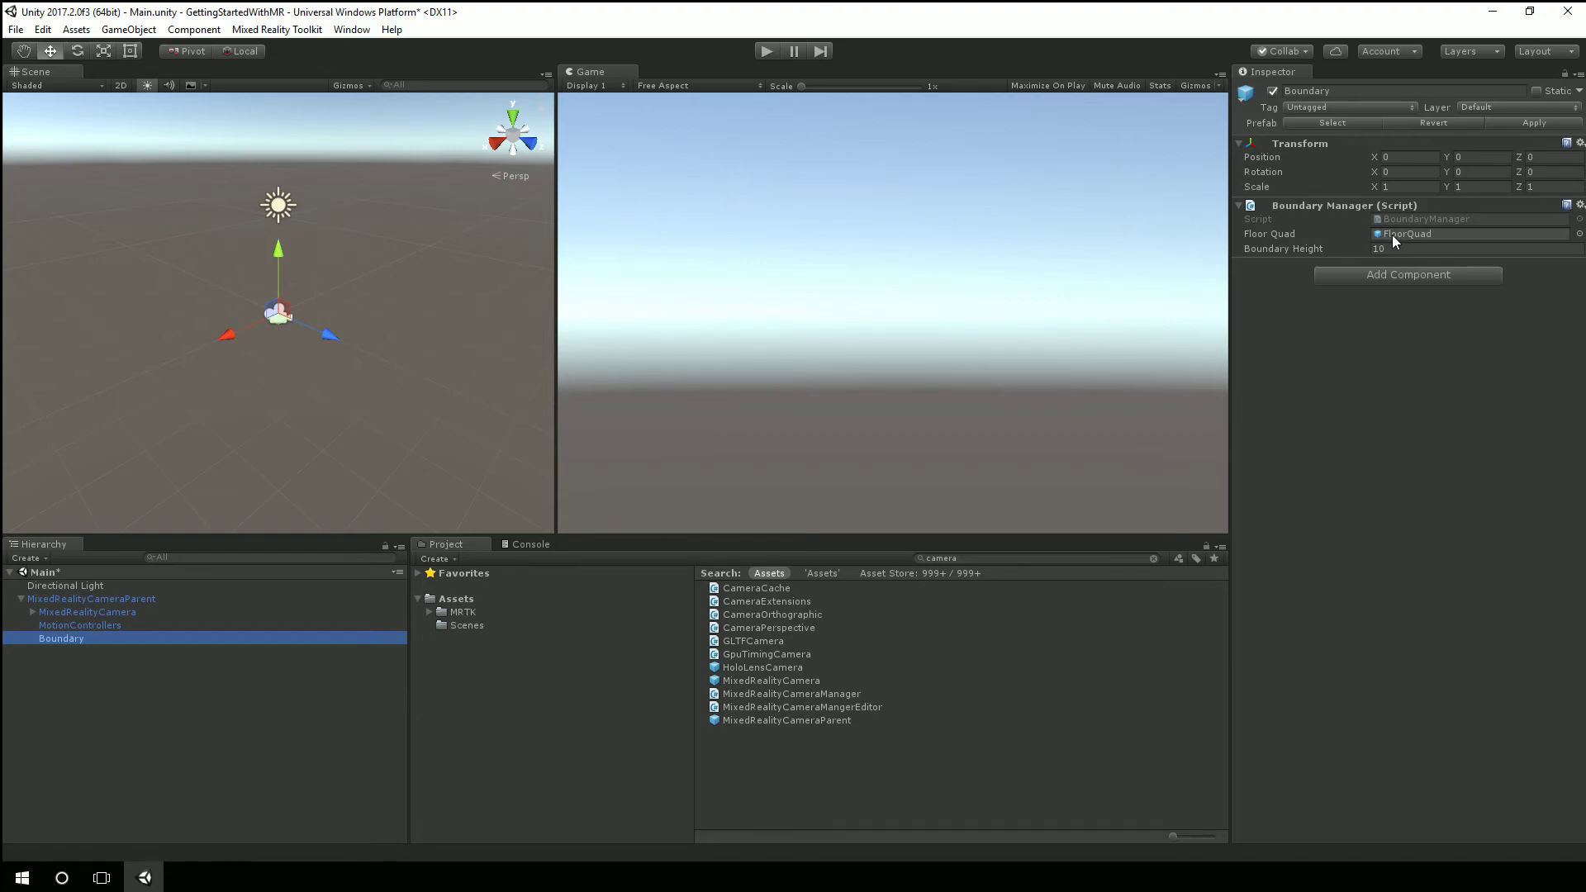
right_click(59, 684)
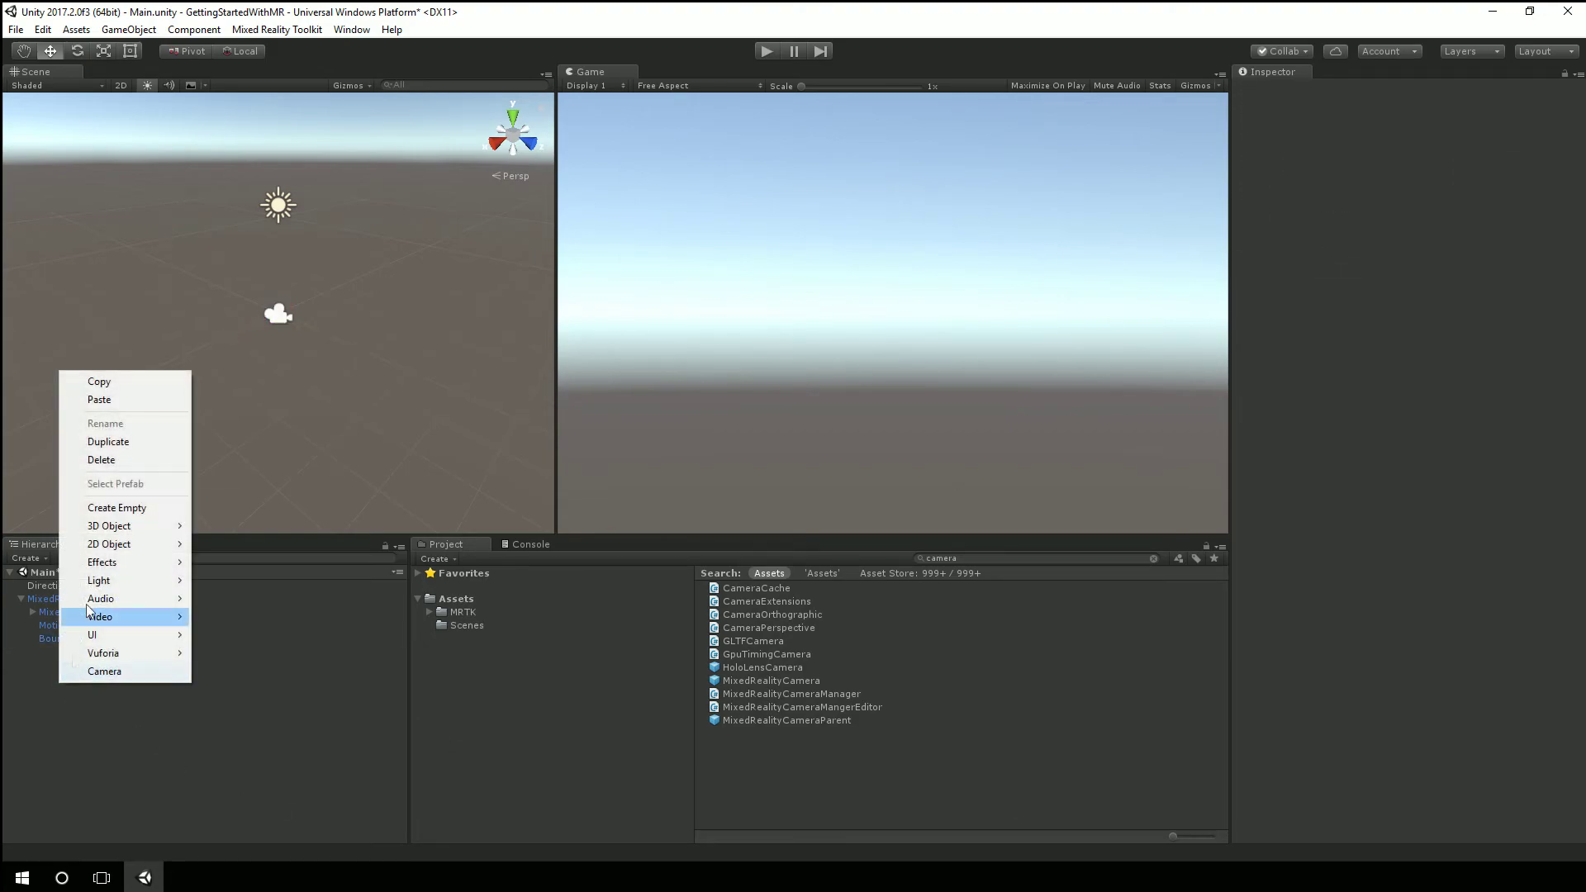
mouse_move(109, 529)
left_click(281, 526)
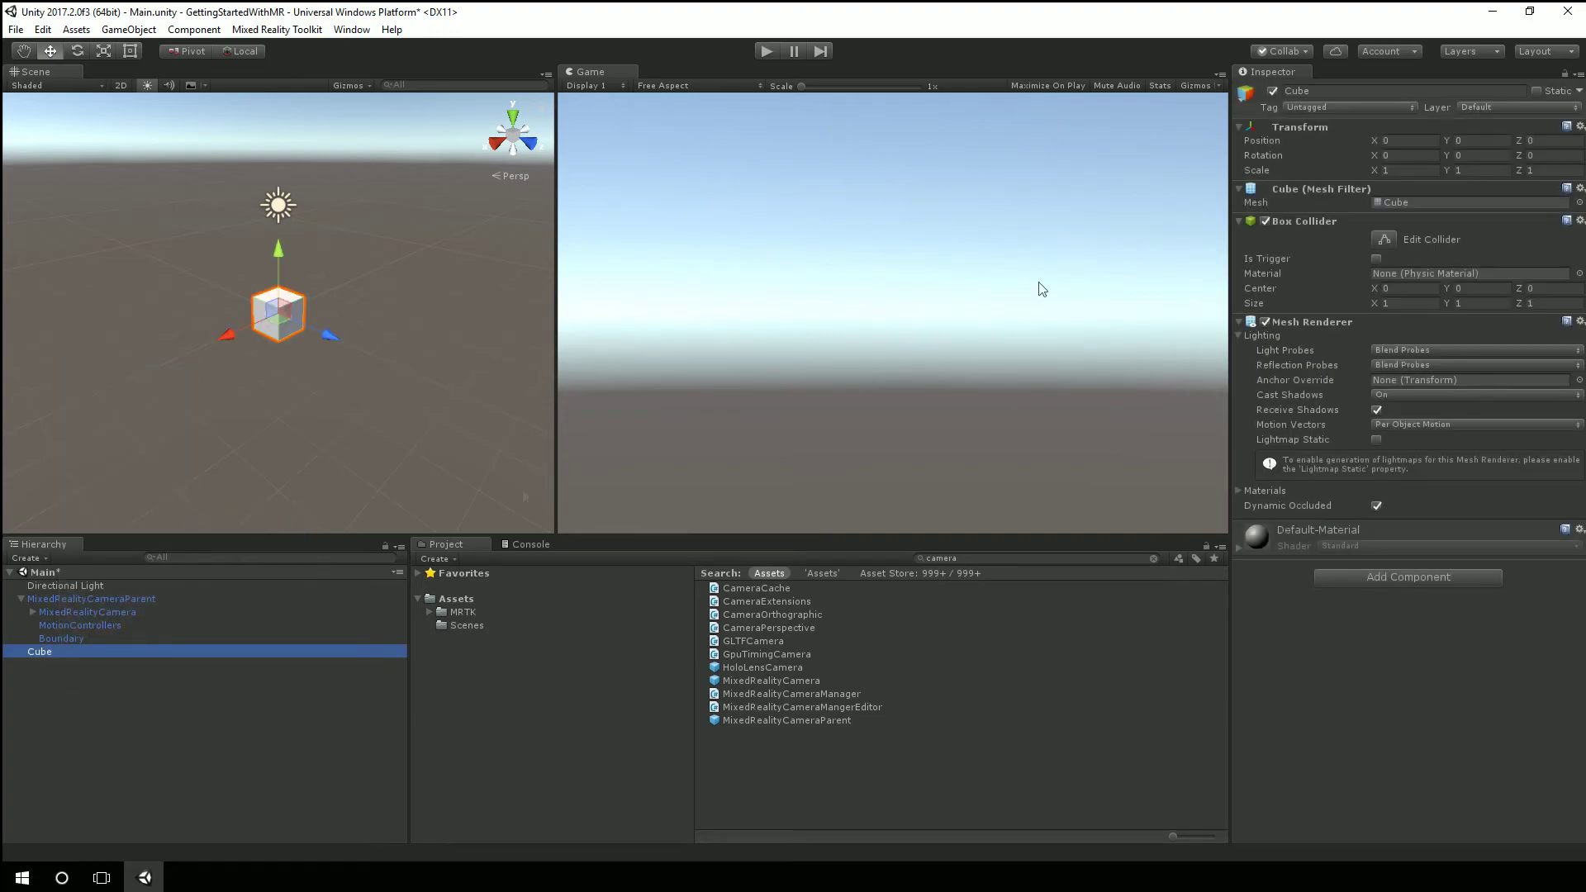
left_click(1550, 140)
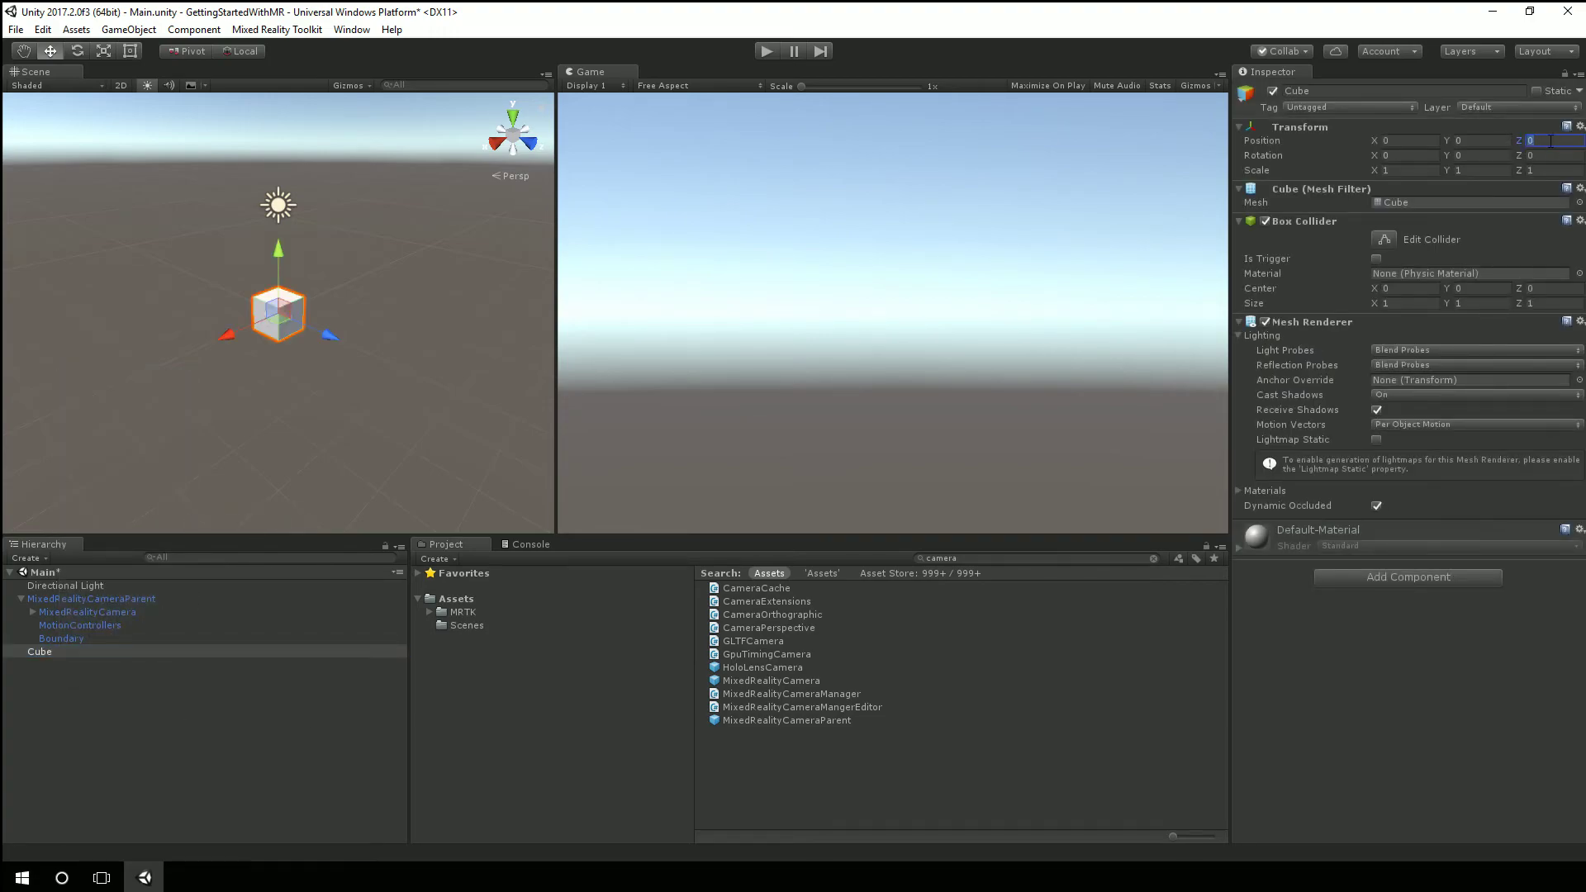
type("7")
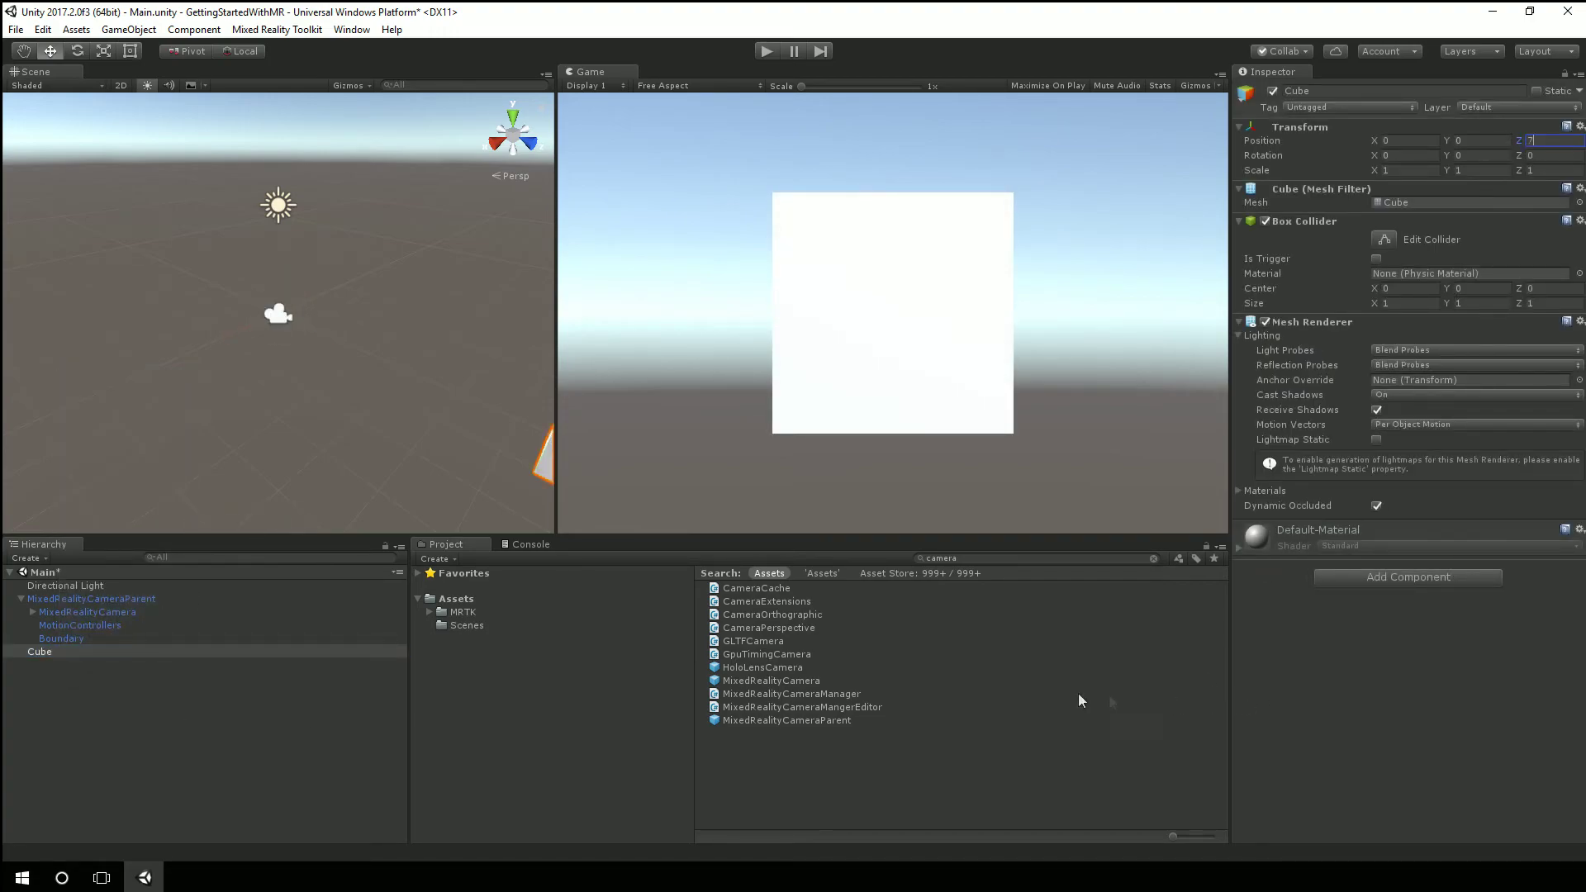
Save the scene and test it in play mode, looking around and moving the camera back and forth before stopping.
left_click(16, 30)
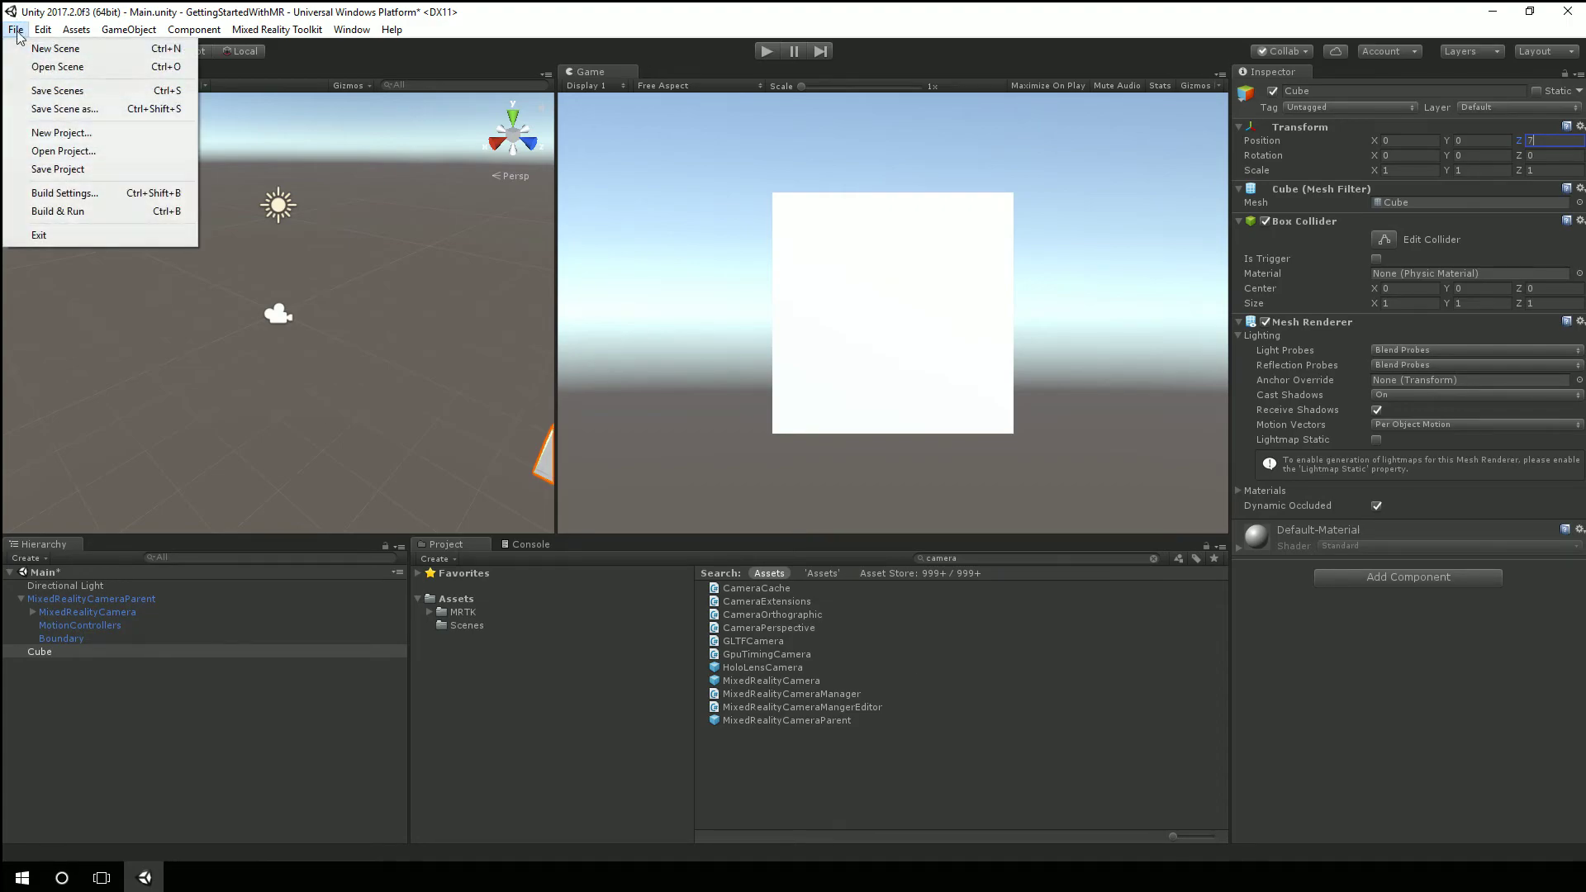
left_click(58, 91)
left_click(768, 51)
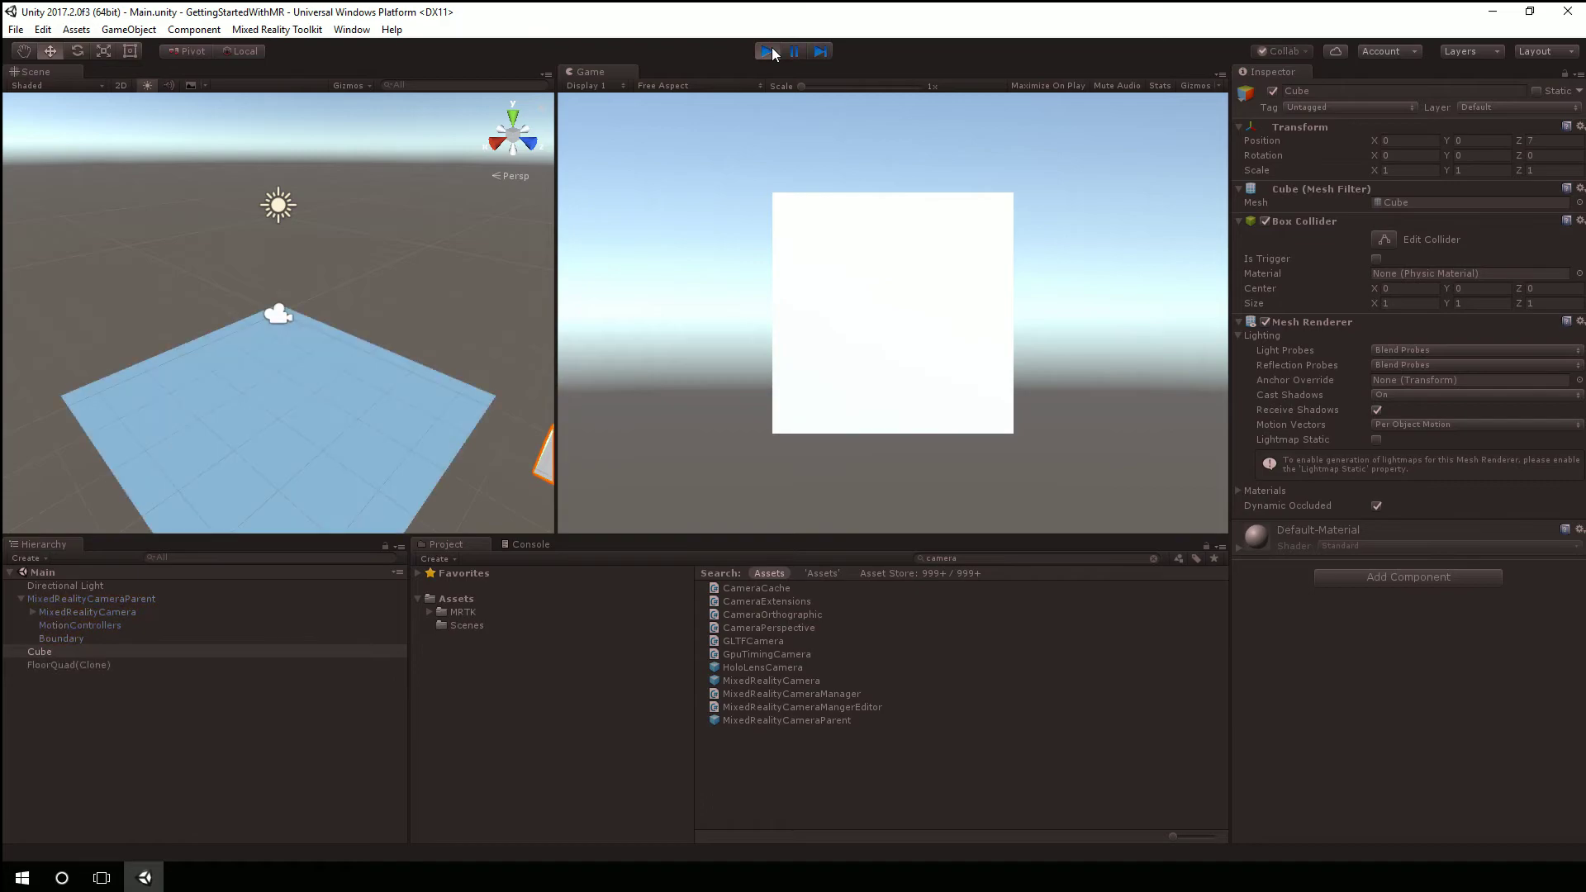
right_click_drag(824, 282, 823, 283)
key("s")
key("s")
key("w")
key("w")
key("s")
right_click_drag(922, 152, 922, 152)
left_click(773, 52)
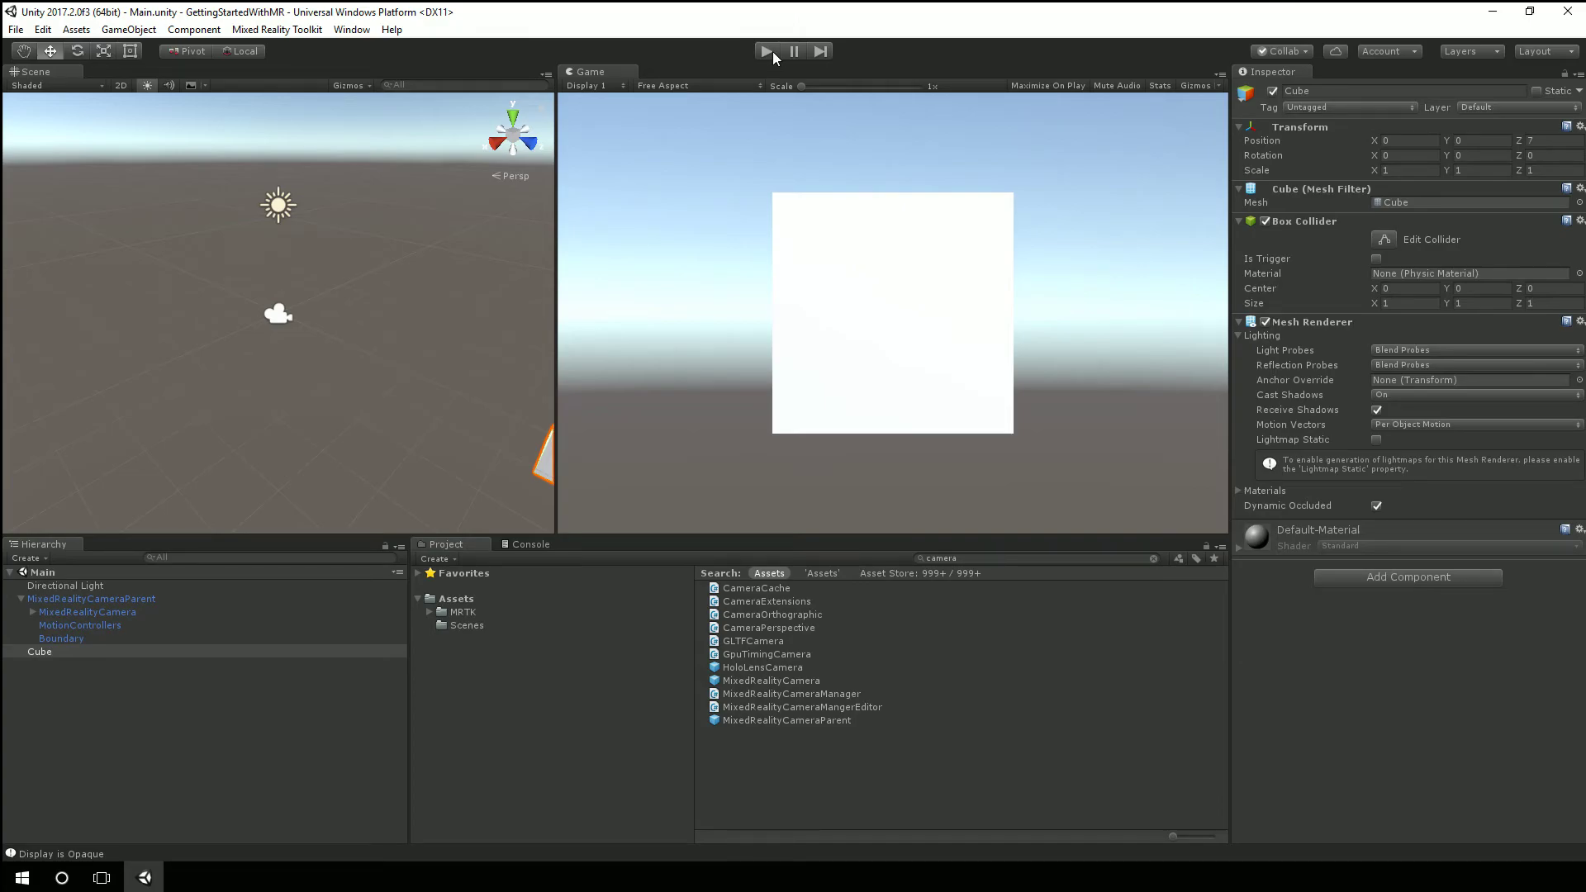
Search the project assets for "inputman" and add the InputManager prefab to the scene.
left_click(930, 557)
type("inputman")
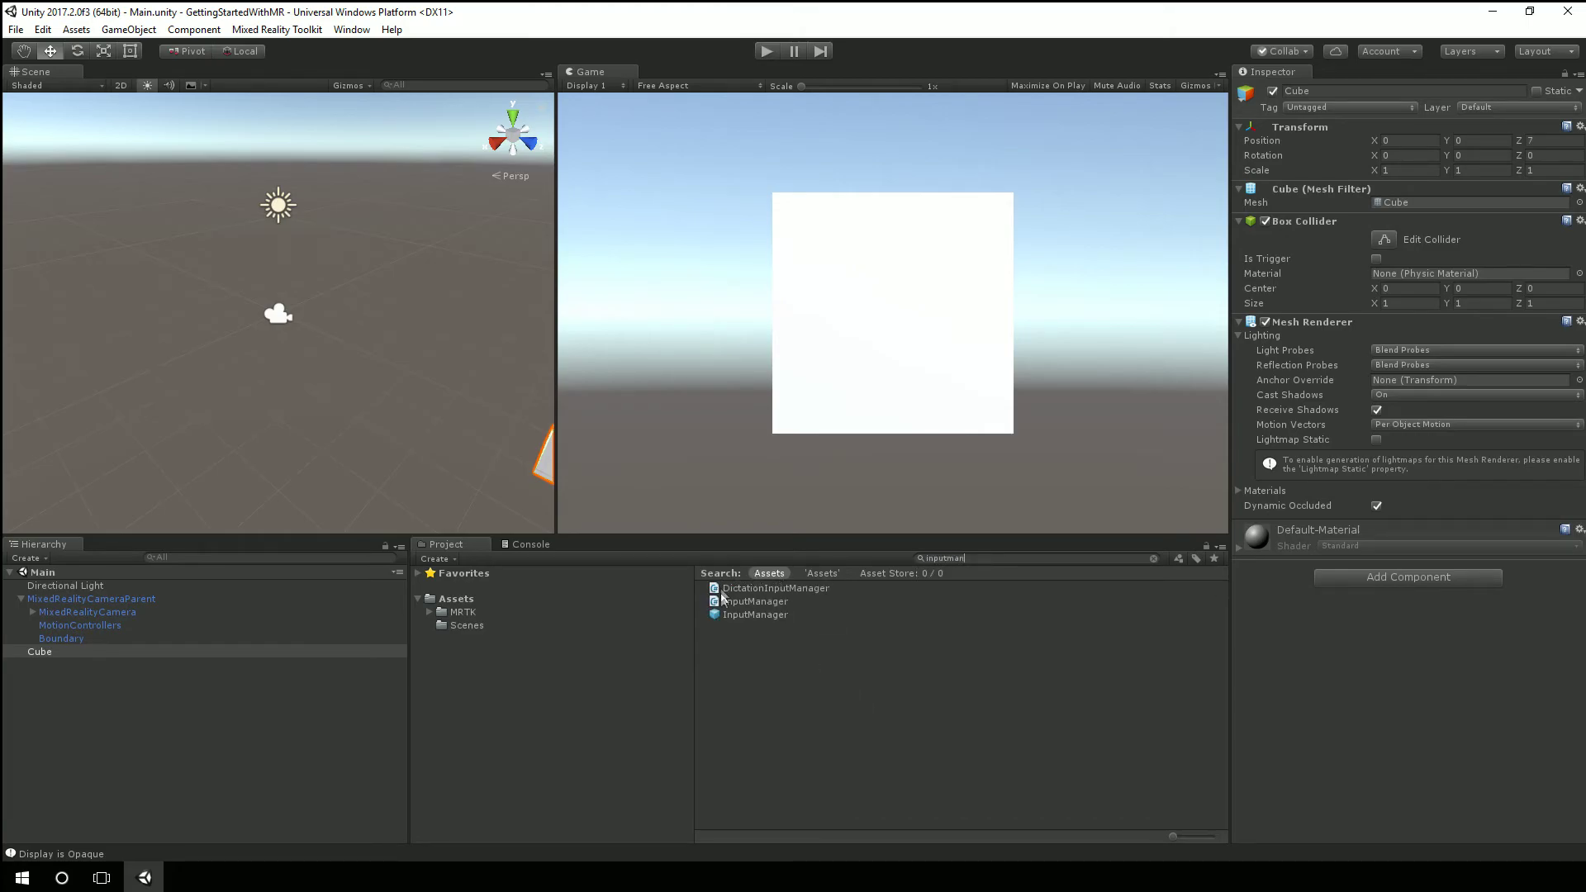
left_click_drag(744, 615, 224, 594)
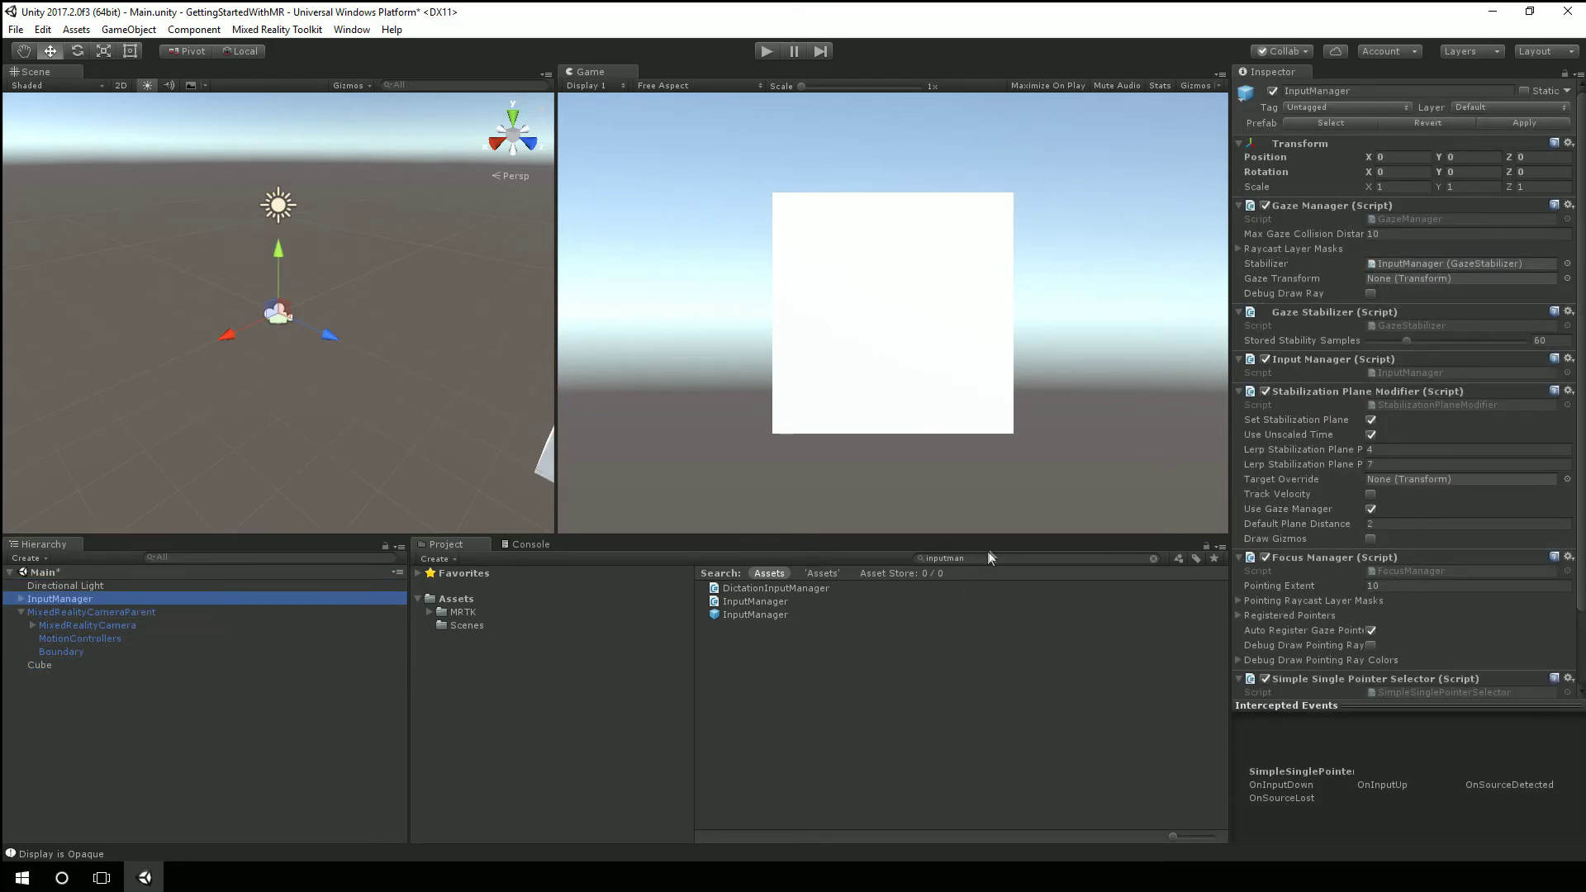
Search the assets for "defaul", add the DefaultCursor prefab to the scene, and collapse the MixedRealityCameraParent.
left_click(989, 554)
double_click(988, 559)
type("defaul")
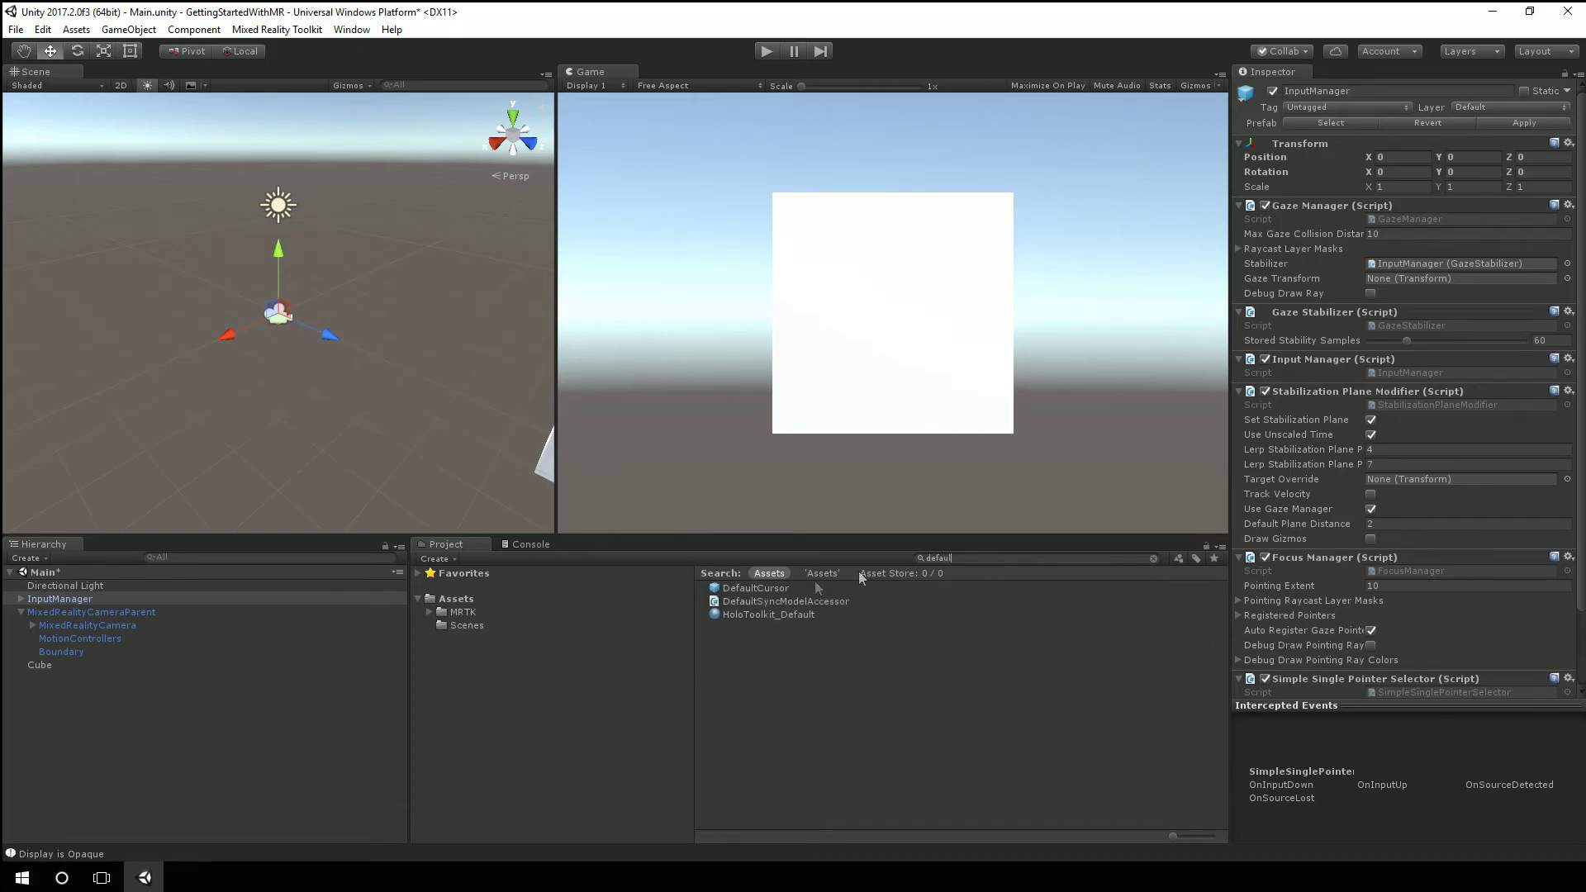
left_click_drag(756, 588, 200, 600)
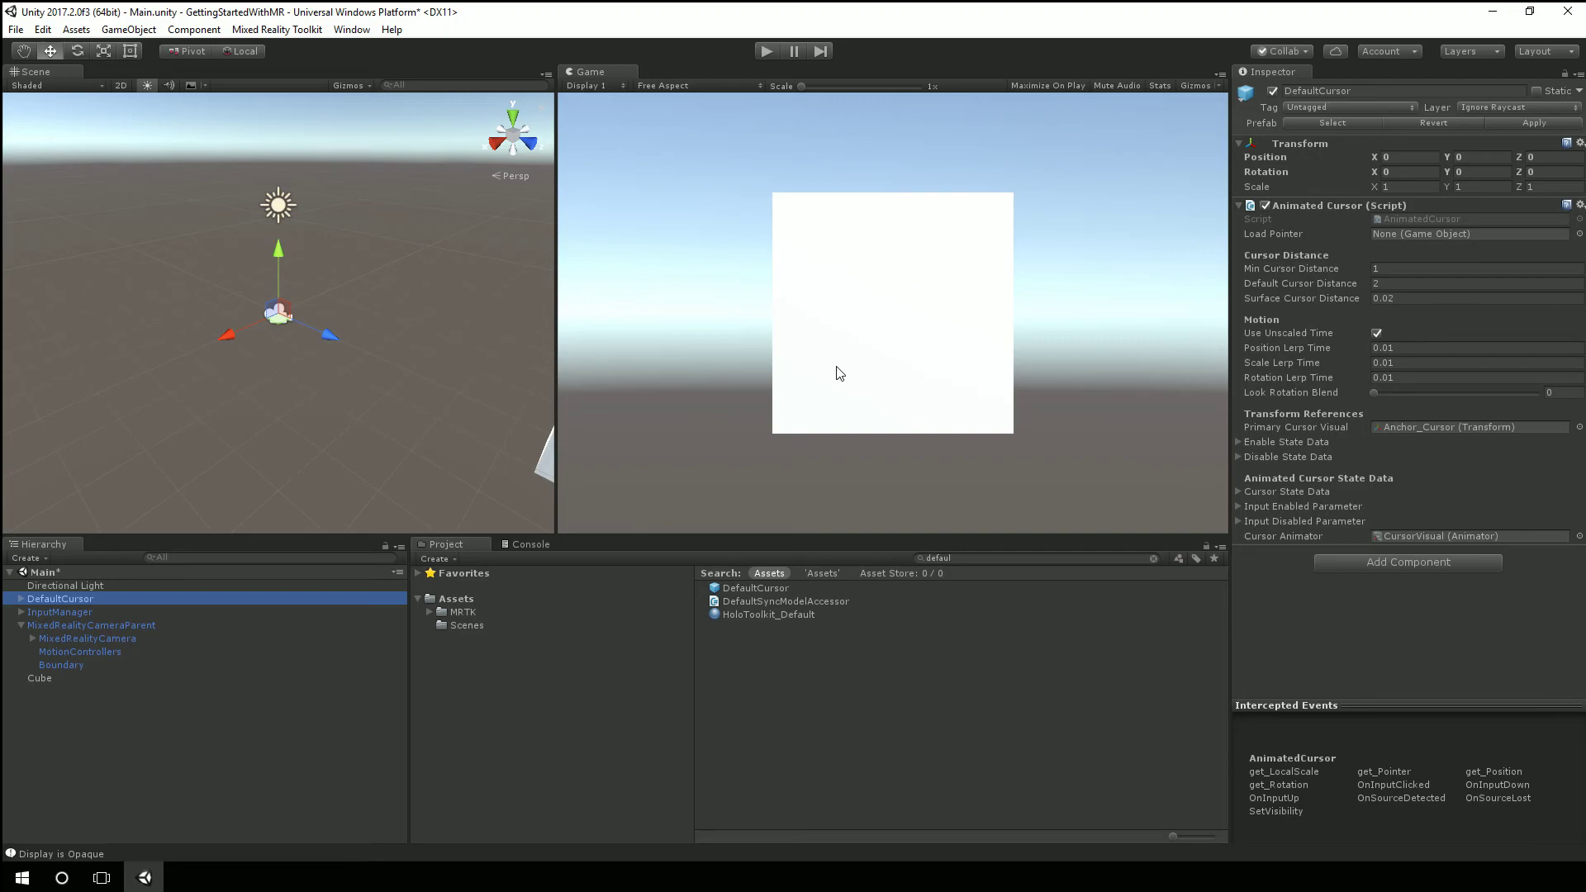
left_click(20, 626)
left_click(96, 663)
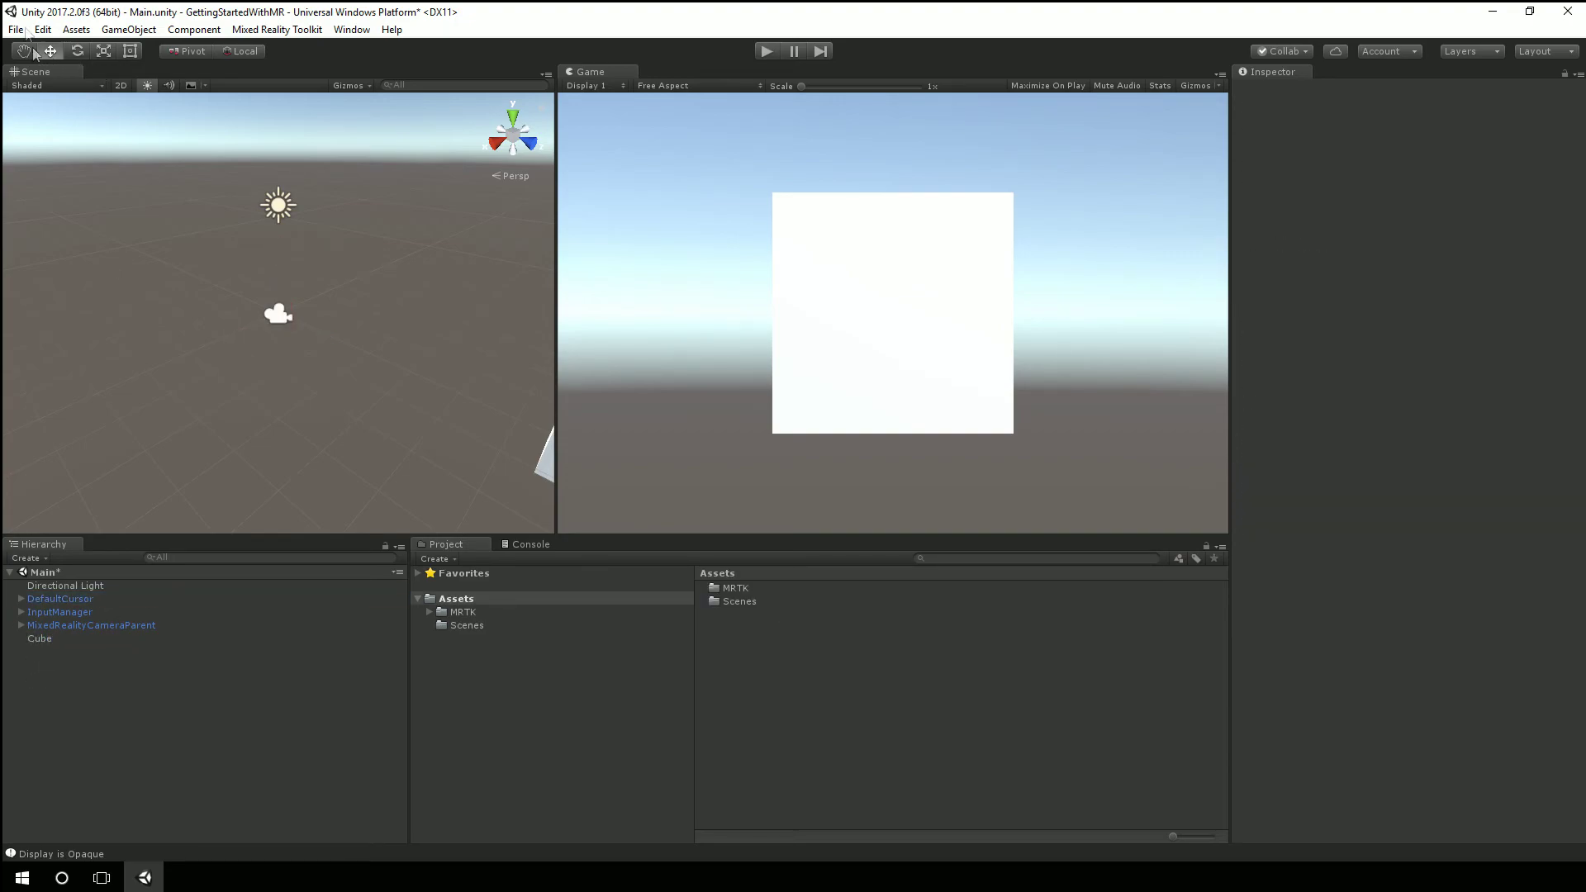
Save the scene and test the input manager and cursor in play mode by looking around the cube, ending with play mode stopped.
left_click(16, 29)
left_click(41, 88)
left_click(773, 53)
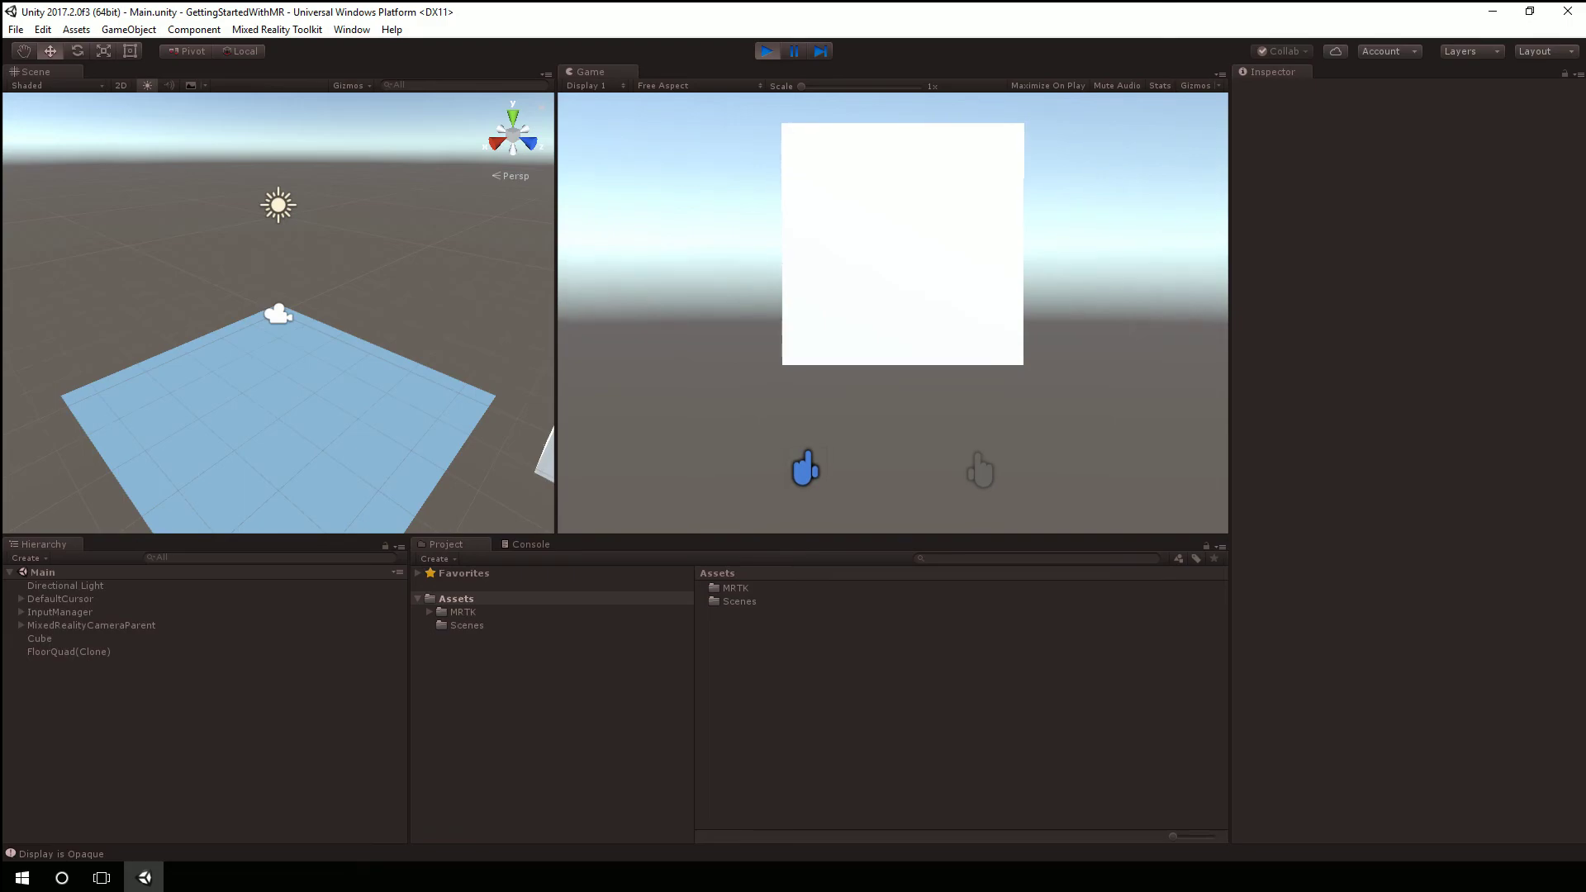
right_click_drag(925, 280, 889, 339)
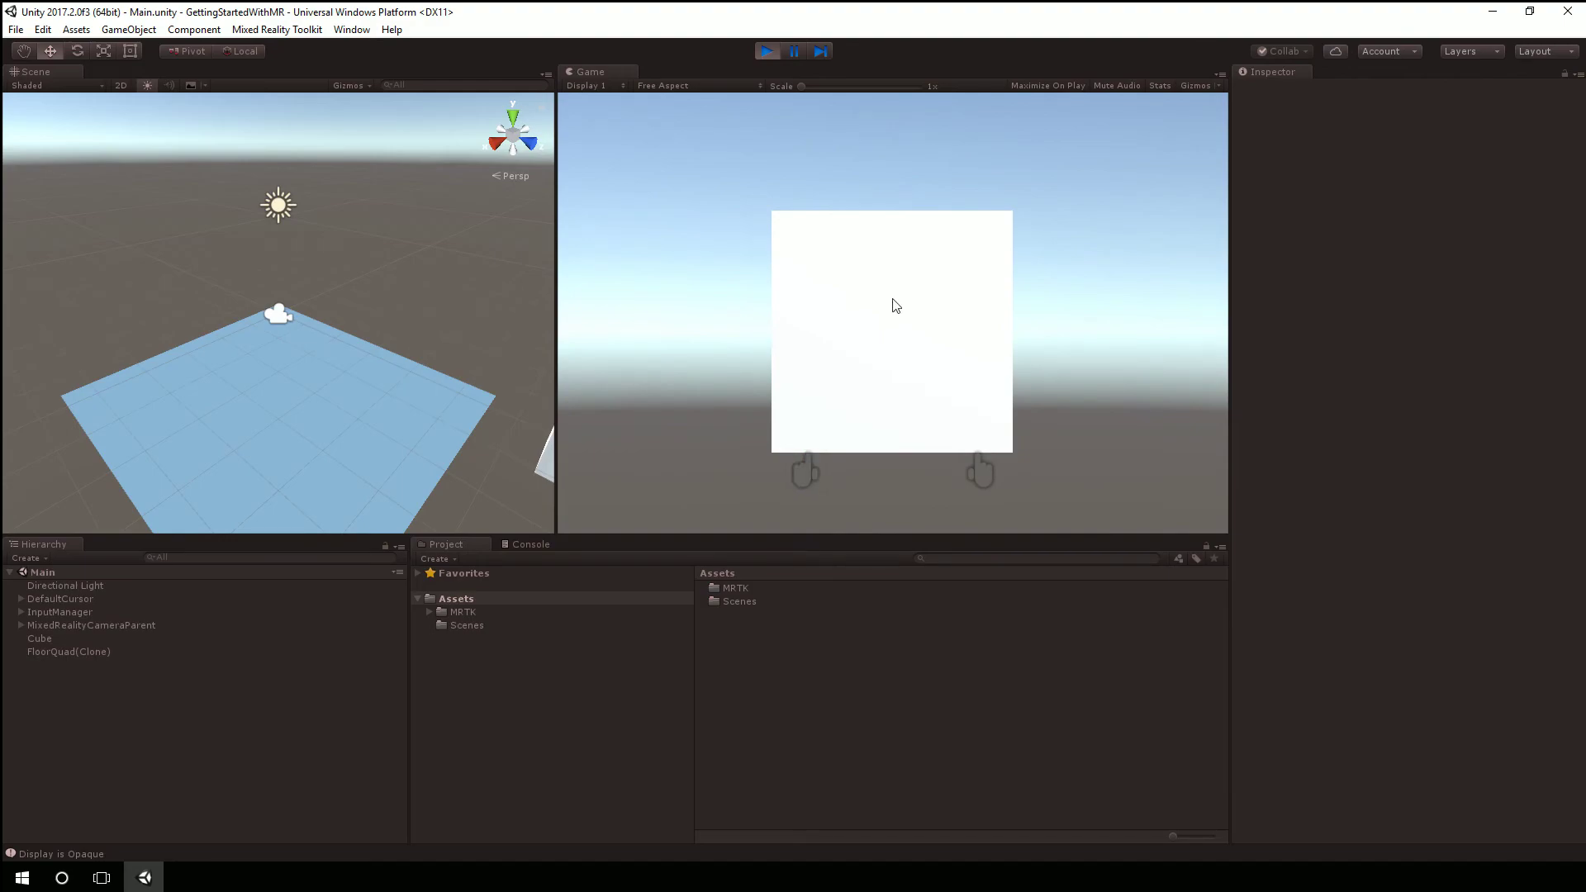
left_click(503, 601)
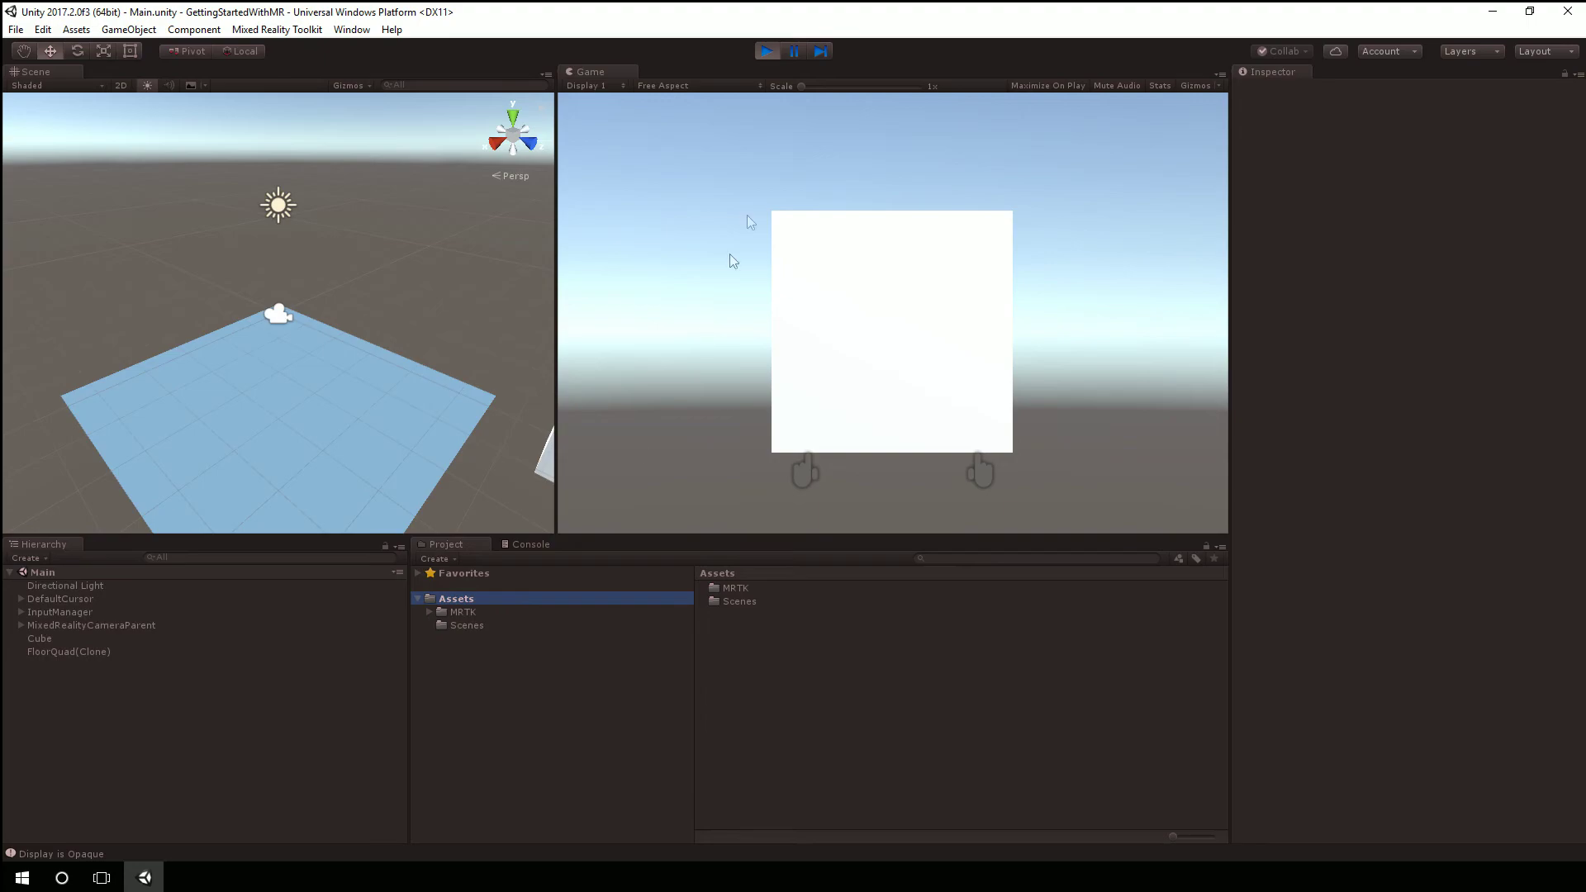
left_click(760, 52)
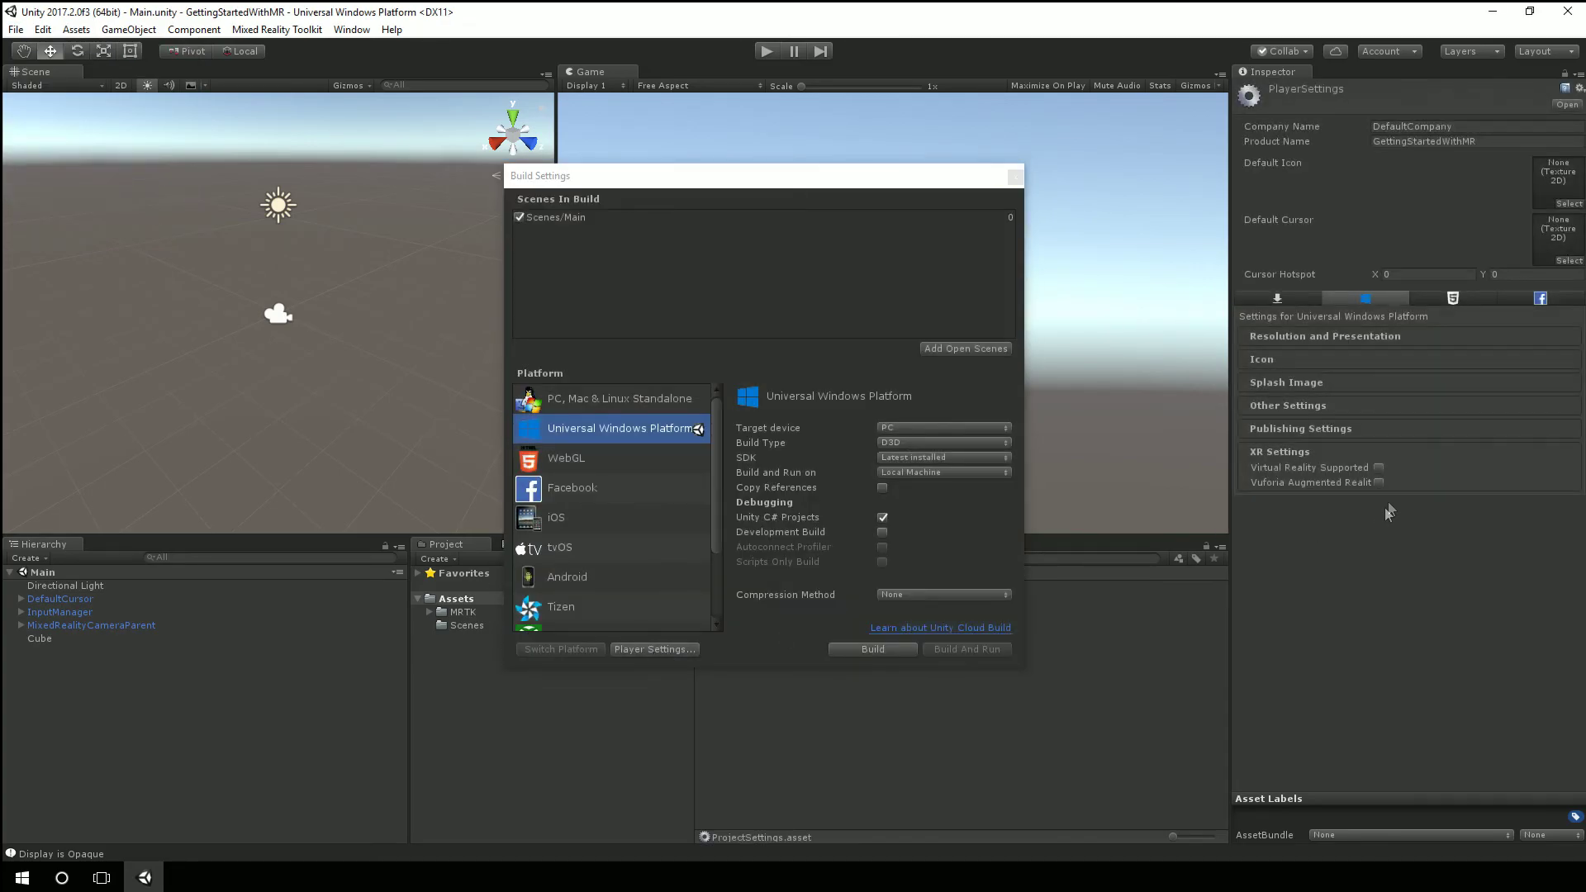
Enable Virtual Reality Supported in the Universal Windows Platform XR settings, close the build settings, and save the scene and project.
left_click(1378, 468)
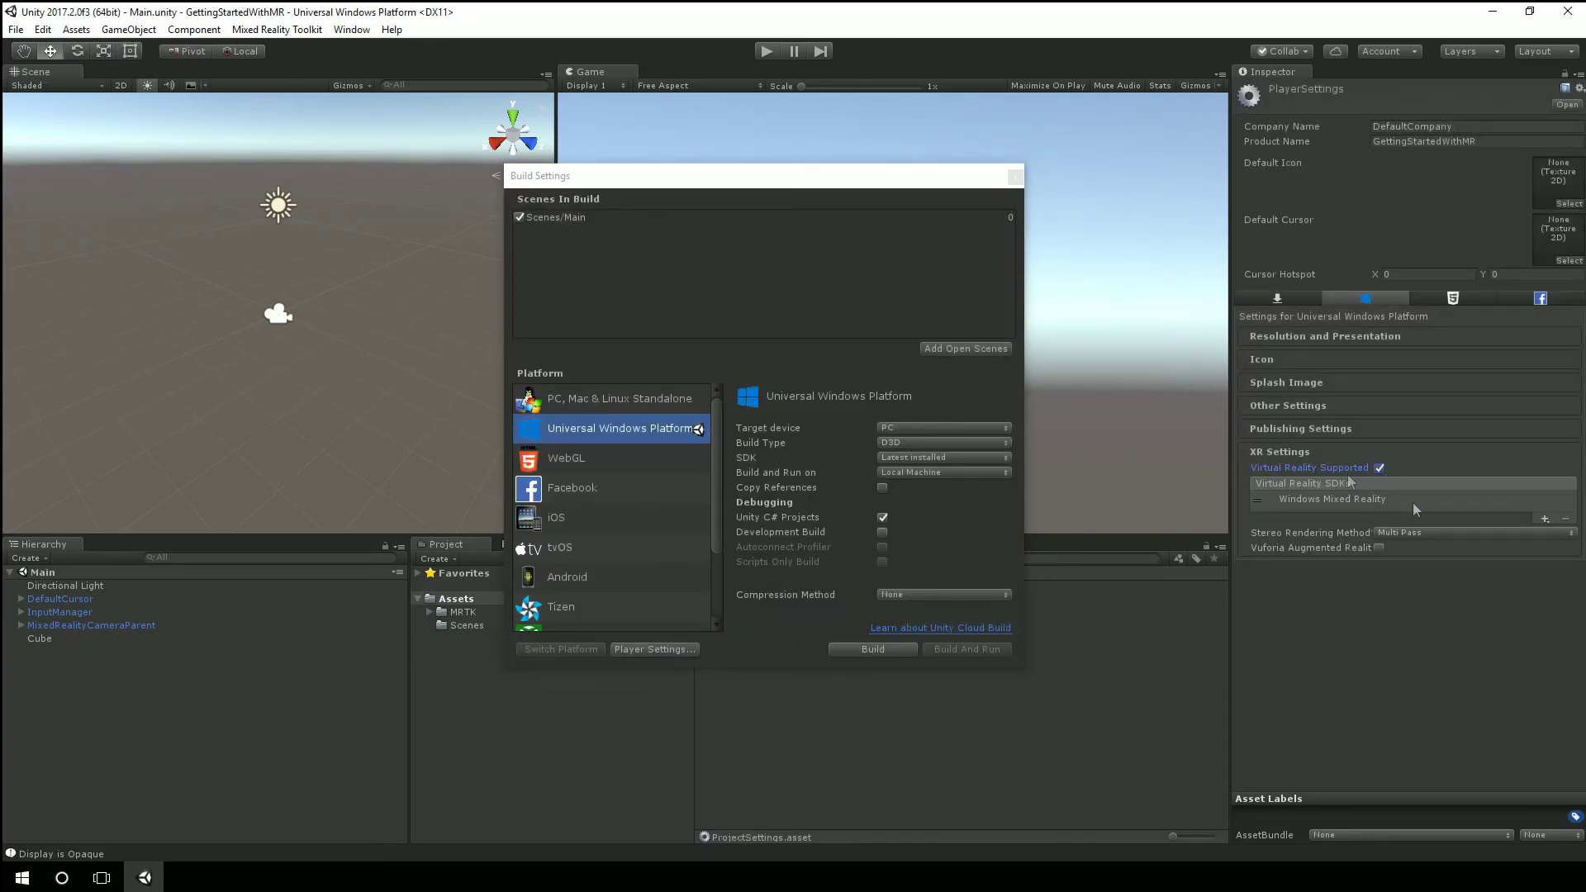
left_click(1018, 178)
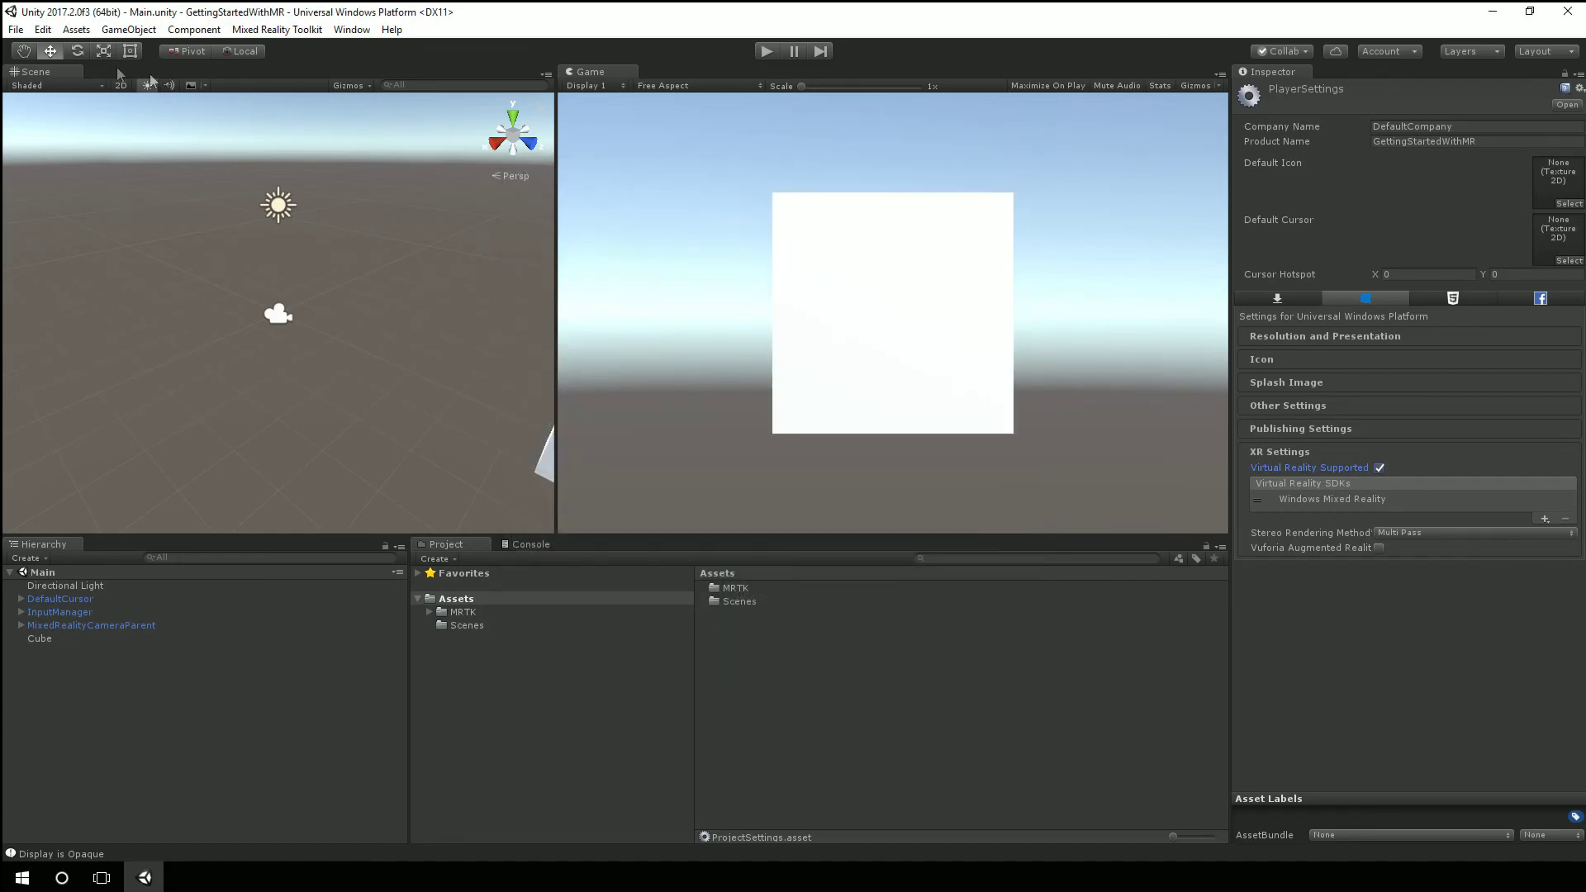
left_click(16, 29)
left_click(36, 92)
left_click(16, 29)
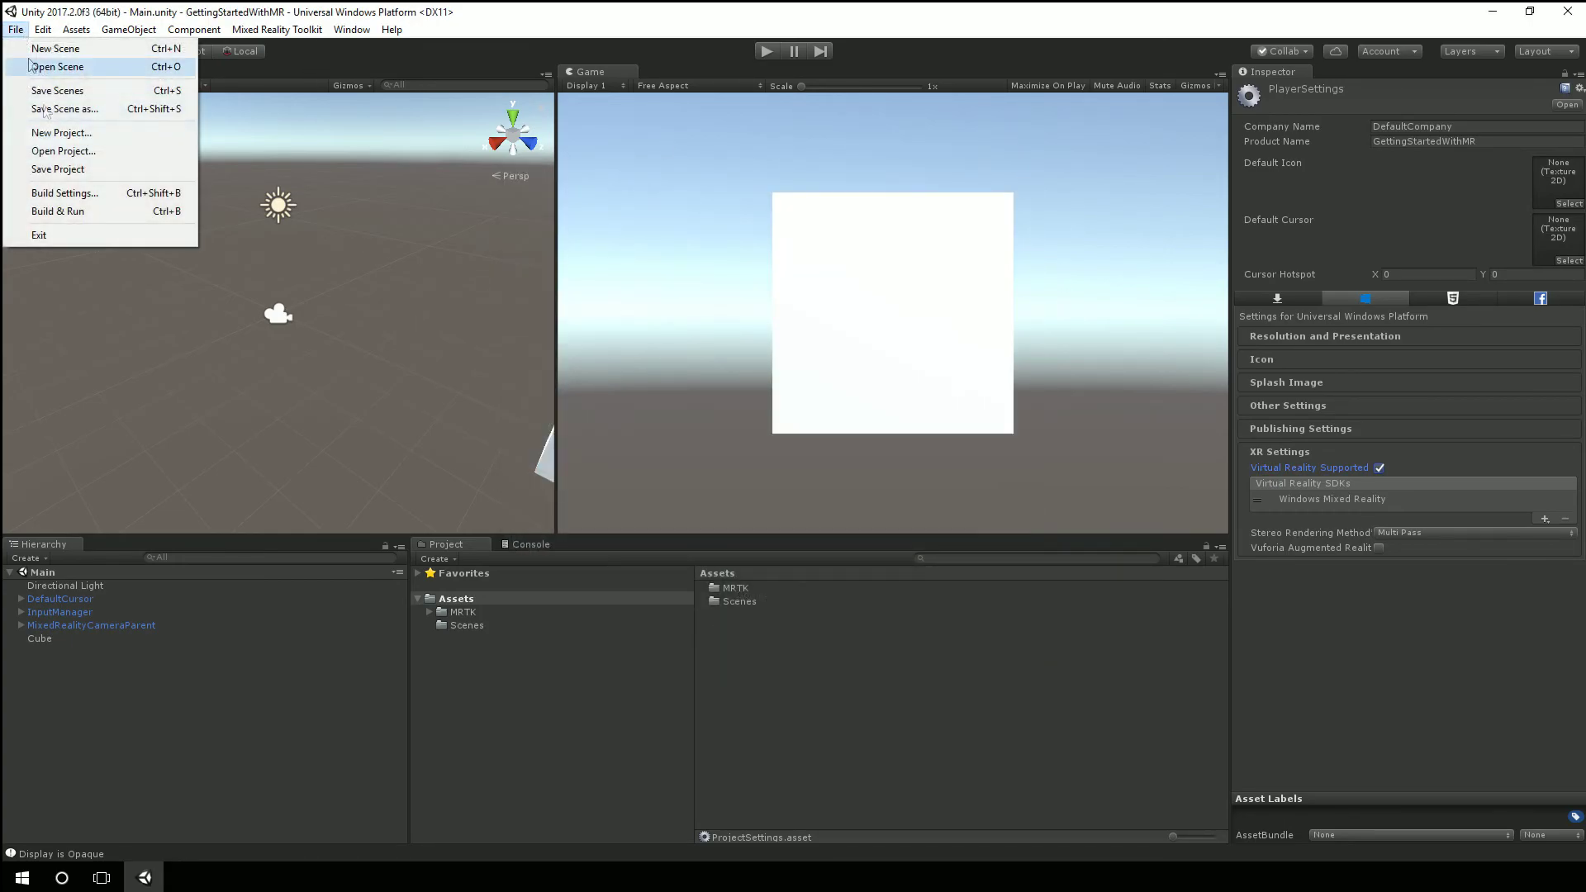
left_click(99, 169)
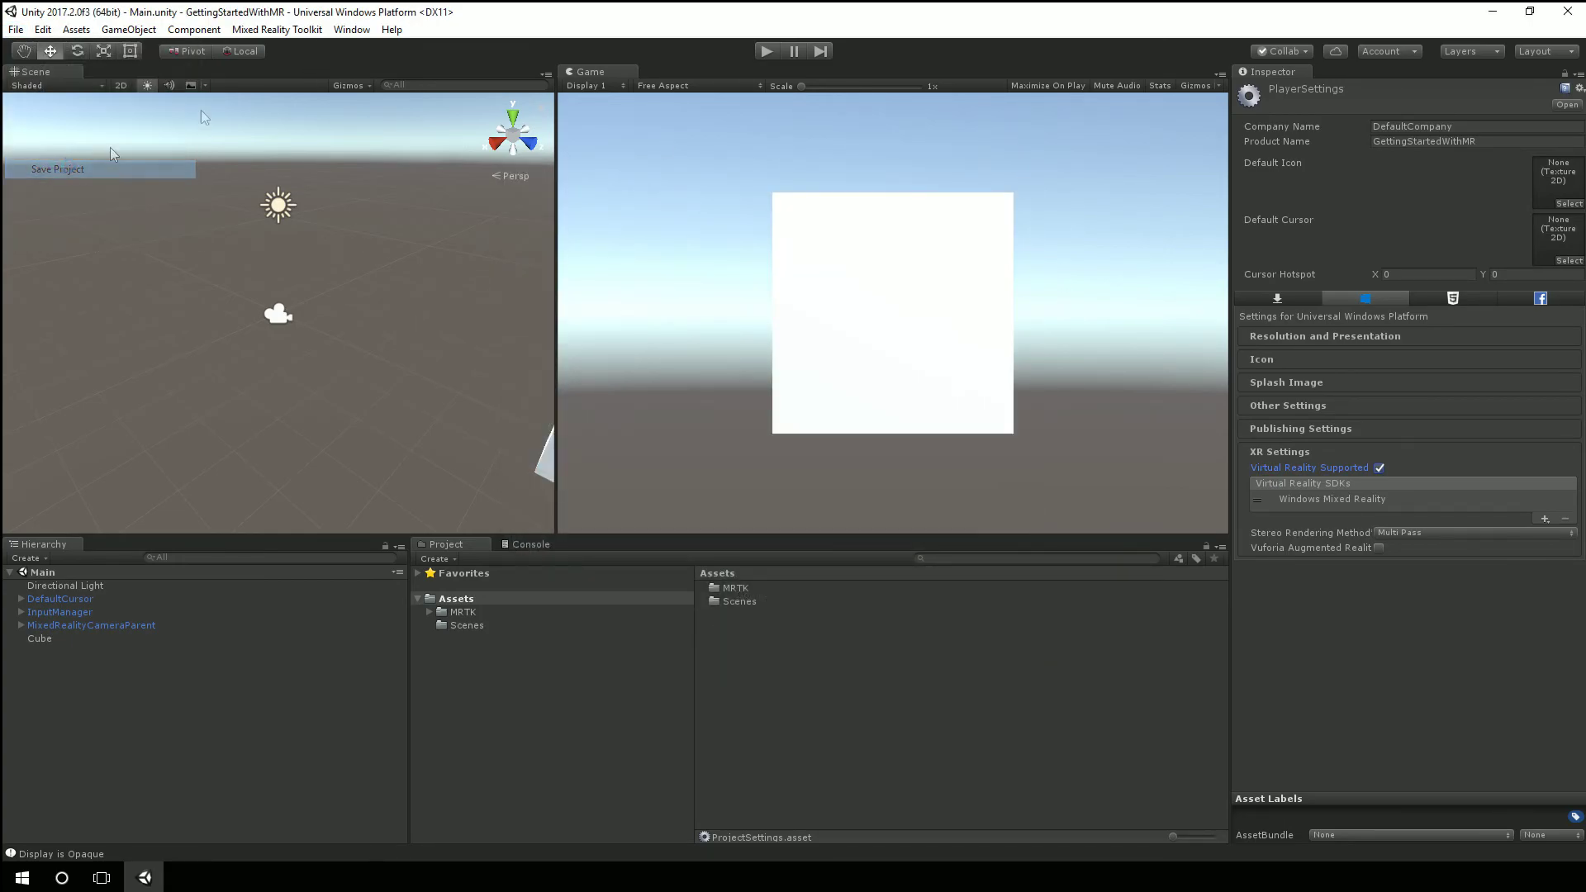
Run the scene in play mode on the headset and start the live preview in Mixed Reality Portal.
left_click(768, 49)
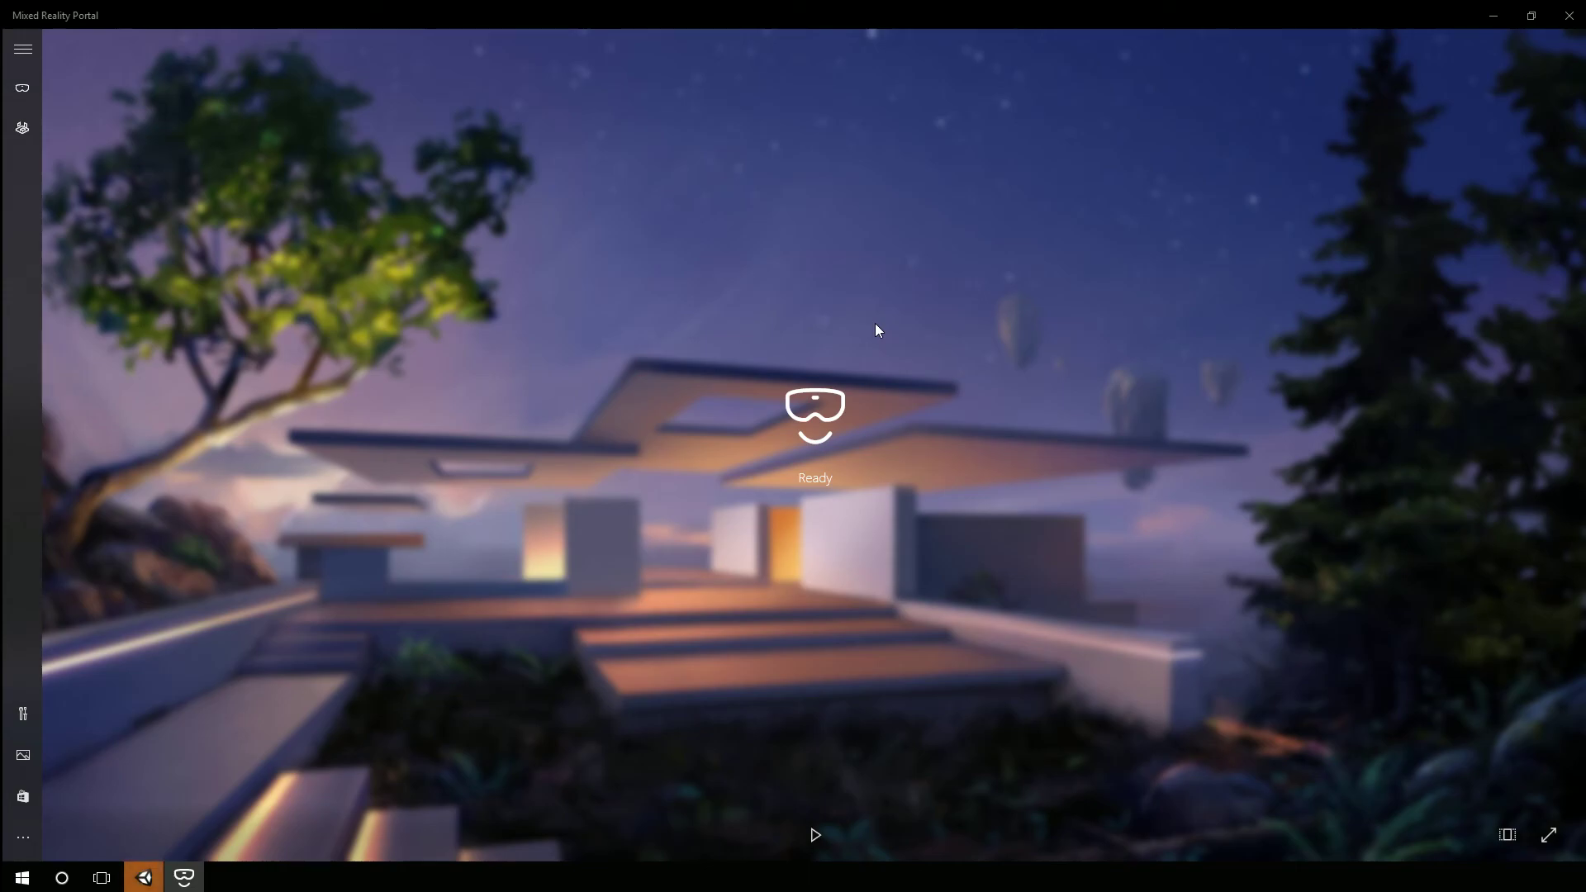
left_click(814, 849)
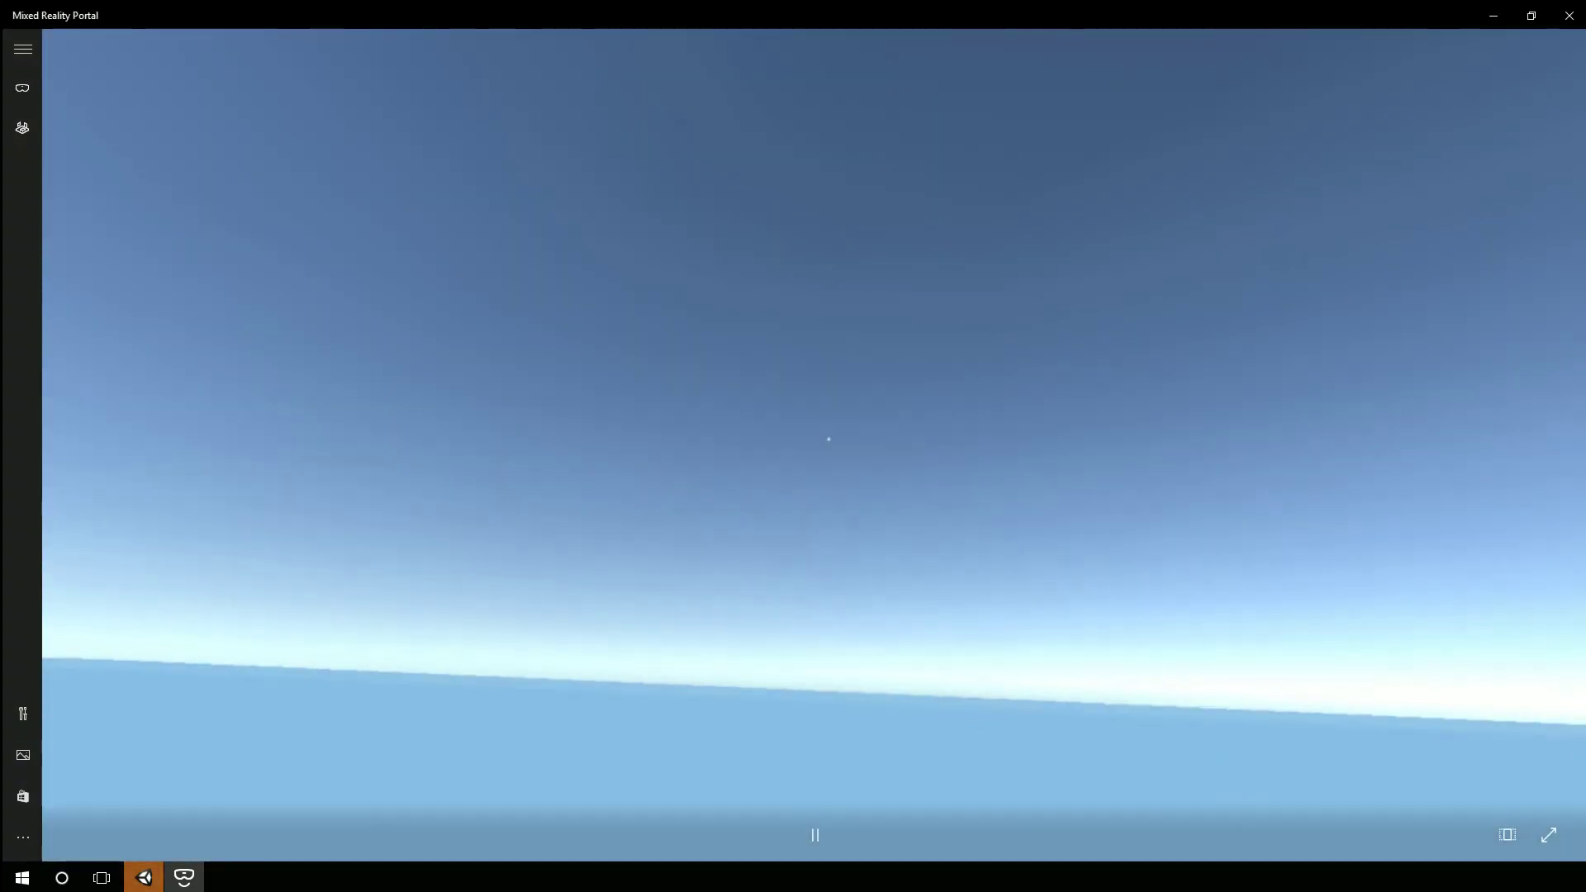